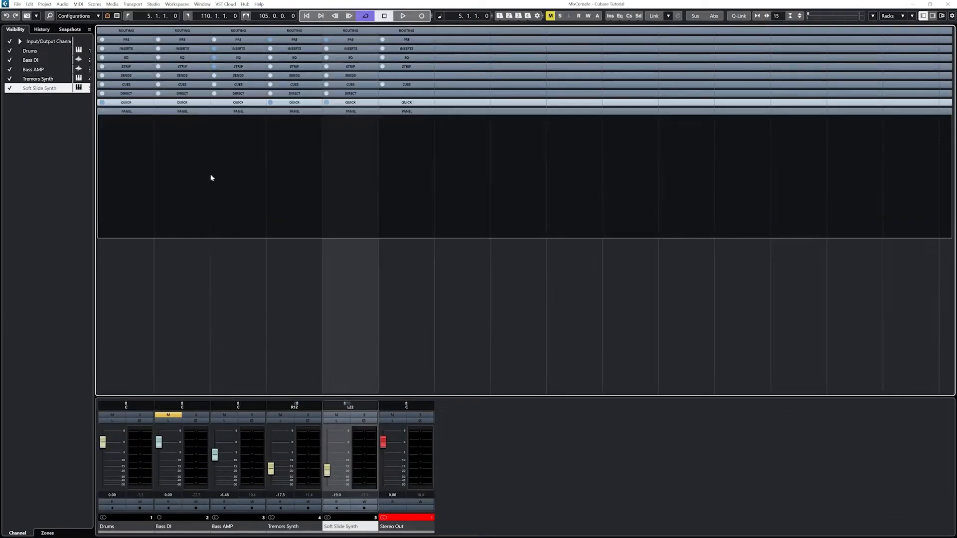
Inspect the gate and compressor choices in the Bass AMP channel strip, then collapse the strip rack
left_click(214, 174)
left_click(231, 67)
left_click(261, 43)
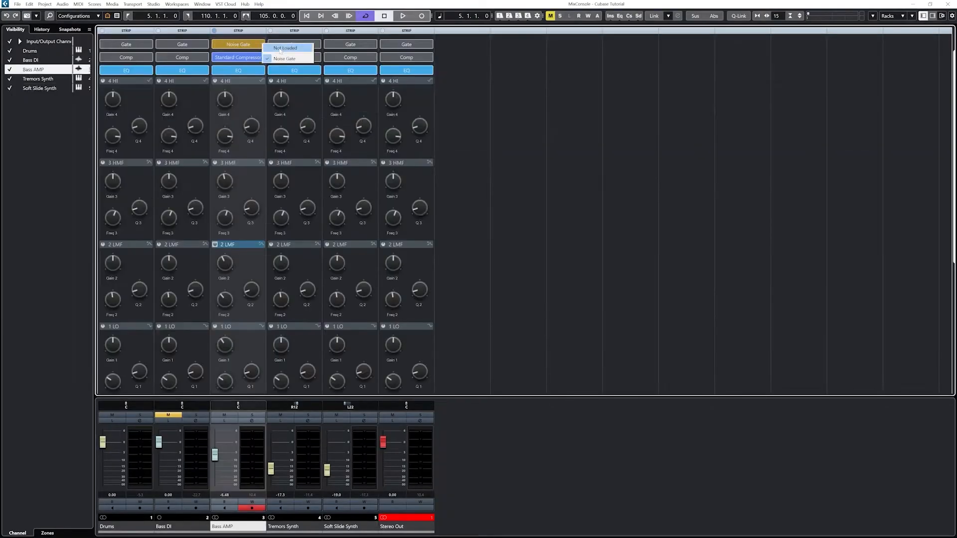
left_click(261, 55)
left_click(240, 56)
left_click(240, 31)
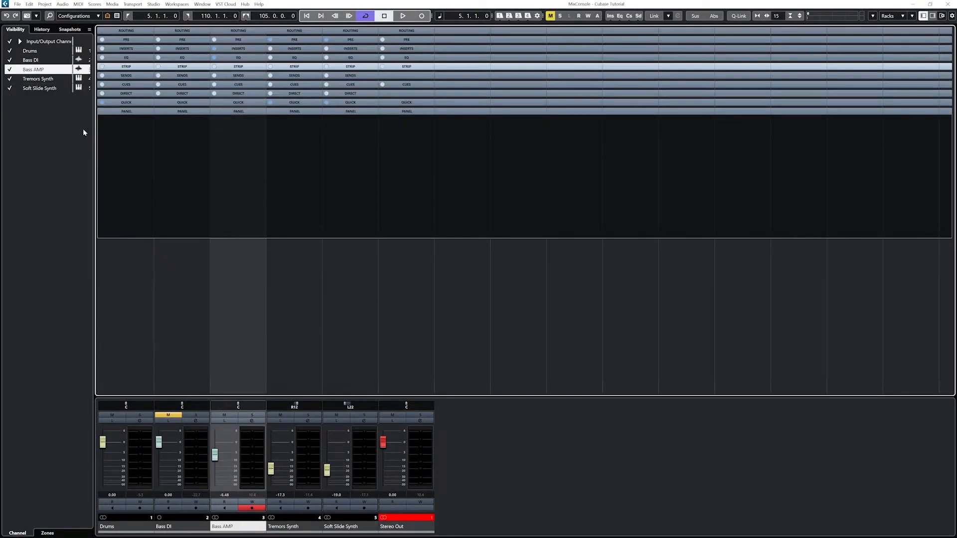
Add a stereo RoomWorks FX channel named Reverb through the Audio Connections and close its plug-in window
key("F4")
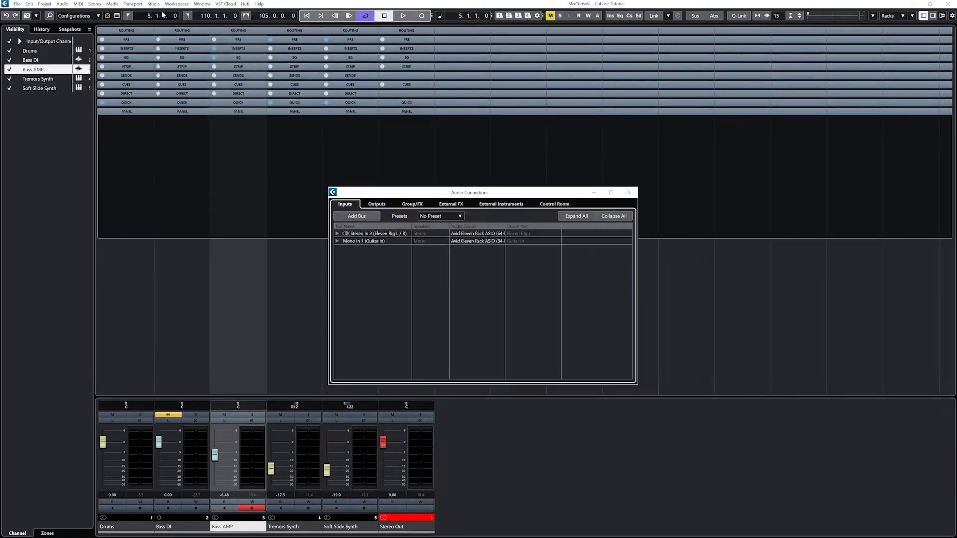
left_click(412, 204)
left_click(433, 216)
left_click(505, 251)
left_click(457, 417)
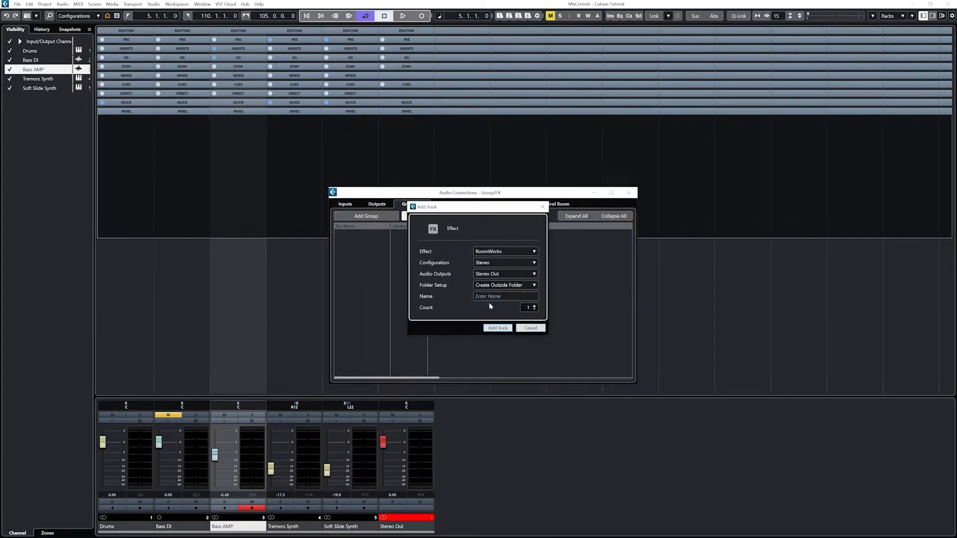
left_click(493, 296)
type("Reverb")
left_click(488, 330)
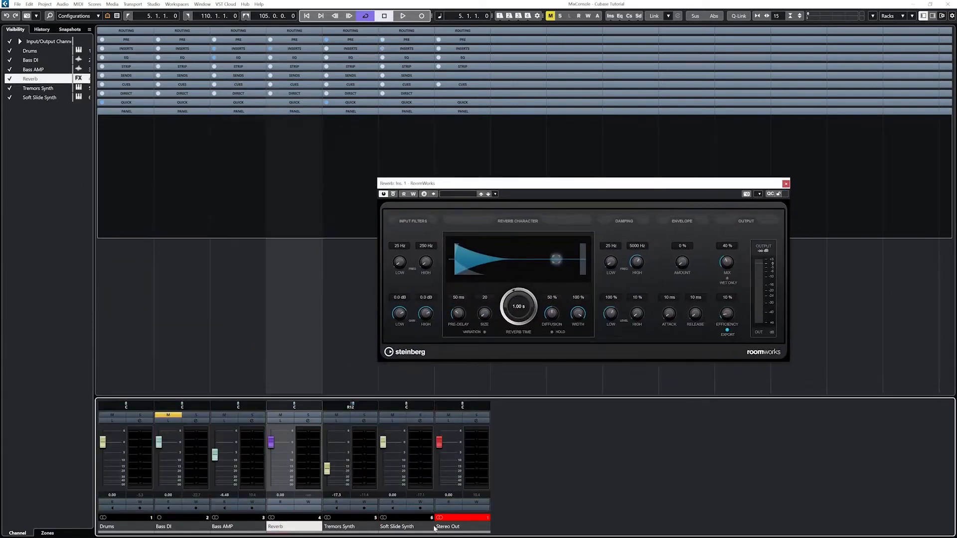
right_click(306, 521)
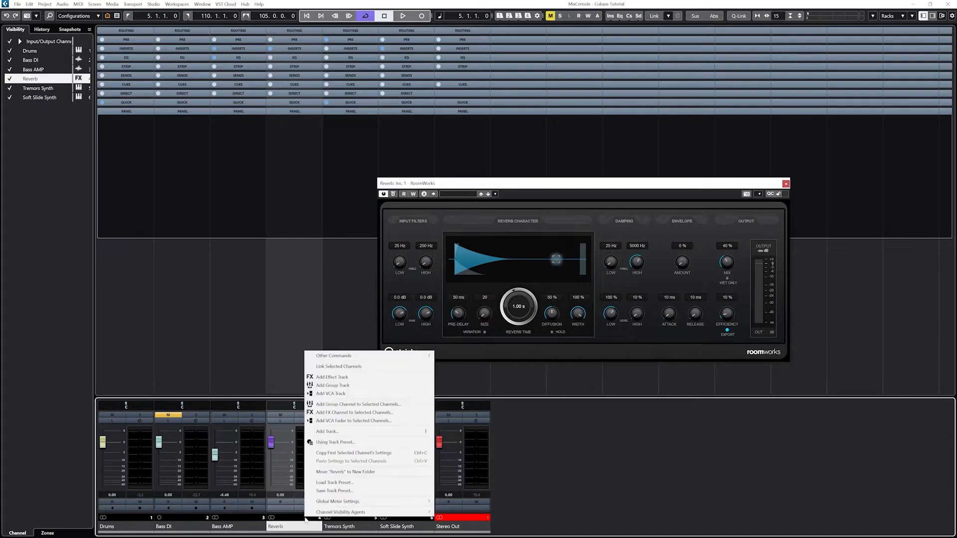
left_click(544, 481)
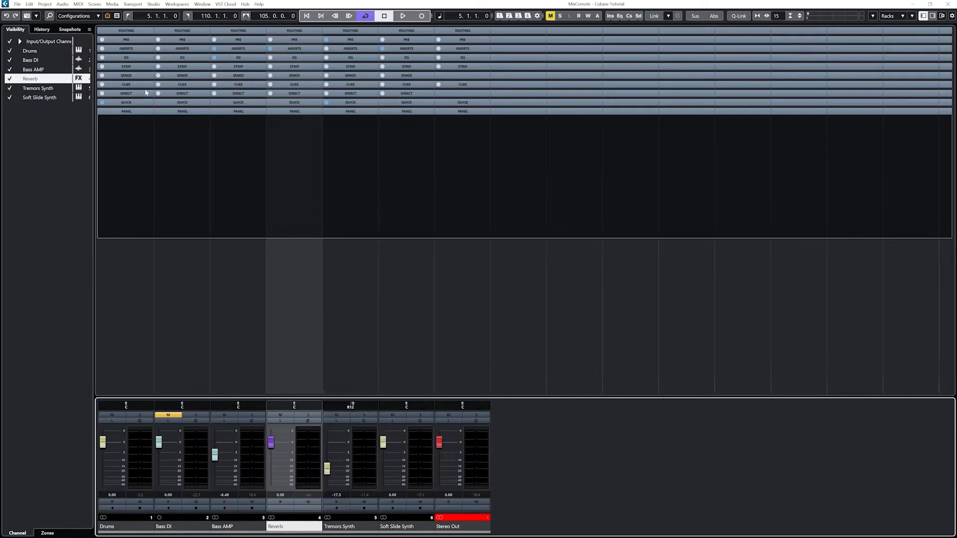
Assign the first send of the Tremors Synth, Soft Slide Synth and Drums channels to Reverb
left_click(310, 75)
left_click(347, 91)
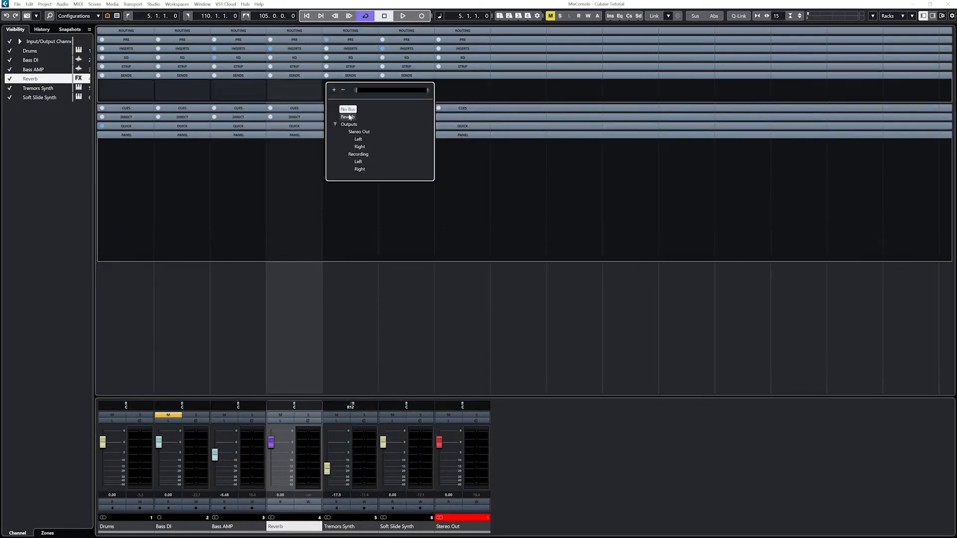
left_click(349, 116)
left_click(403, 91)
left_click(406, 118)
left_click(140, 90)
left_click(140, 117)
Activate the Reverb sends on the Drums, Tremors Synth and Soft Slide Synth channels
left_click(104, 86)
left_click(328, 86)
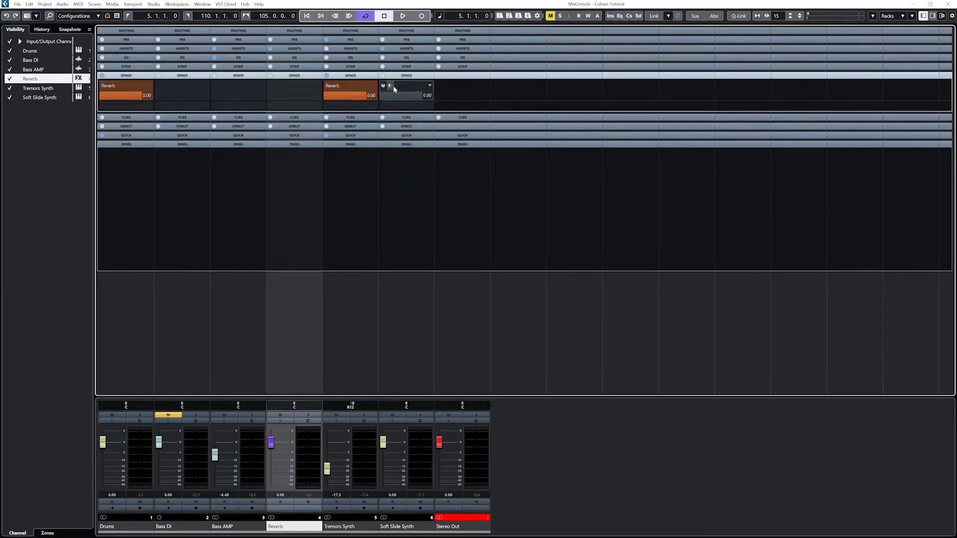
left_click(386, 86)
Lower the Reverb channel's fader to about -38 dB during playback from the start, and open its inserts
left_click(306, 17)
left_click(398, 19)
left_click_drag(271, 442, 273, 481)
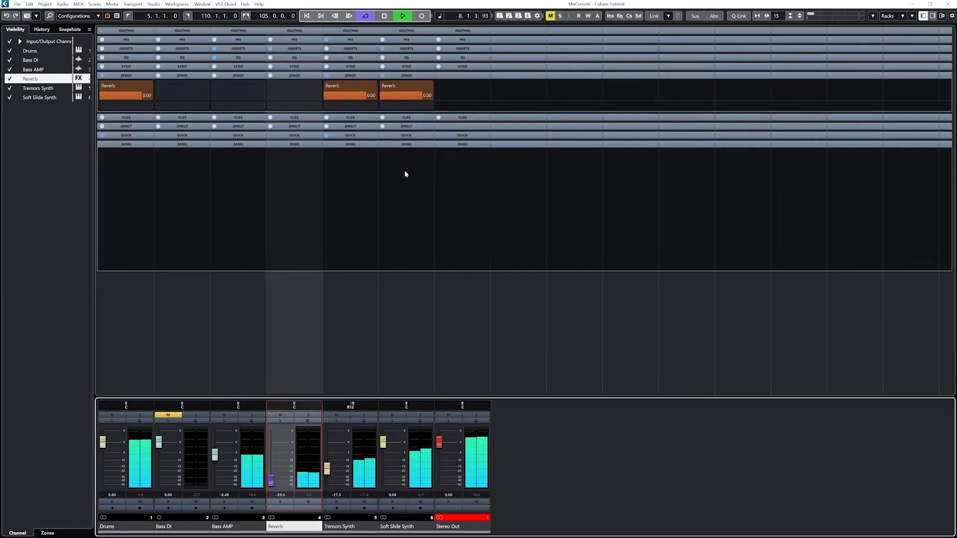
left_click(384, 17)
left_click(294, 48)
left_click(284, 59)
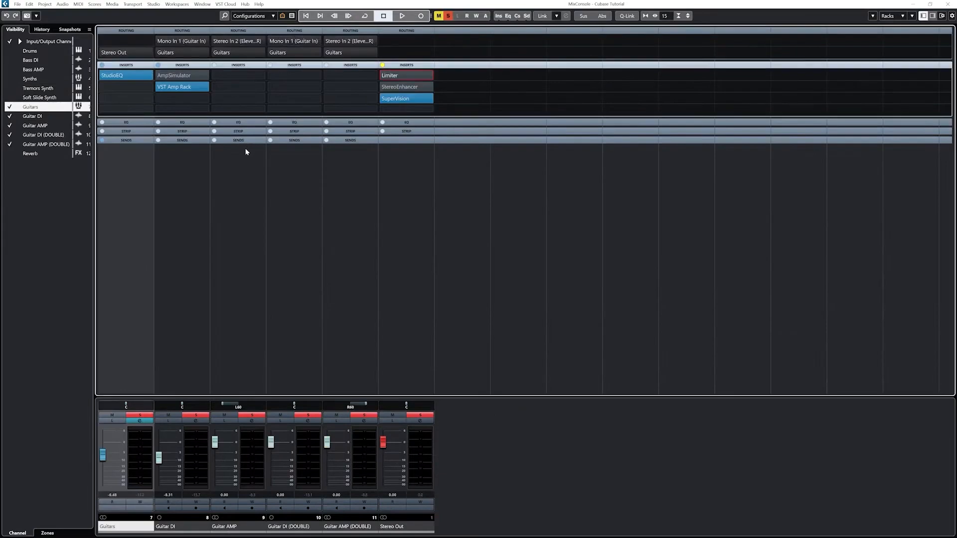
Play back the soloed guitar channels to hear them without reverb, then stop playback
key("space")
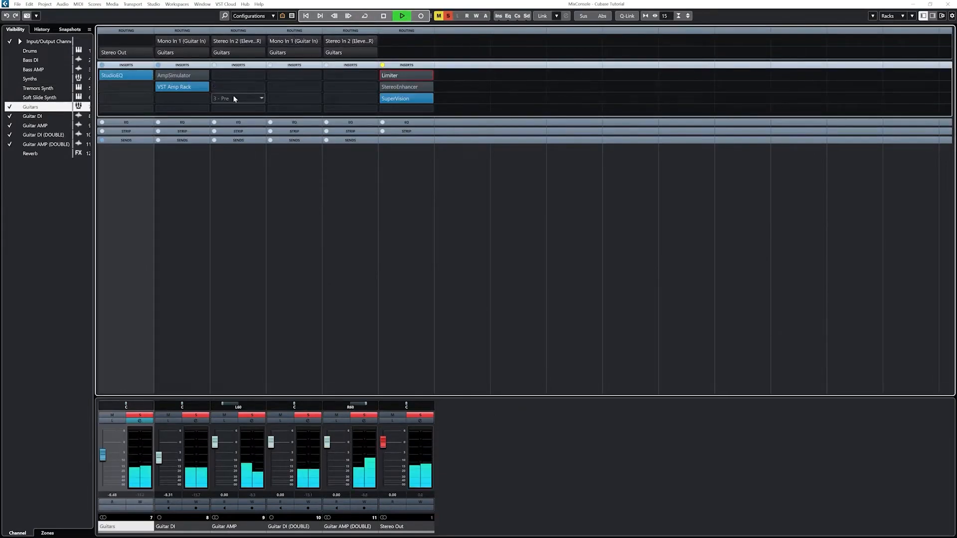
left_click(10, 154)
left_click(10, 154)
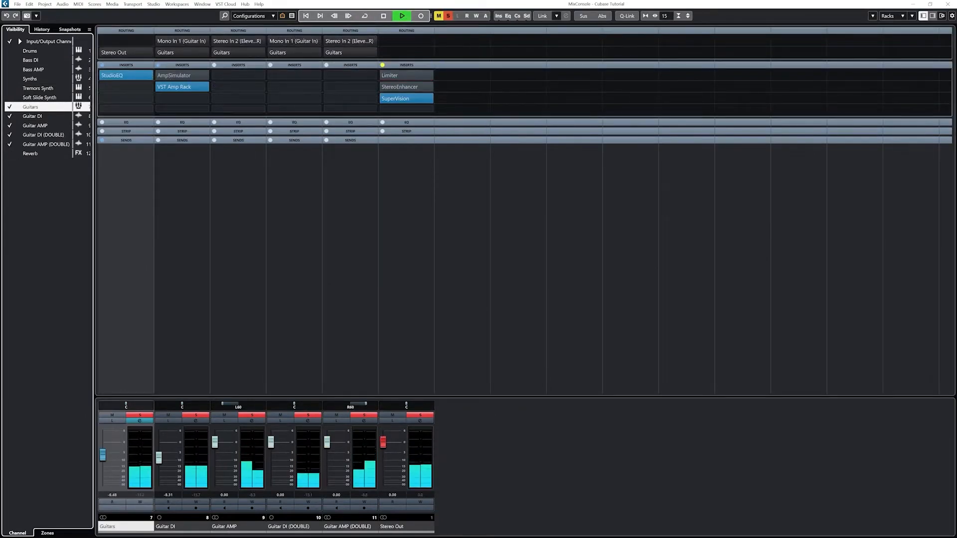
key("space")
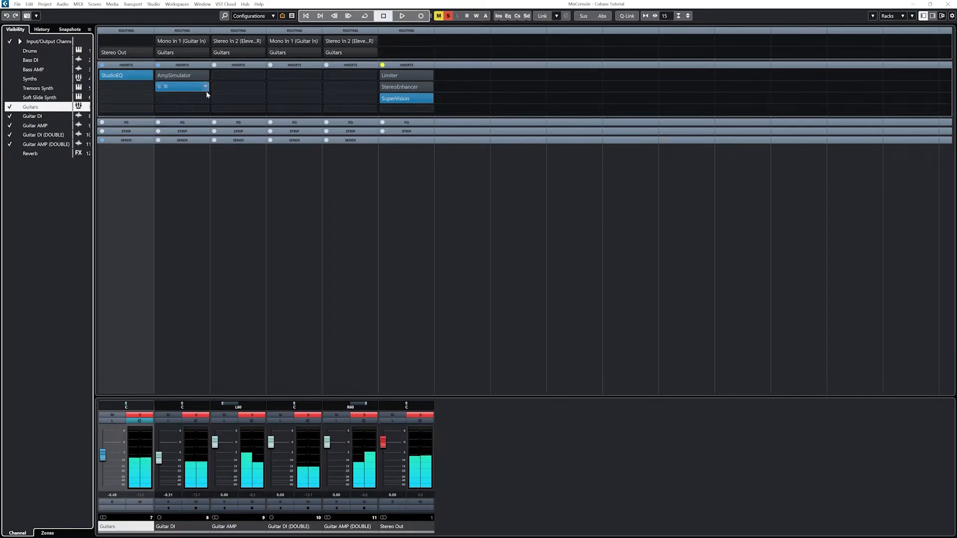
Load RoomWorks in the second insert slot of the Guitars channel and set its mix to 100 % during playback
left_click(149, 87)
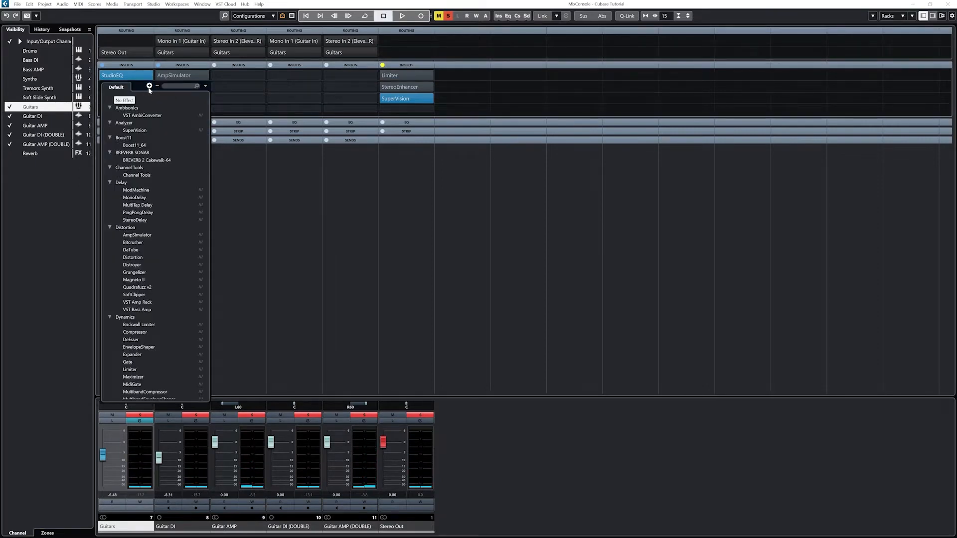
left_click(156, 86)
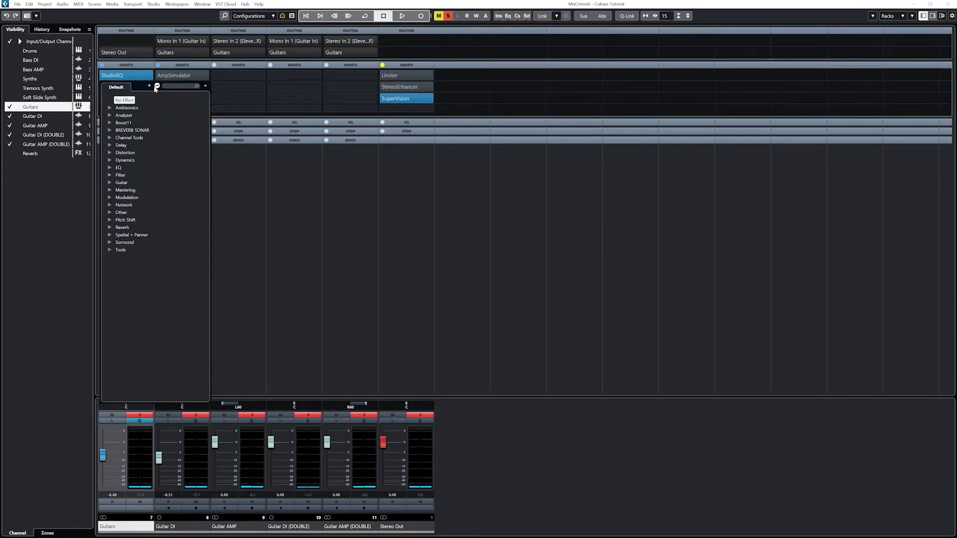
left_click(110, 228)
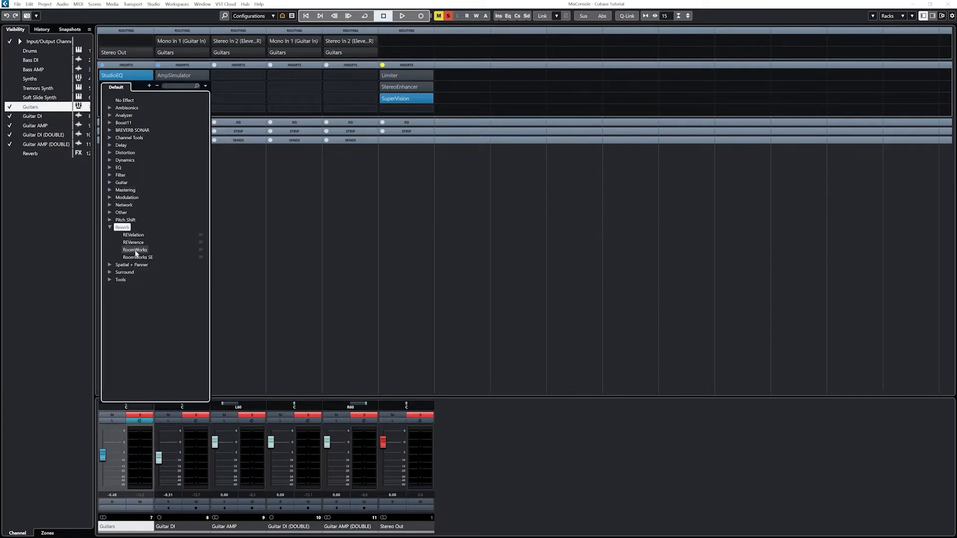
left_click(134, 250)
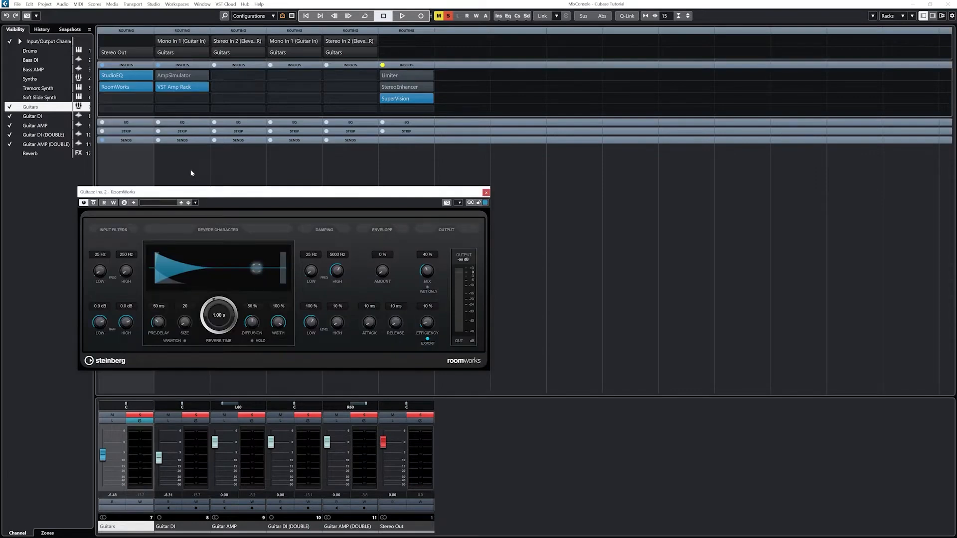
left_click(305, 17)
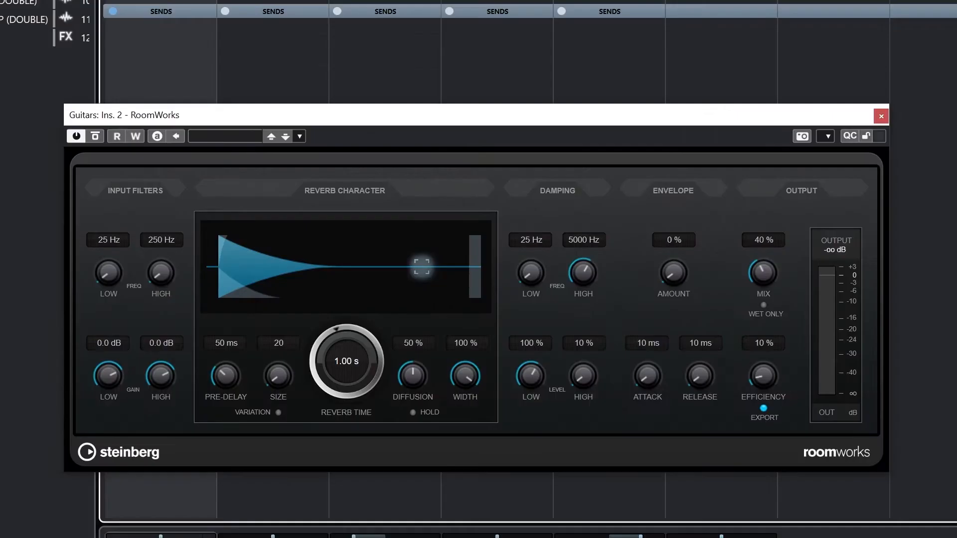
left_click_drag(768, 272, 776, 151)
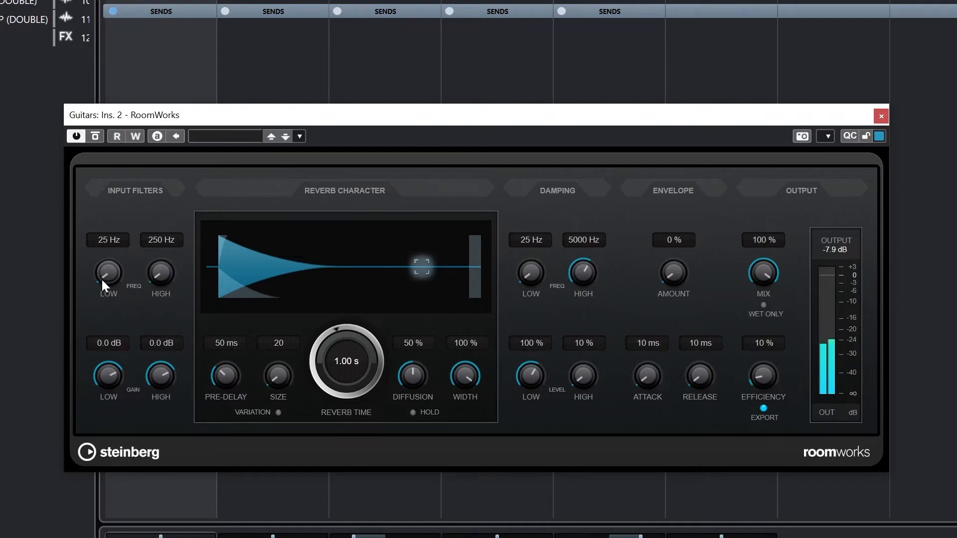
Set the reverb's input filters to 153 Hz at -13.0 dB for low and 6568 Hz at -1.1 dB for high
left_click_drag(101, 278, 118, 233)
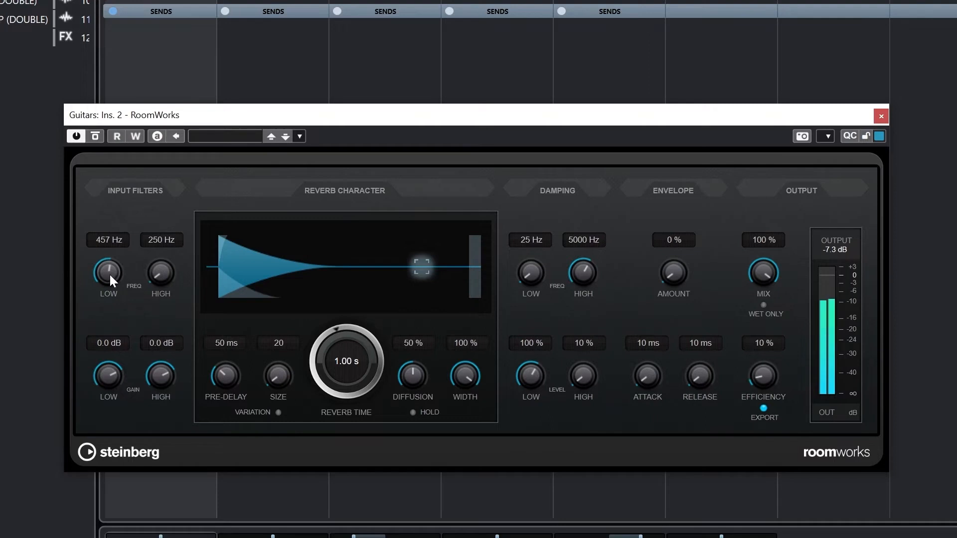
left_click_drag(109, 273, 109, 287)
left_click_drag(109, 378, 89, 435)
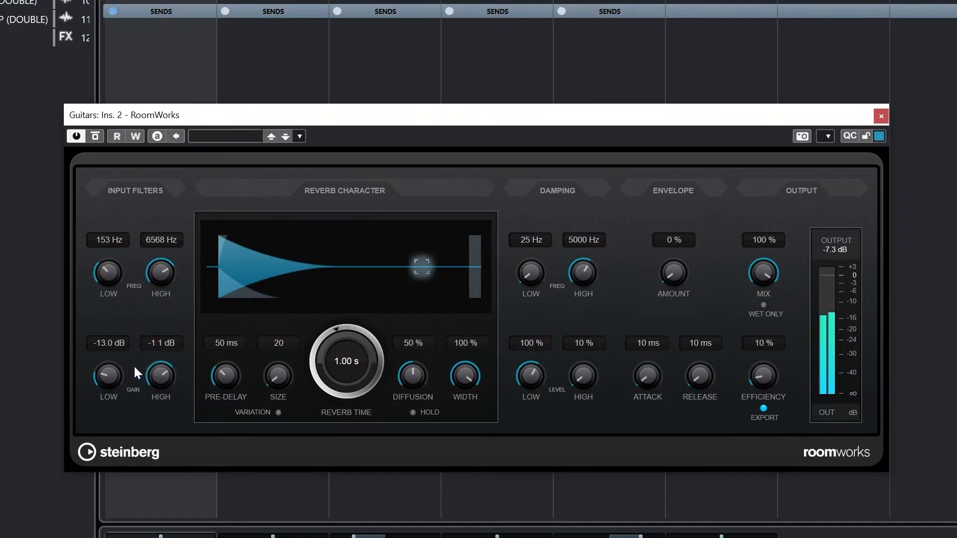
Try pre-delays up to 362 ms, set the pre-delay to 16 ms, and reduce the mix to 40 %
left_click_drag(227, 377, 235, 358)
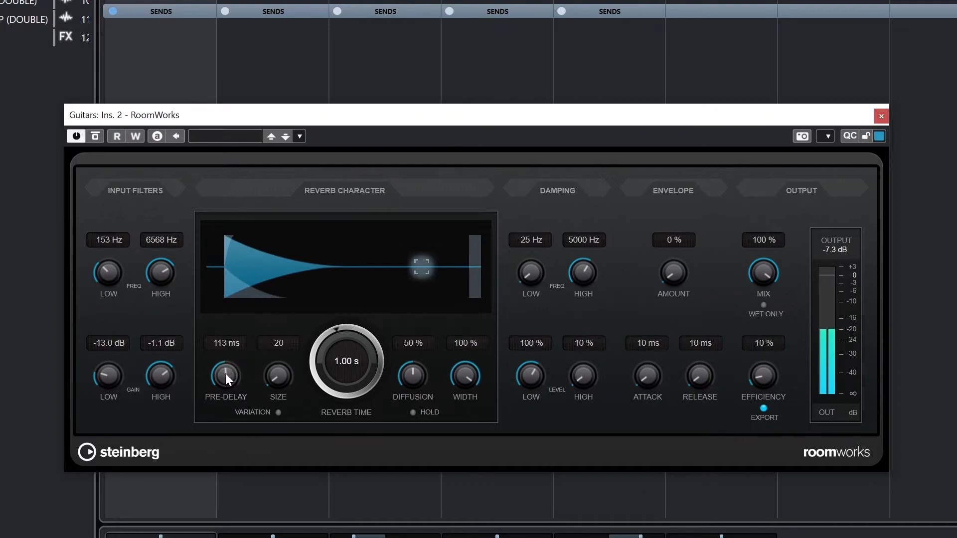
left_click_drag(226, 374, 234, 327)
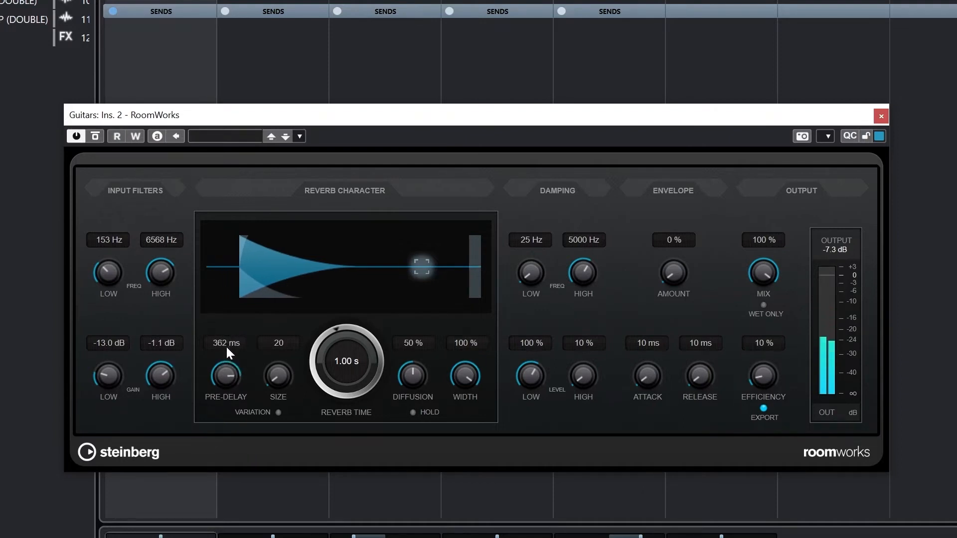
left_click_drag(221, 375, 208, 457)
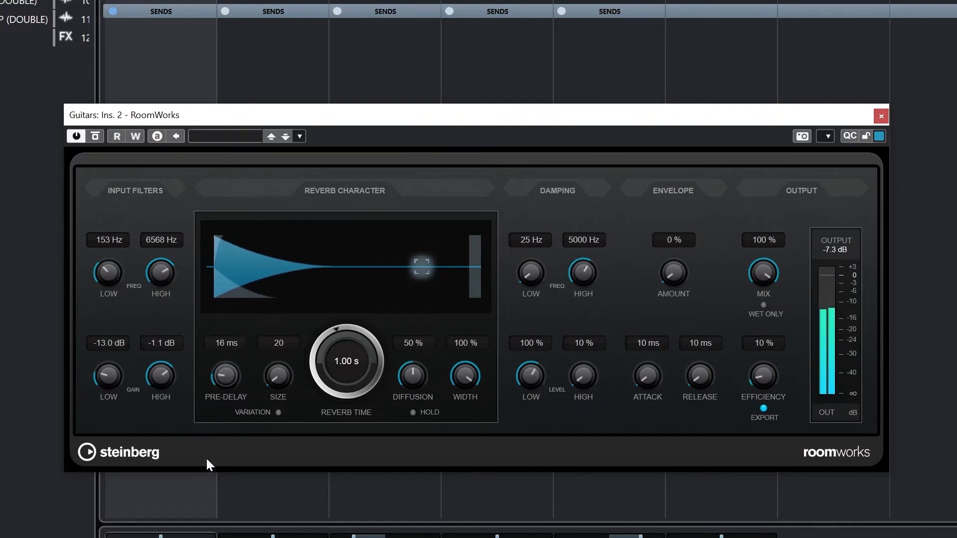
left_click_drag(770, 274, 754, 343)
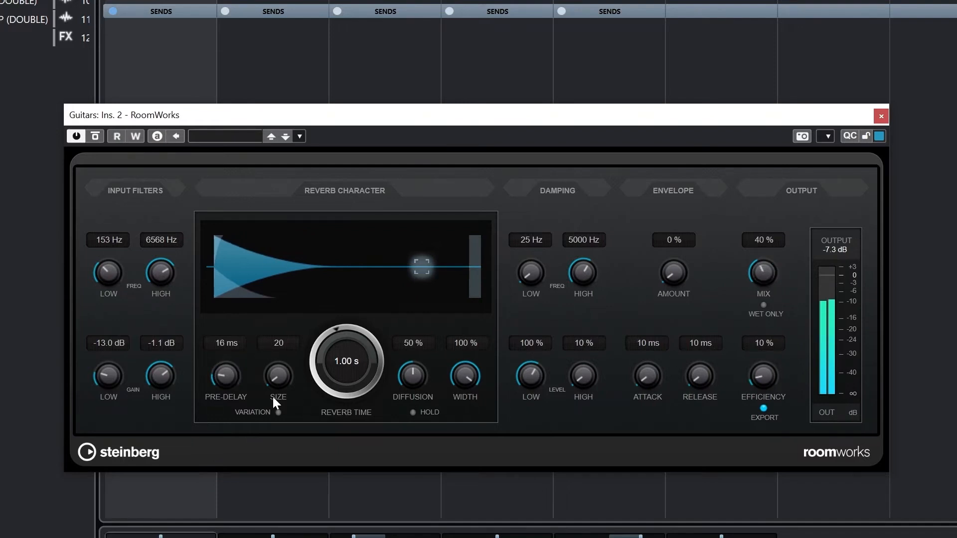
Try room sizes up to 250 in the reverb character section and settle on a size of 91
left_click_drag(276, 377, 288, 311)
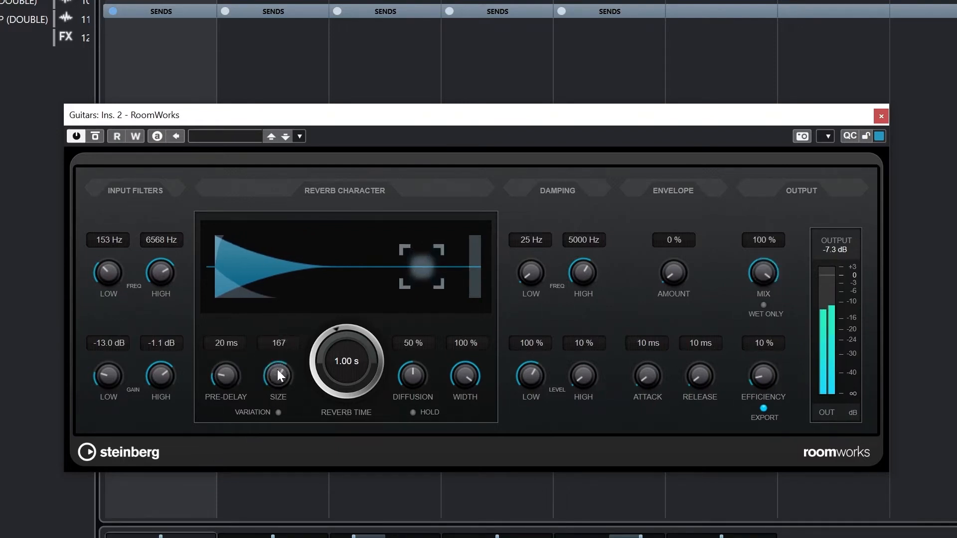
left_click_drag(277, 369, 283, 342)
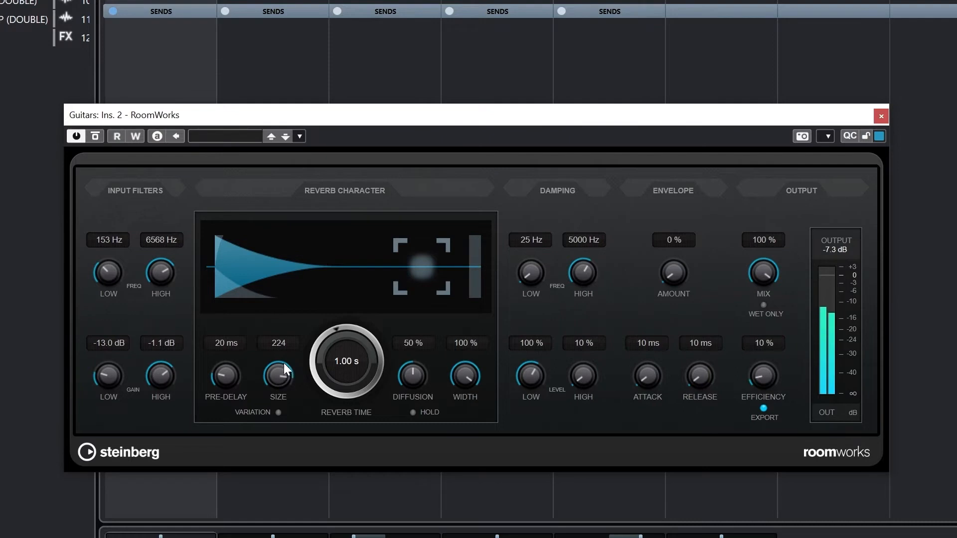
left_click_drag(278, 374, 282, 345)
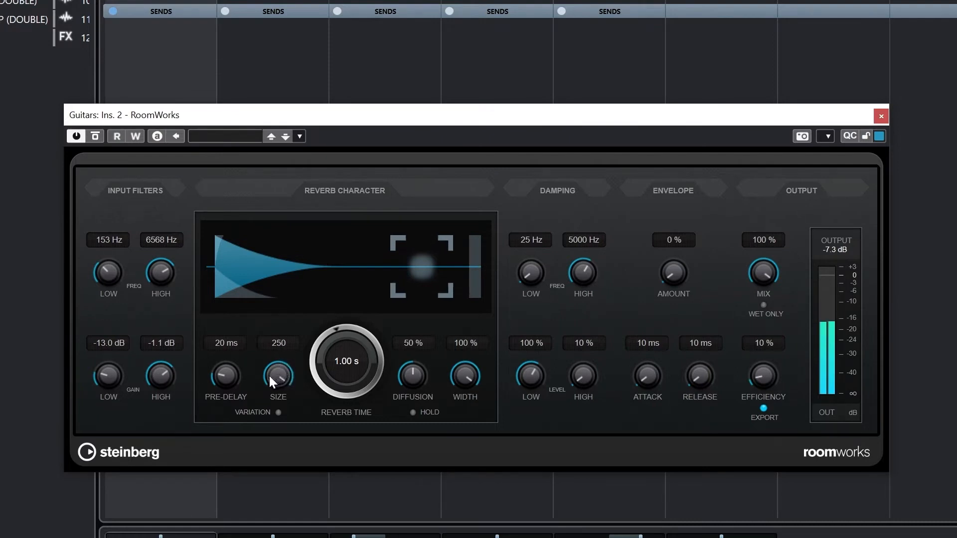
left_click_drag(285, 382, 265, 472)
Set the reverb character to a 0.62 s reverb time with 53 % diffusion and 100 % width
mouse_move(265, 425)
left_mouse_down()
mouse_move(270, 353)
mouse_move(328, 340)
mouse_move(337, 326)
mouse_move(326, 339)
mouse_move(330, 327)
mouse_move(334, 334)
left_mouse_up()
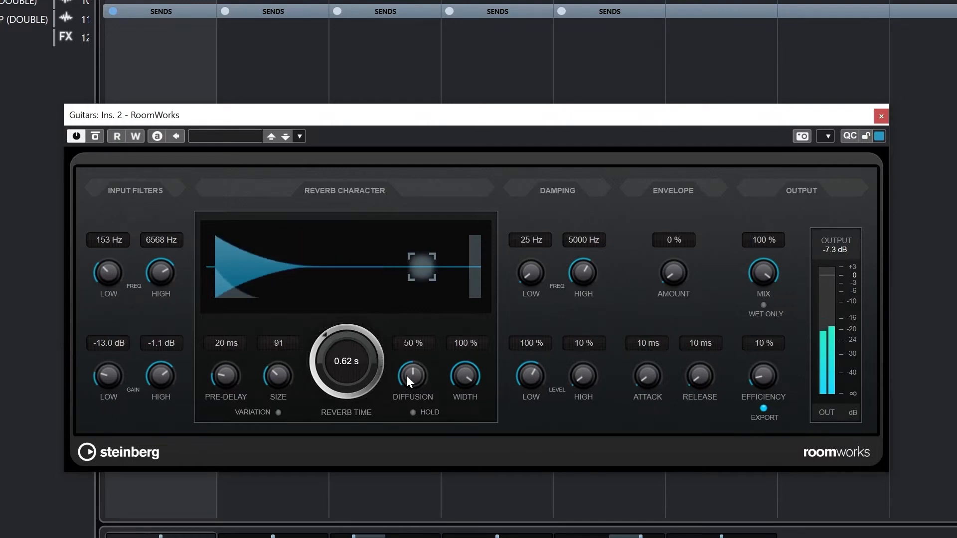
left_click_drag(406, 376, 412, 295)
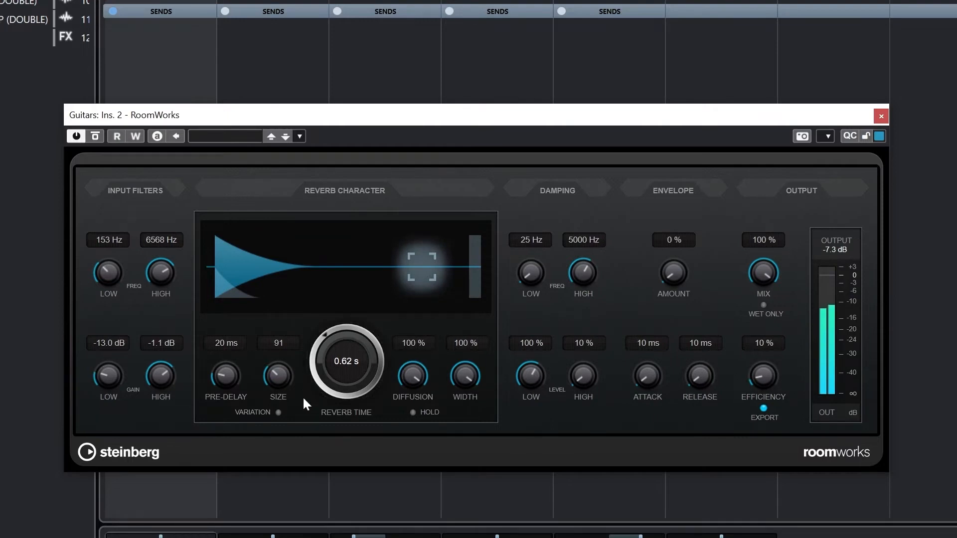
left_click_drag(402, 375, 388, 516)
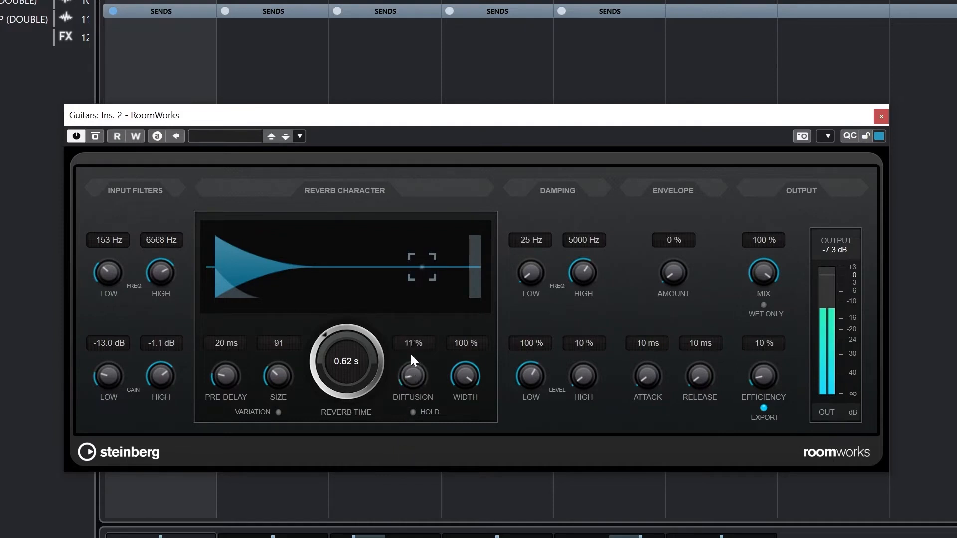
mouse_move(410, 352)
left_mouse_down()
mouse_move(411, 313)
mouse_move(435, 237)
mouse_move(410, 395)
mouse_move(417, 342)
left_mouse_up()
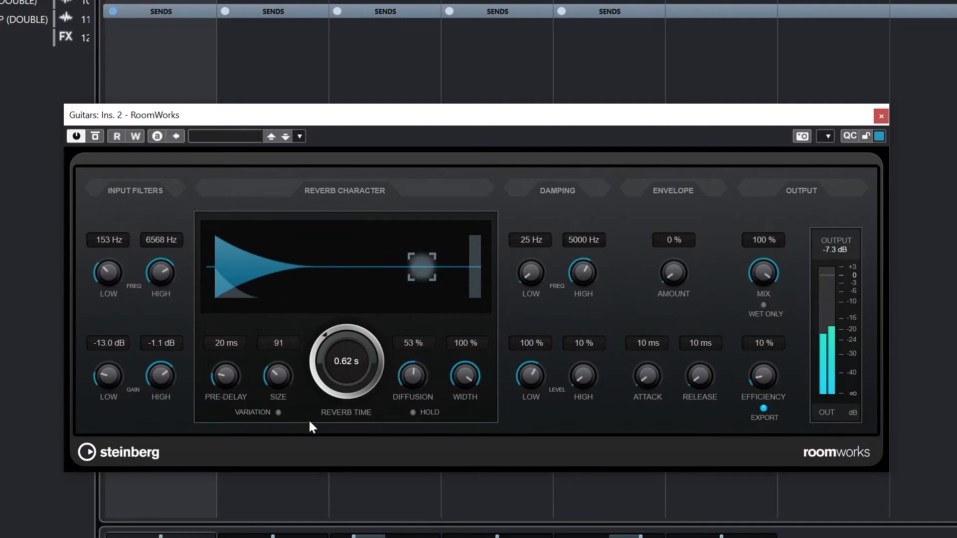
left_click_drag(463, 376, 447, 342)
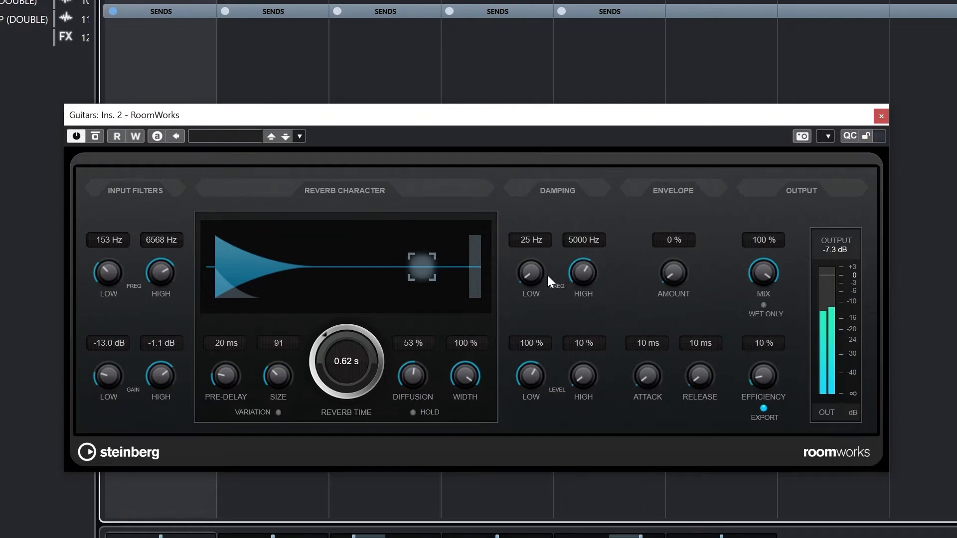
Set the low damping frequency of the reverb to 64 Hz
left_click_drag(528, 271, 527, 269)
mouse_move(530, 226)
left_mouse_down()
mouse_move(547, 151)
mouse_move(522, 231)
left_mouse_up()
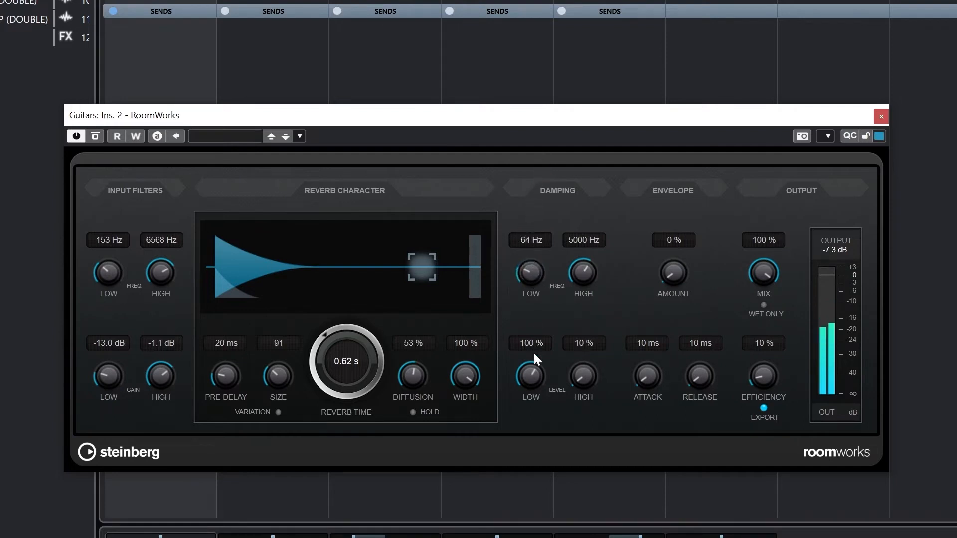
Set the damping to 105 Hz at 104 % for the lows and 3765 Hz at 30 % for the highs
left_click_drag(534, 351, 553, 202)
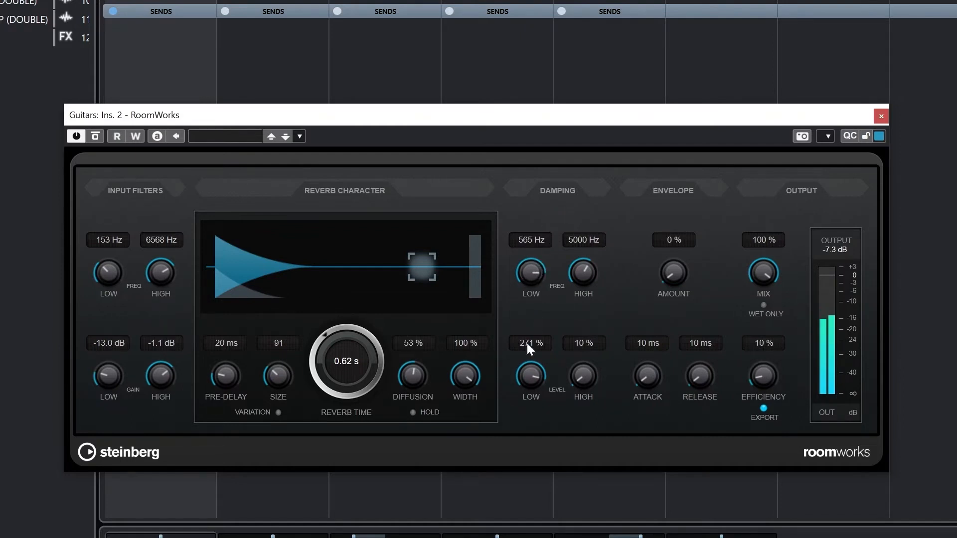
left_click_drag(528, 343, 544, 461)
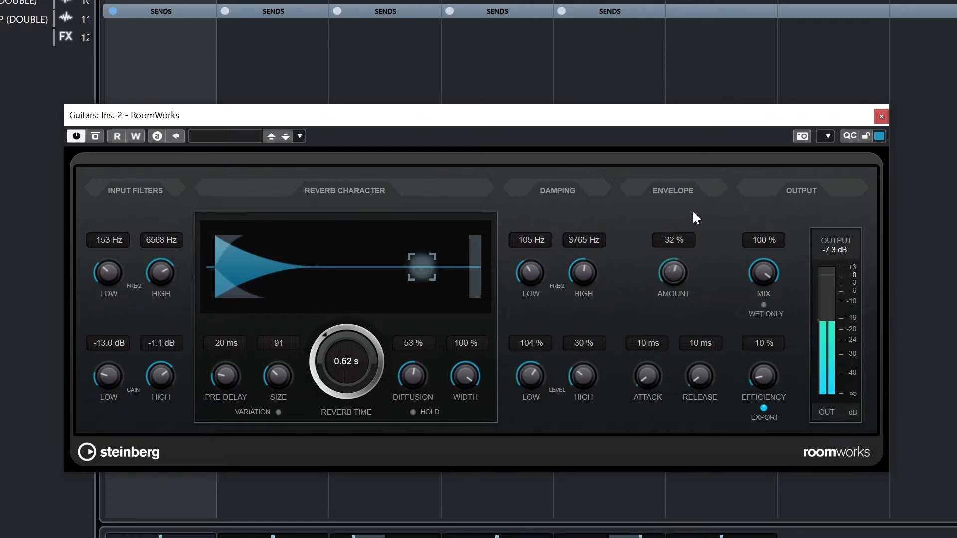
Try several envelope settings and settle on 100 % amount, 189 ms attack and 561 ms release
left_click_drag(648, 357, 653, 327)
left_click_drag(666, 287, 662, 315)
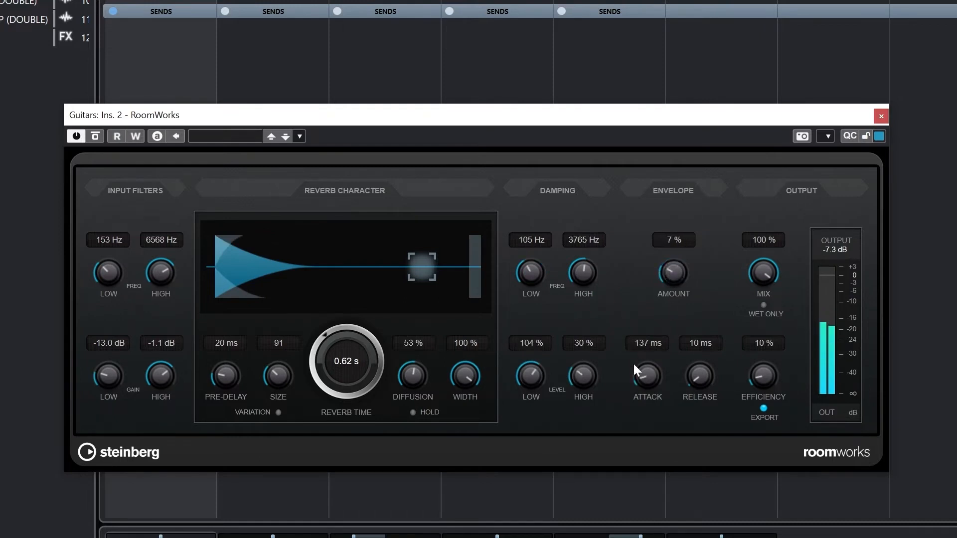
left_click_drag(649, 363, 642, 364)
left_click_drag(672, 279, 681, 247)
left_click_drag(638, 372, 637, 386)
left_click_drag(699, 376, 712, 340)
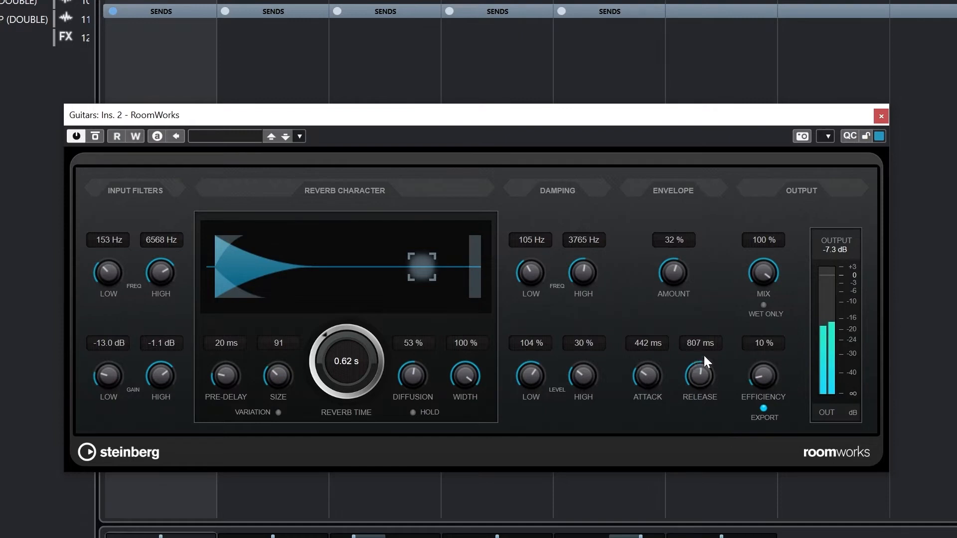
left_click_drag(704, 355, 705, 348)
mouse_move(636, 381)
left_mouse_down()
mouse_move(644, 367)
mouse_move(629, 409)
mouse_move(631, 393)
left_mouse_up()
left_click_drag(676, 259, 684, 214)
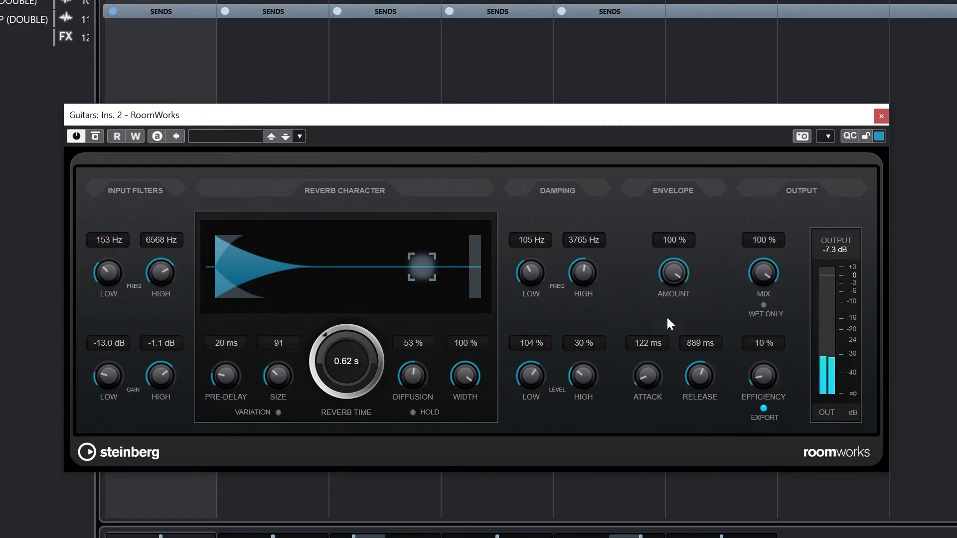
left_click_drag(637, 379, 649, 340)
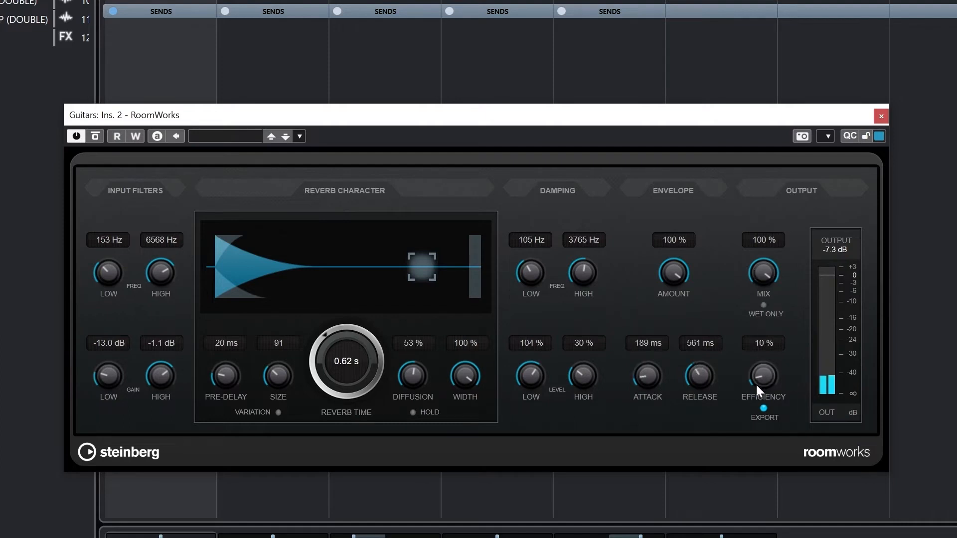
Try raising and lowering the efficiency in the reverb's output section
left_click_drag(756, 384, 797, 271)
left_click_drag(759, 373, 755, 504)
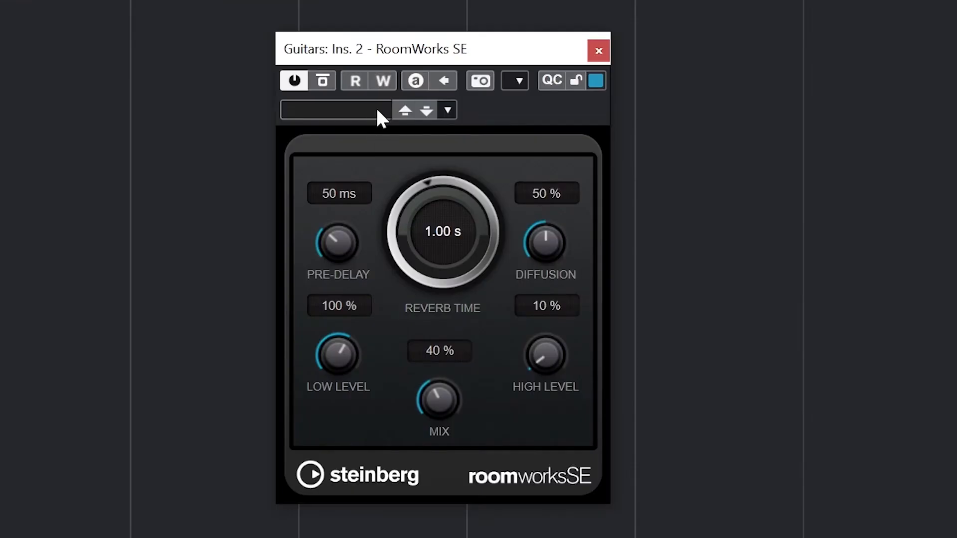
Browse the preset list of the RoomWorks SE insert and close it without loading a preset
left_click(378, 111)
scroll(400, 309, "down", 6)
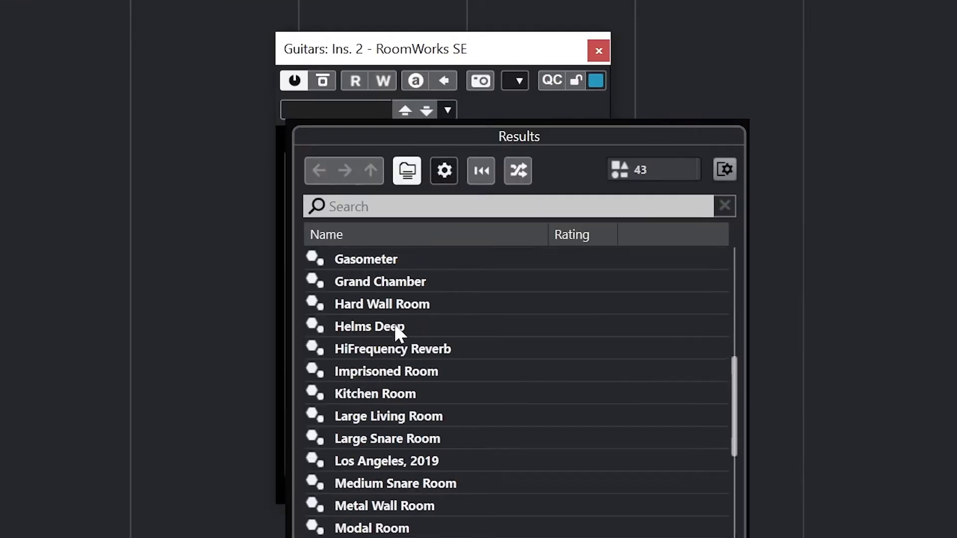
scroll(394, 326, "down", 5)
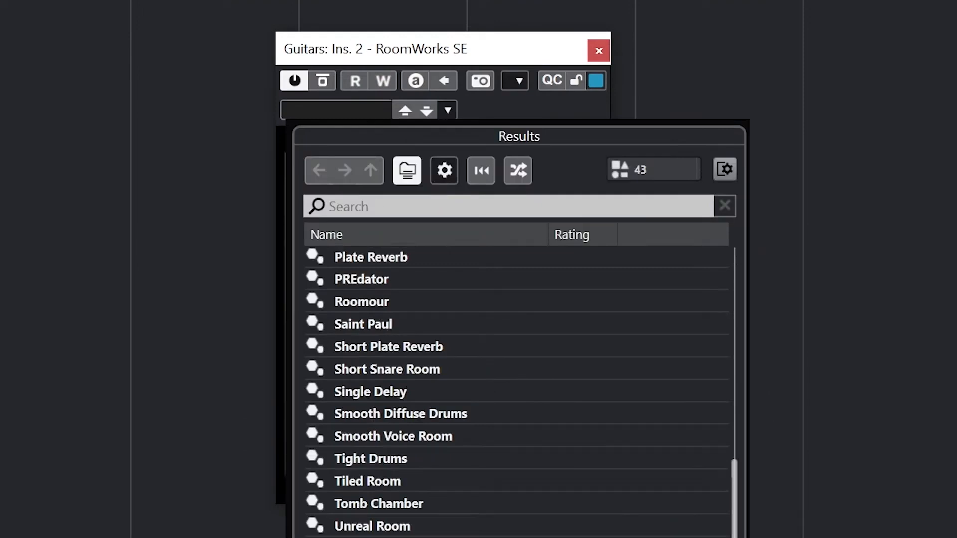
key("Escape")
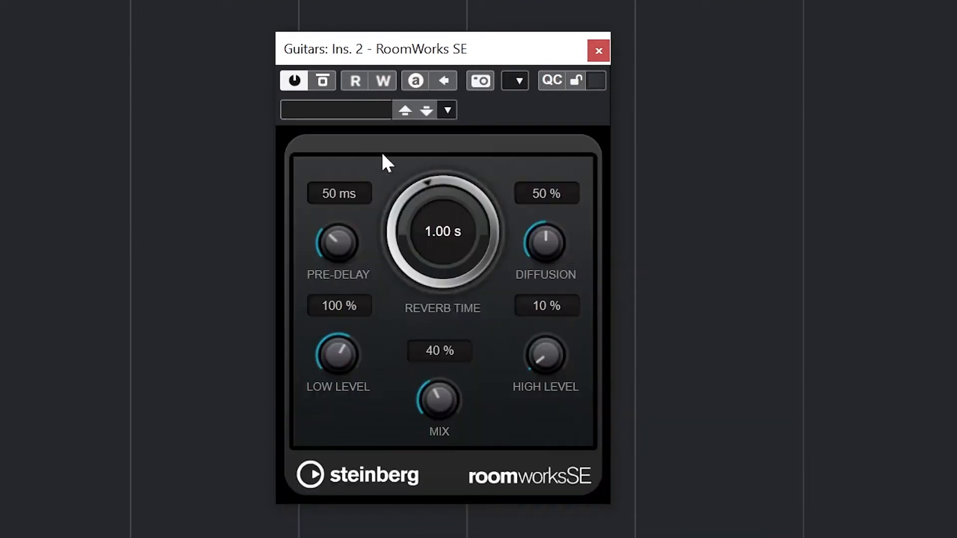
Try reverb times up to 5.68 s and a 163 ms pre-delay, settling on 0.74 s and 71 ms
left_click_drag(344, 238, 342, 213)
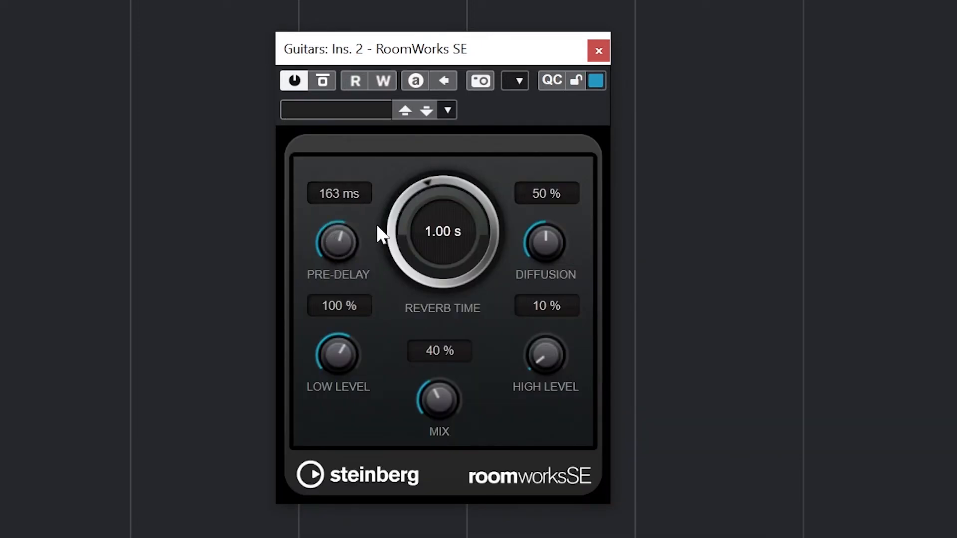
left_click_drag(415, 225, 438, 182)
left_click_drag(420, 231, 481, 106)
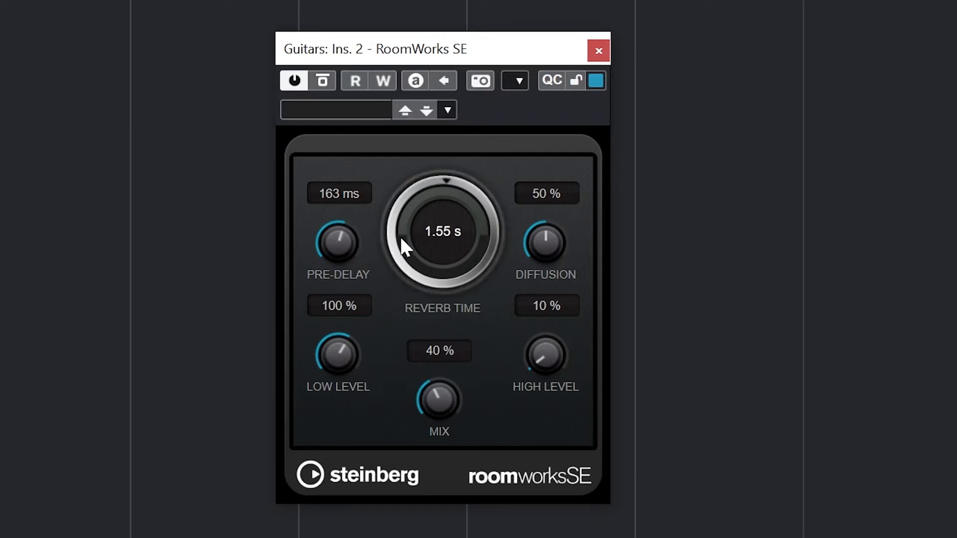
left_click_drag(401, 241, 415, 196)
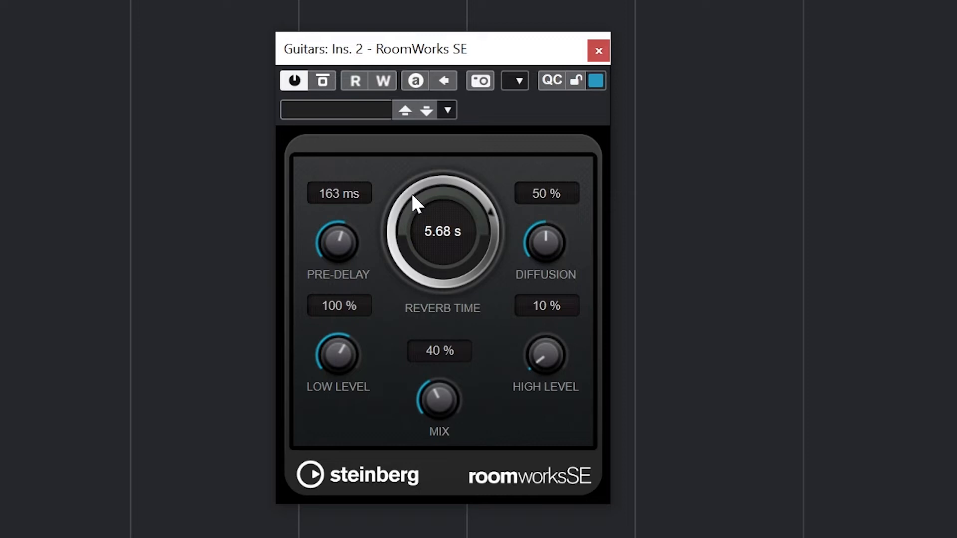
left_click_drag(413, 196, 387, 258)
left_click_drag(337, 243, 333, 282)
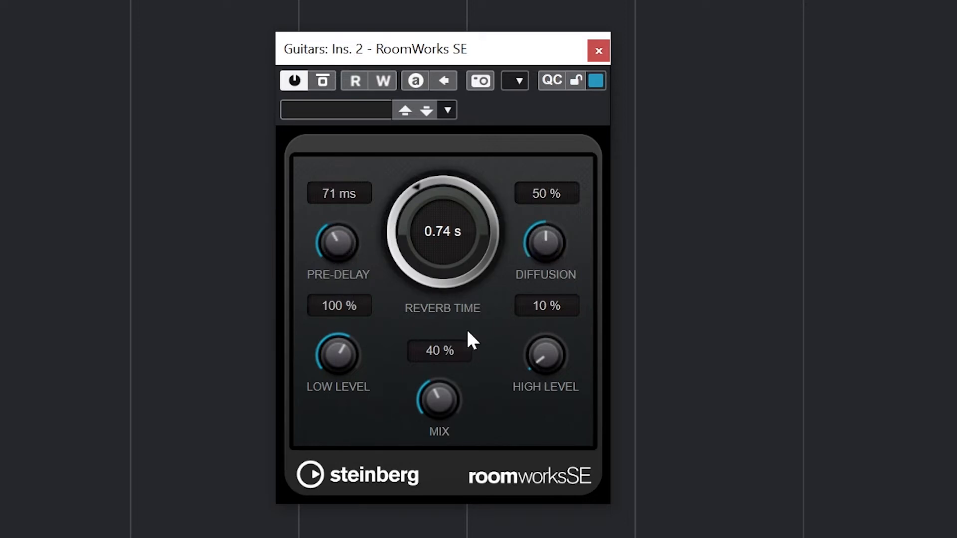
Set the RoomWorks SE mix to 100 % and sweep the diffusion between 100 % and low amounts
left_click_drag(429, 393, 486, 189)
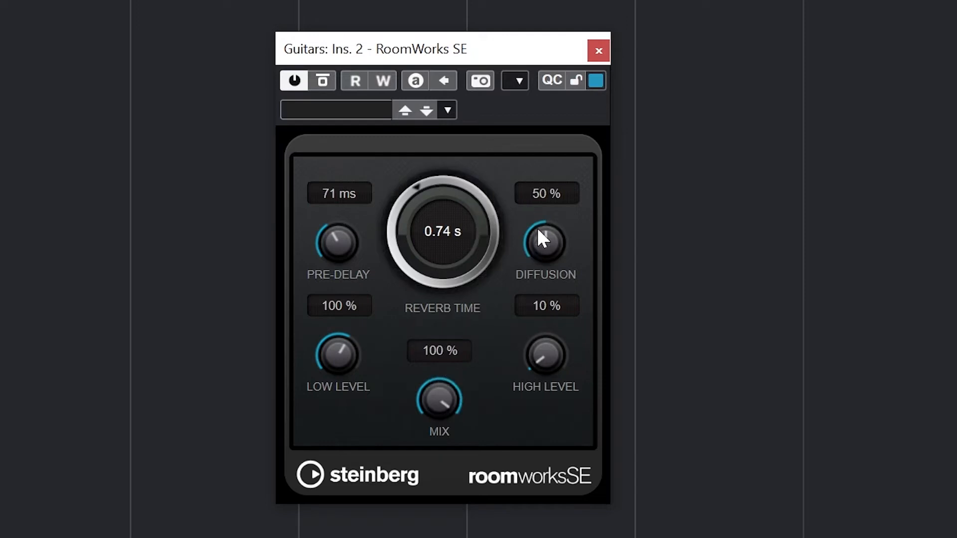
left_click_drag(550, 212, 561, 154)
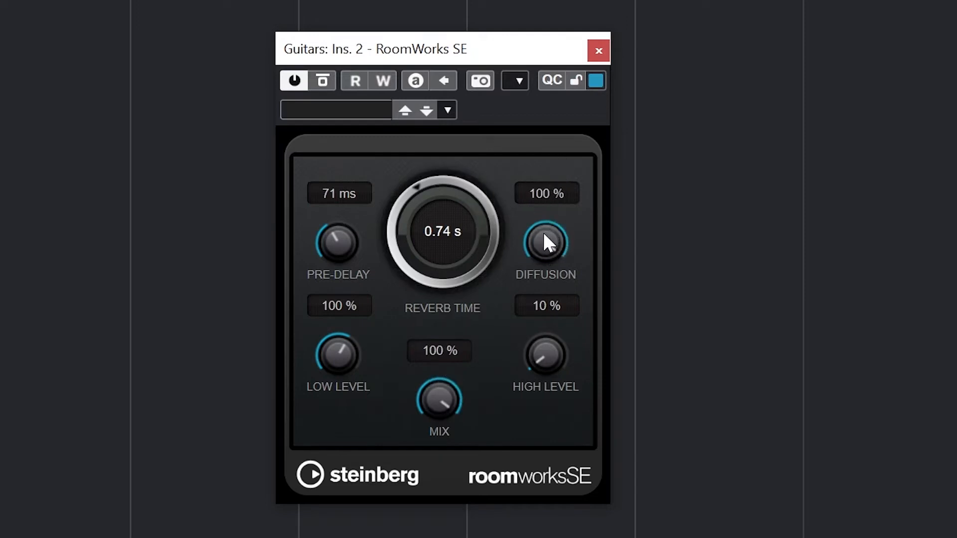
left_click_drag(545, 234, 541, 474)
left_click_drag(530, 251, 557, 30)
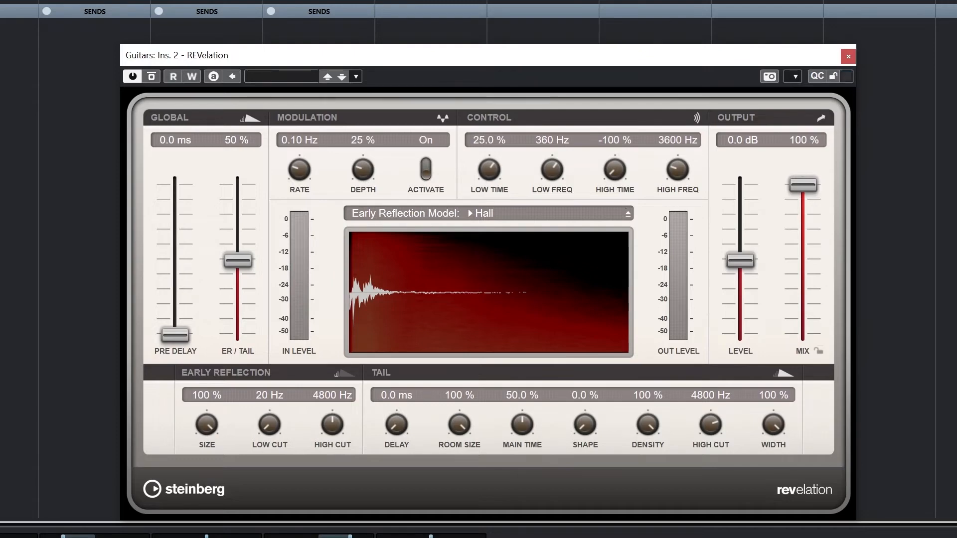
Start playback and set REVelation's pre-delay to 236.3 ms, with the ER/Tail balance at 75 % and a reduced mix of 31 %
key("space")
left_click_drag(174, 330, 189, 295)
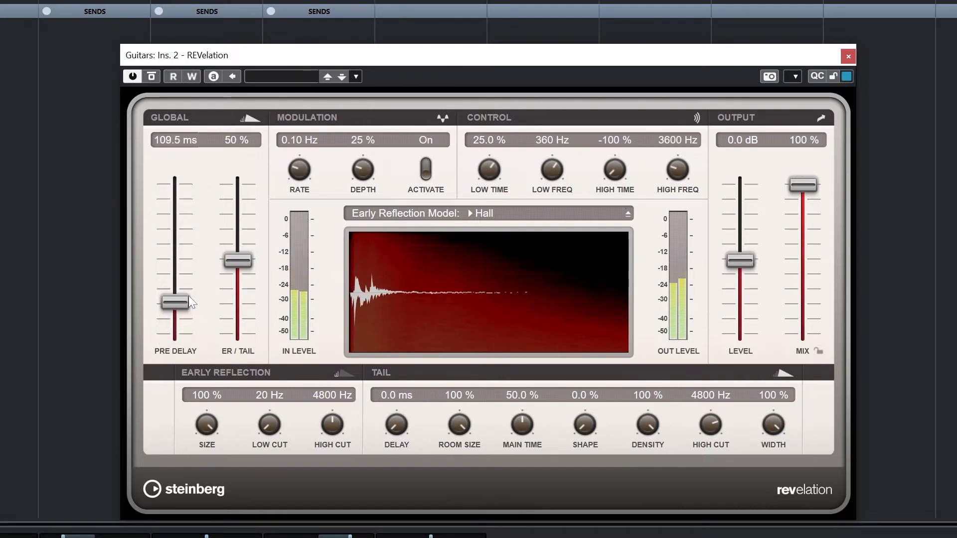
left_click_drag(808, 174, 802, 268)
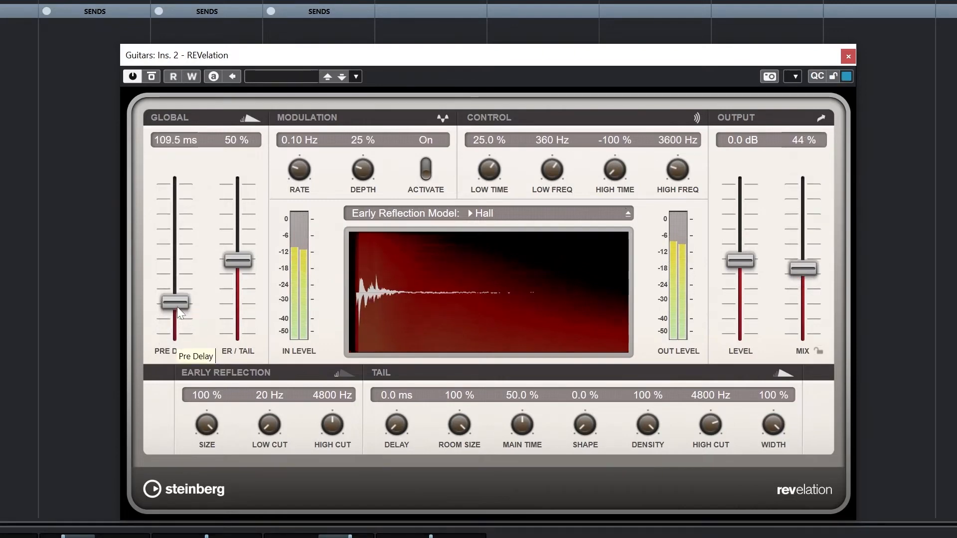
left_click_drag(176, 304, 189, 241)
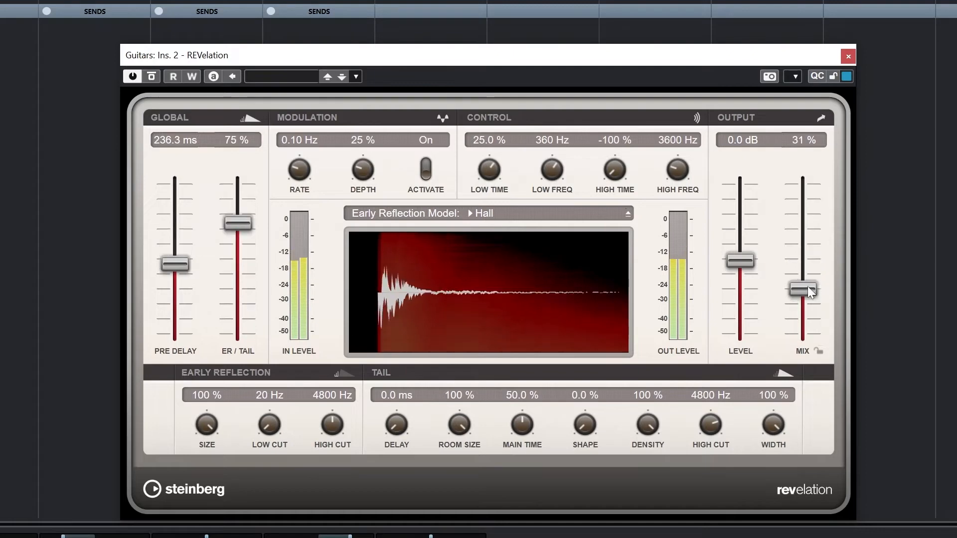
Set the mix to 100 % and try the ER/Tail balance at 9 % before settling on 33 %
left_click_drag(808, 289, 805, 182)
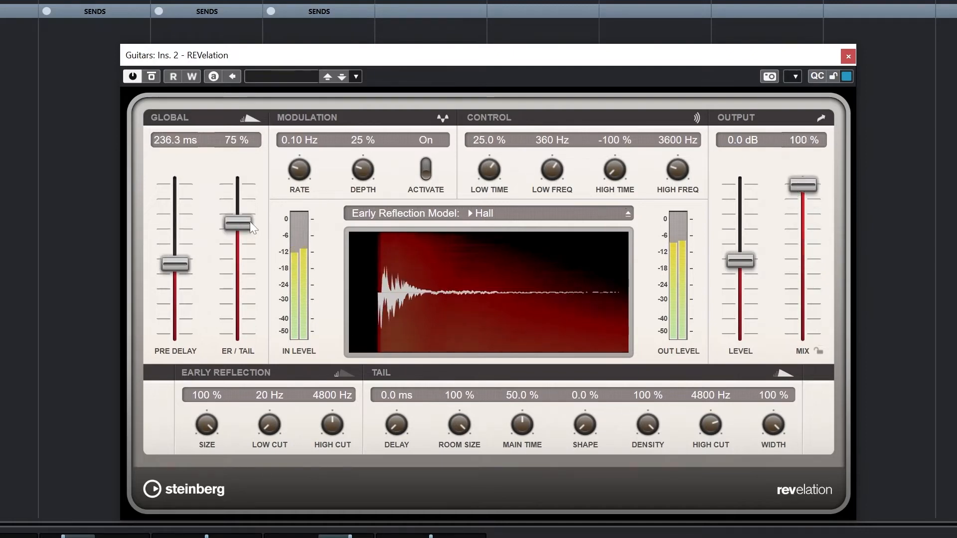
left_click_drag(244, 224, 240, 322)
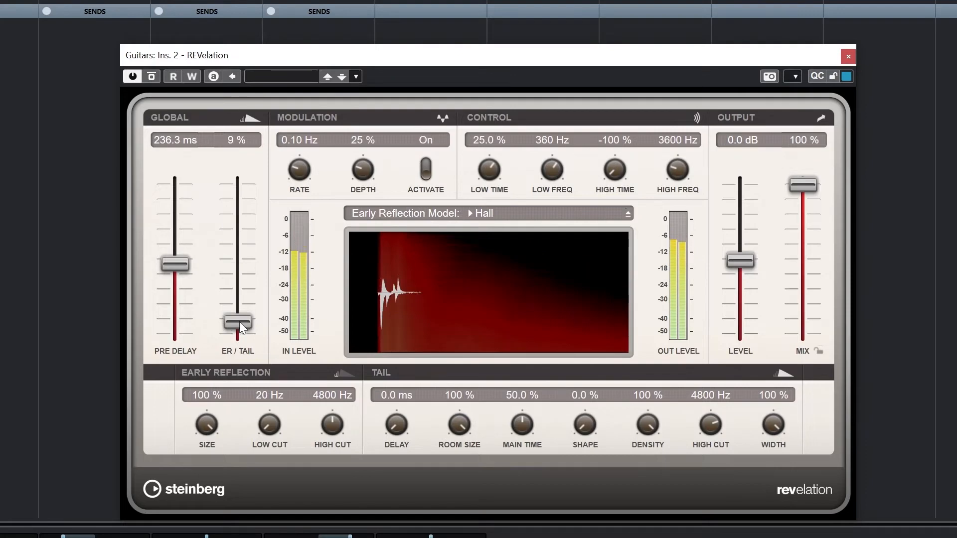
right_click(239, 321)
key("Escape")
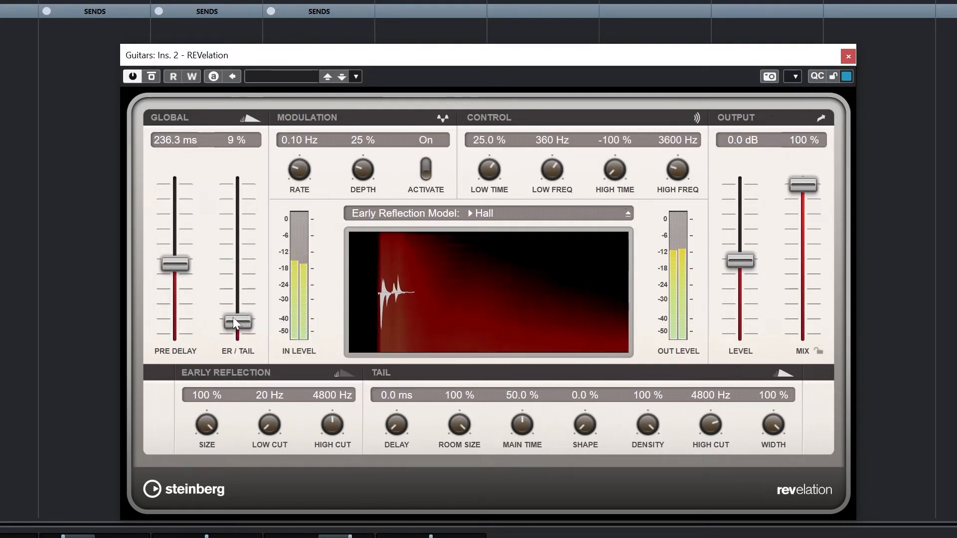
left_click_drag(232, 317, 242, 282)
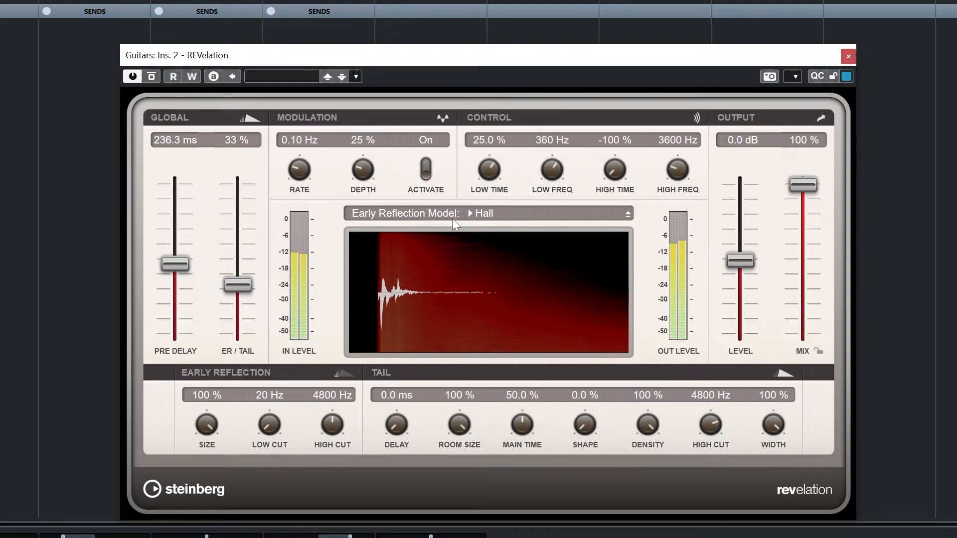
Try the Chamber early reflection model at 80 % ER/Tail, switch to the Studio model and set ER/Tail to 51 %
left_click(564, 214)
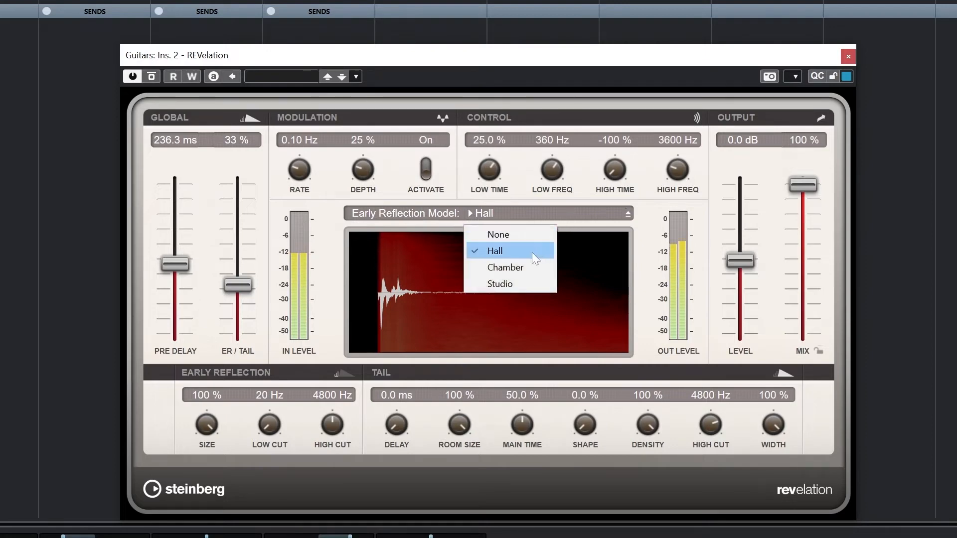
left_click(513, 265)
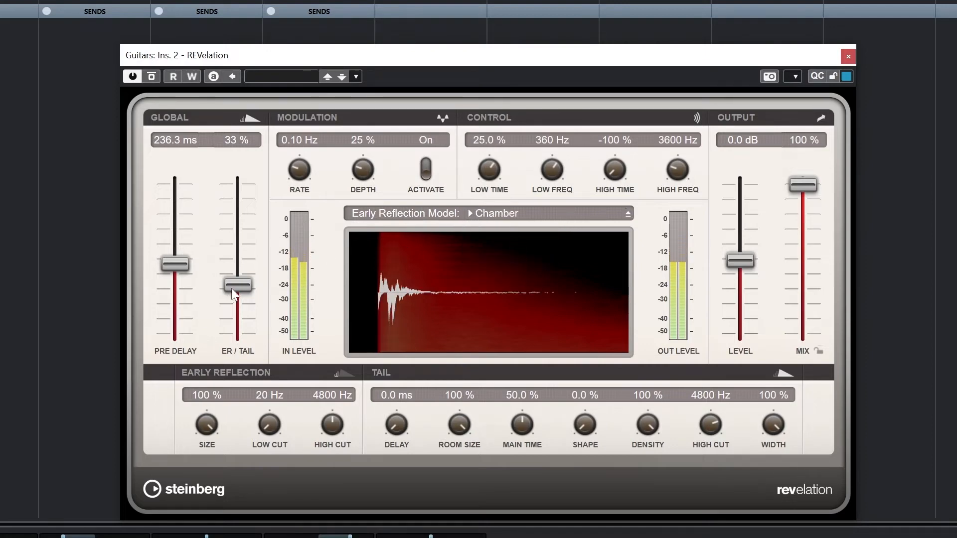
left_click_drag(237, 286, 254, 217)
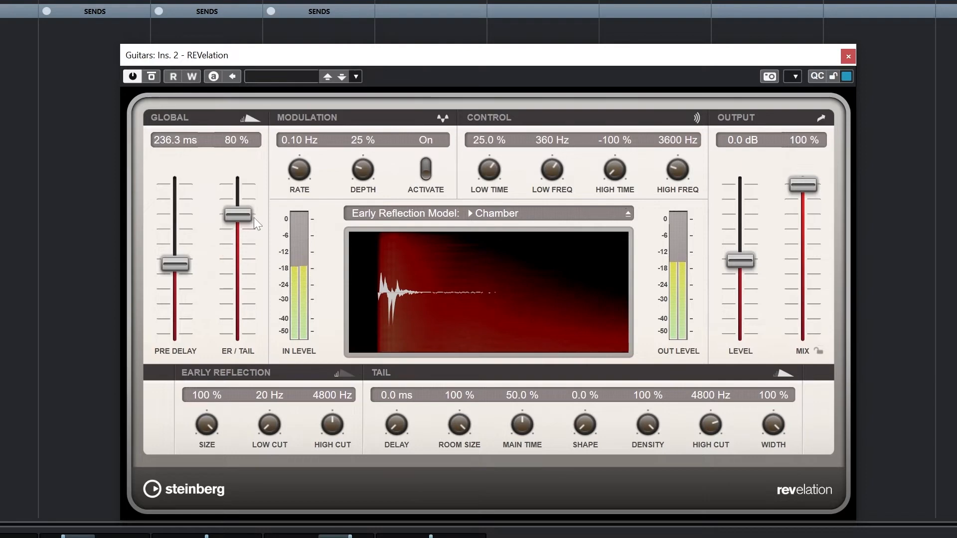
left_click(568, 214)
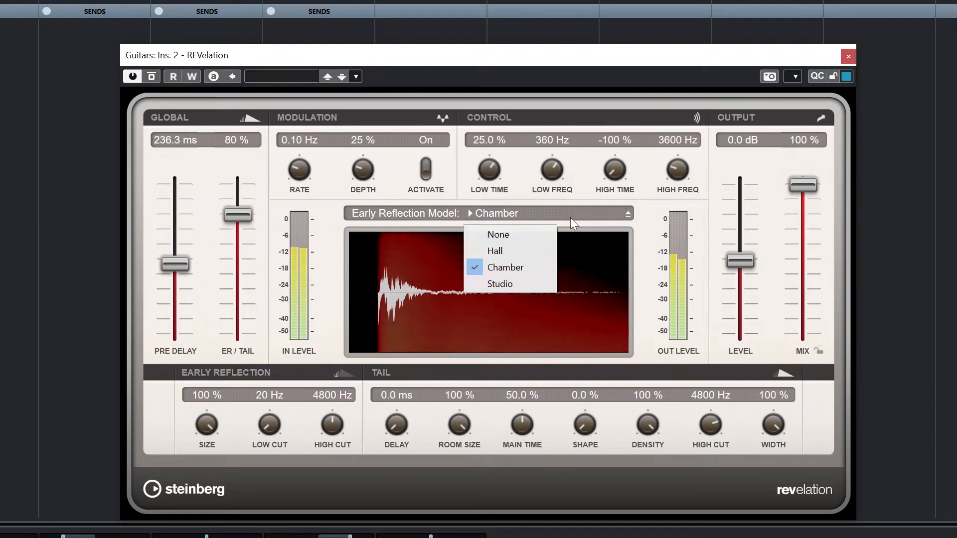
left_click(501, 282)
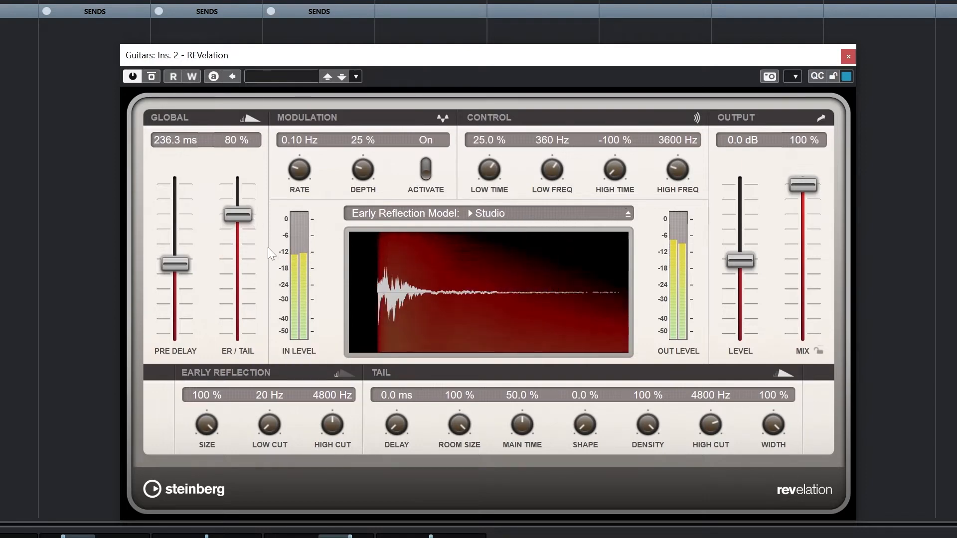
left_click_drag(237, 214, 255, 250)
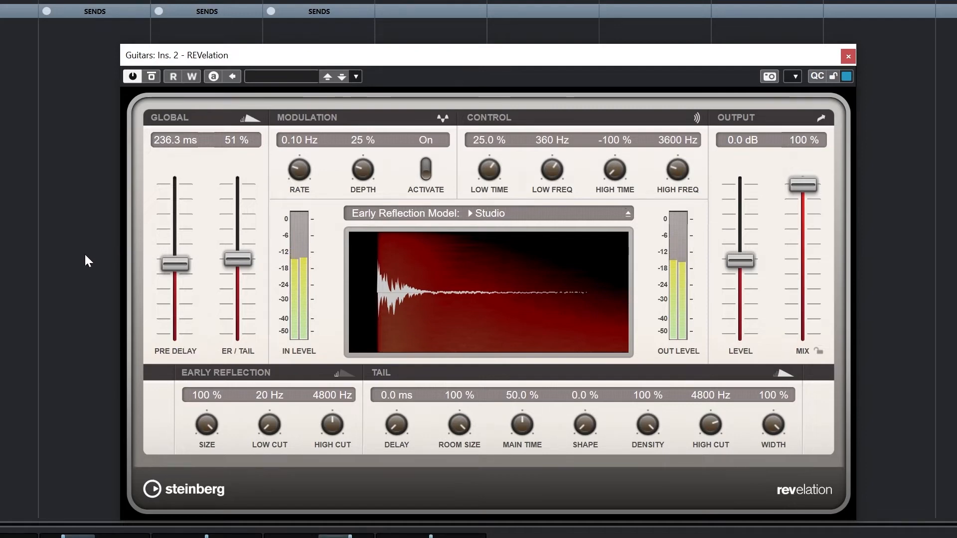
Lower ER/Tail to 8 % and try a 47.5 % early reflection size before setting it back to 100 %
left_click_drag(207, 424, 205, 508)
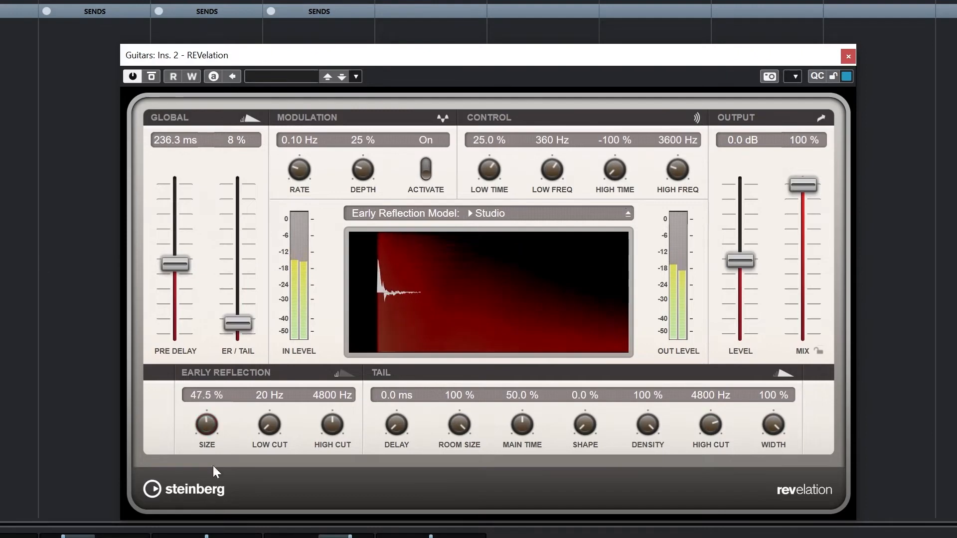
left_click_drag(201, 419, 234, 321)
Try early reflection low cuts up to 524 Hz, settle on 162 Hz, and set the high cut to 6380 Hz
mouse_move(269, 422)
left_mouse_down()
mouse_move(294, 364)
mouse_move(262, 452)
mouse_move(267, 432)
left_mouse_up()
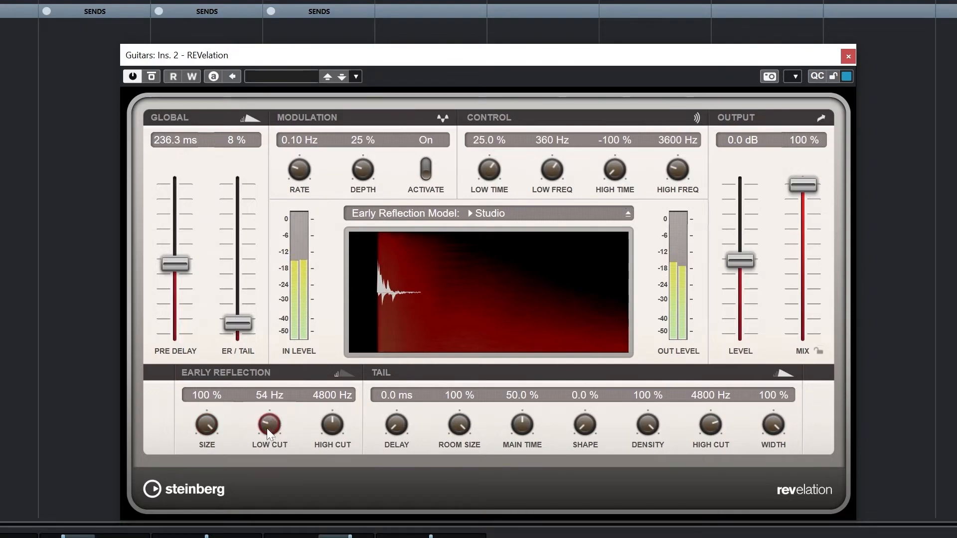
left_click_drag(273, 396, 290, 370)
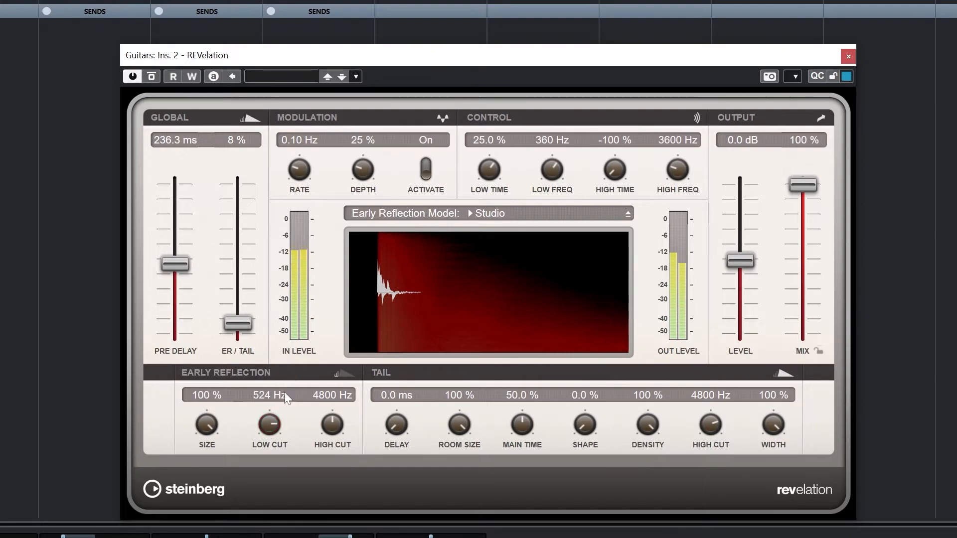
left_click_drag(267, 426, 242, 494)
scroll(272, 413, "up", 1)
scroll(272, 411, "up", 4)
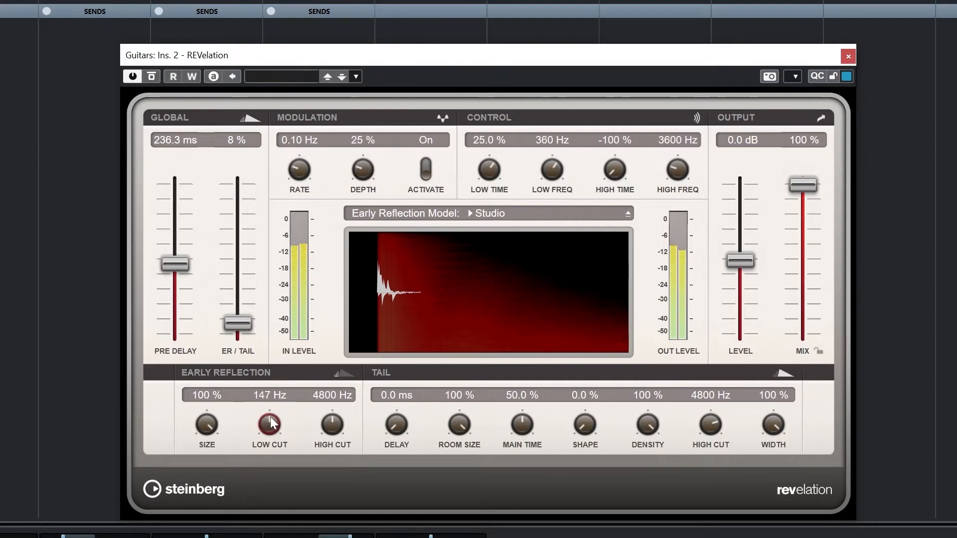
mouse_move(335, 420)
left_mouse_down()
mouse_move(331, 459)
mouse_move(355, 367)
mouse_move(343, 427)
left_mouse_up()
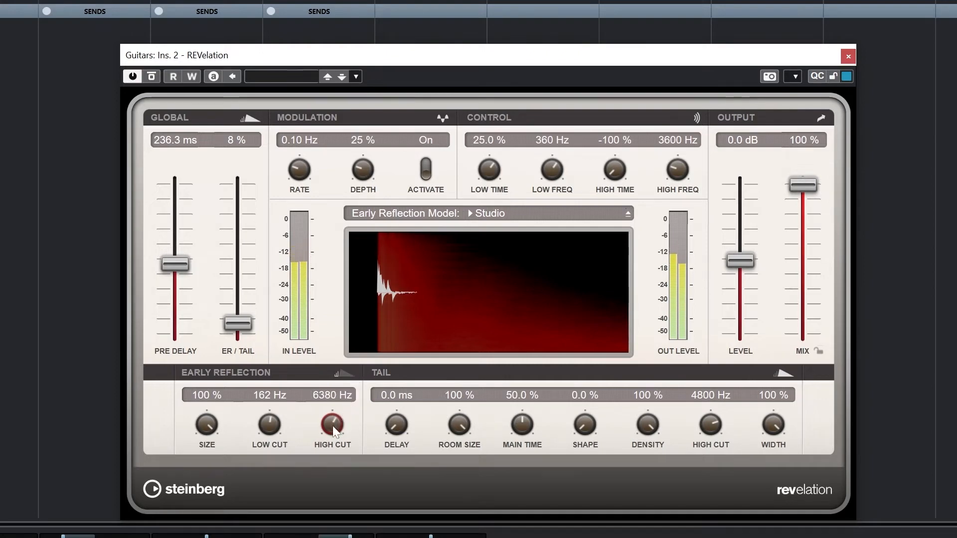
Raise ER/Tail to 100 %, try a 50 % tail room size, and set the room size to 76.5 % and main time to 39 %
left_click_drag(239, 321, 261, 198)
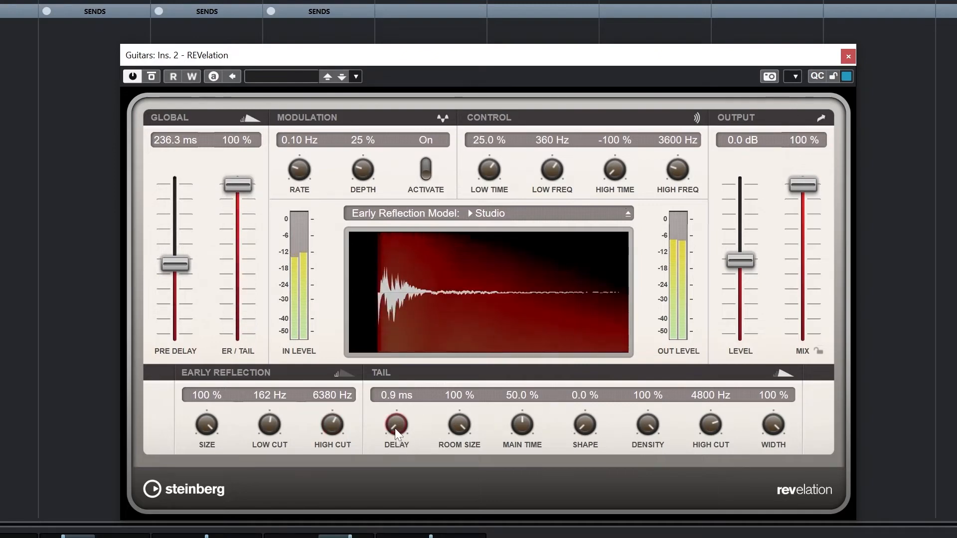
mouse_move(395, 429)
left_mouse_down()
mouse_move(397, 406)
mouse_move(390, 445)
left_mouse_up()
mouse_move(459, 426)
left_mouse_down()
mouse_move(452, 461)
mouse_move(456, 440)
left_mouse_up()
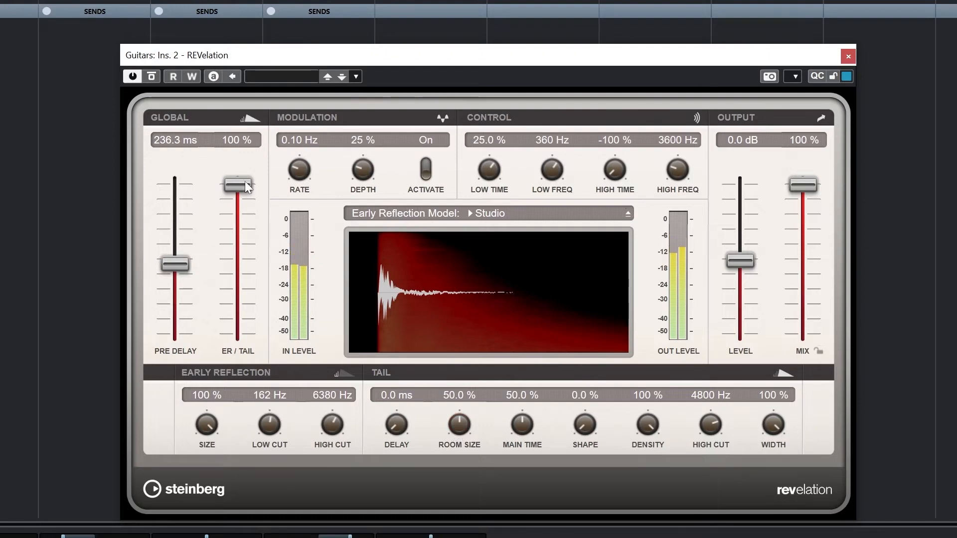
left_click_drag(397, 423, 381, 454)
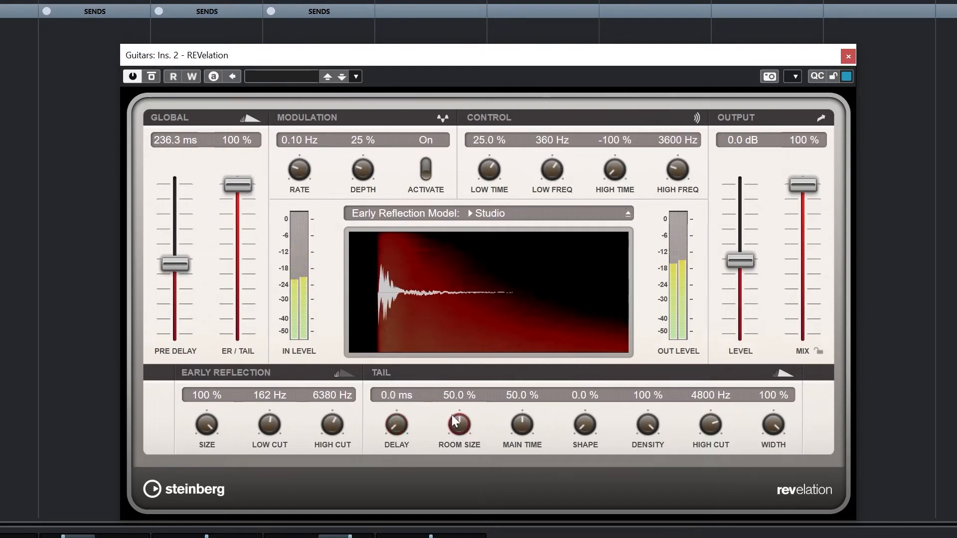
left_click_drag(451, 415, 447, 448)
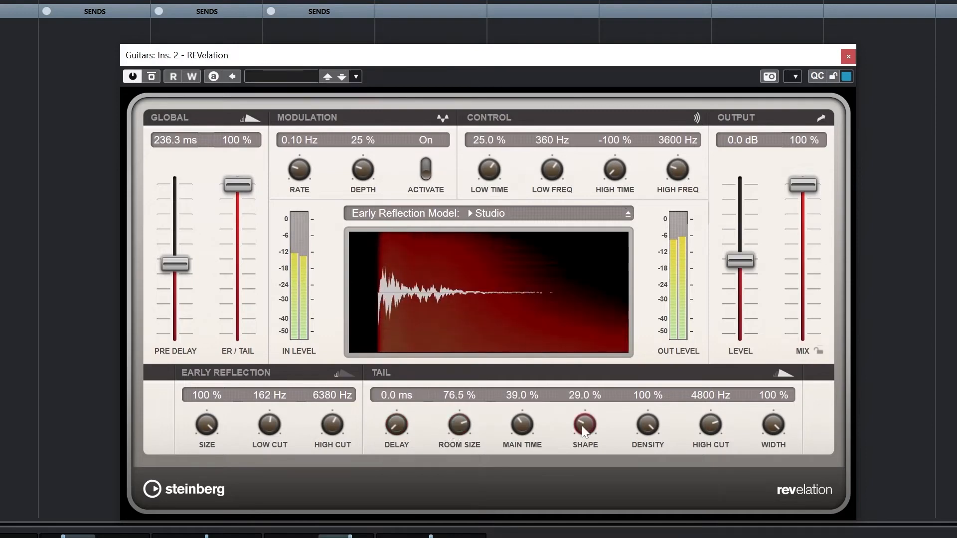
Try tail shapes of 51 %, 84 % and 33.5 % before setting the shape to 17 %
left_click_drag(582, 425, 586, 397)
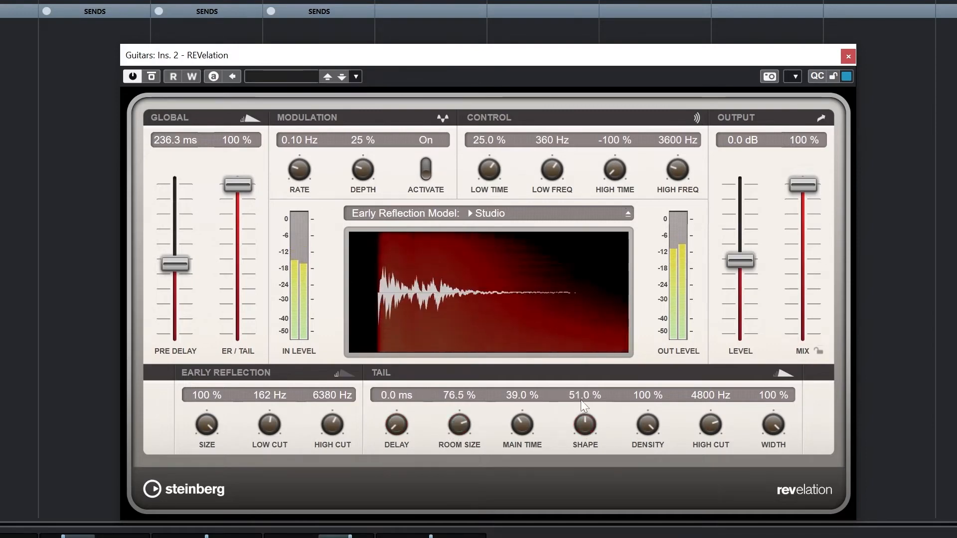
left_click_drag(582, 425, 584, 423)
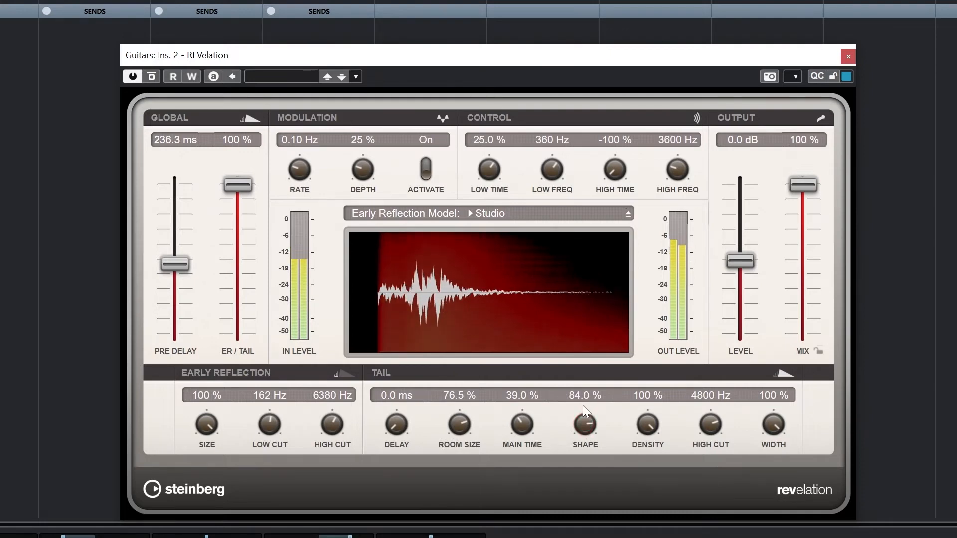
left_click_drag(584, 423, 574, 471)
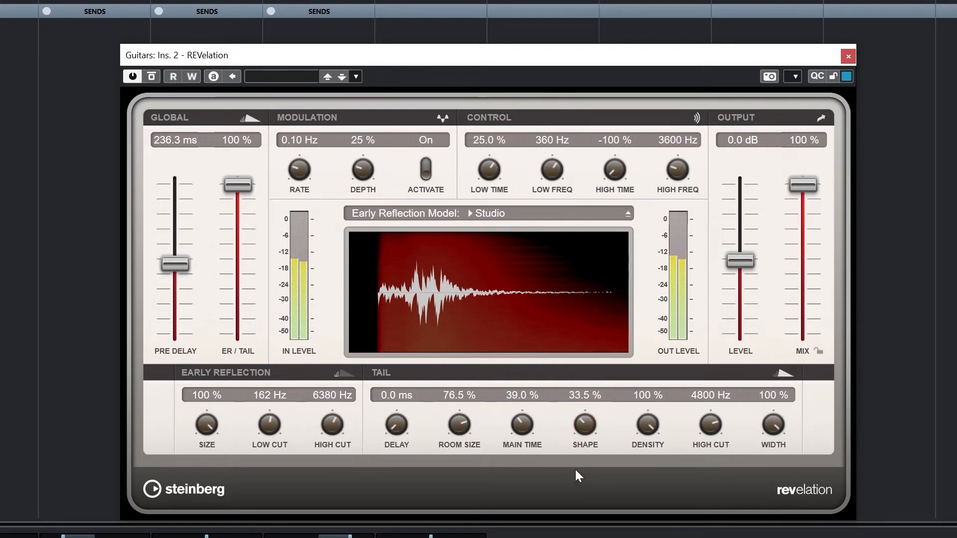
left_click_drag(585, 431, 580, 449)
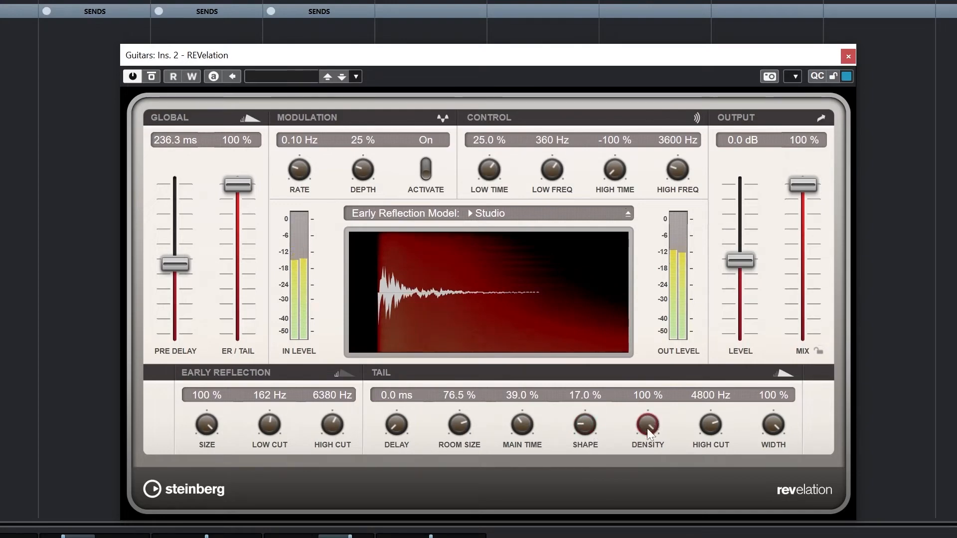
Try tail densities of 36 %, 72 % and 13 % and settle on 40.5 %
left_click_drag(647, 429, 649, 509)
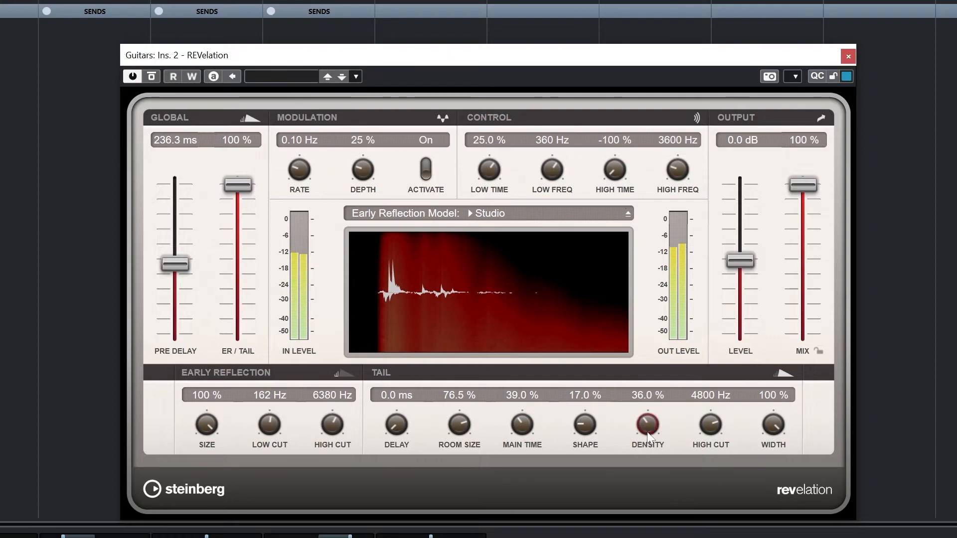
left_click_drag(649, 400, 650, 379)
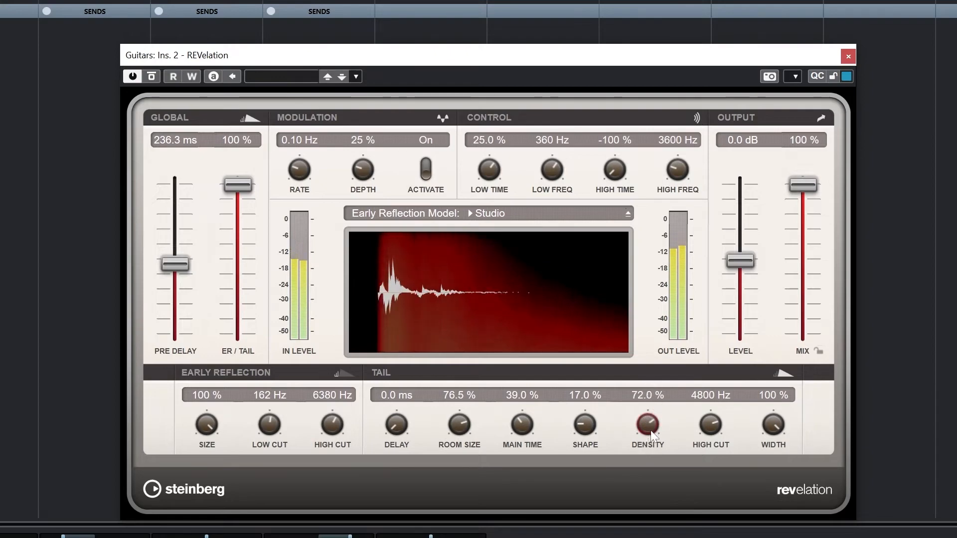
left_click_drag(650, 429, 653, 377)
mouse_move(649, 428)
left_mouse_down()
mouse_move(651, 503)
mouse_move(645, 435)
left_mouse_up()
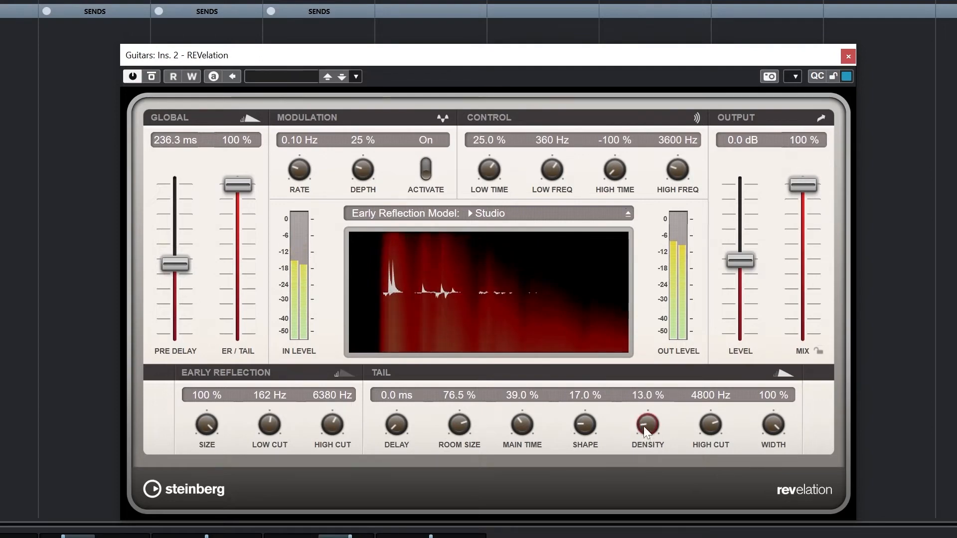
mouse_move(644, 427)
left_mouse_down()
mouse_move(643, 395)
mouse_move(646, 414)
left_mouse_up()
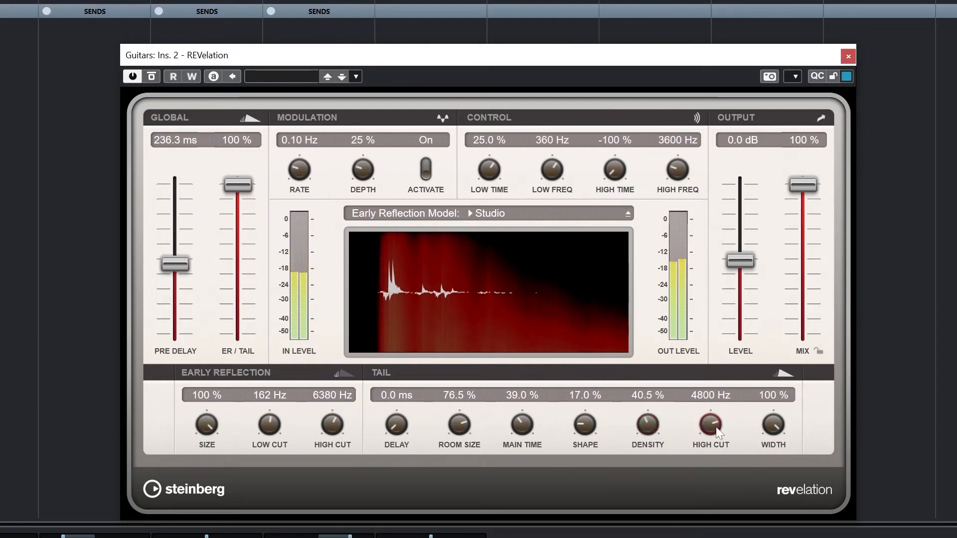
Set the tail high cut to 9278 Hz and low frequency to 558 Hz, and try low time at 91 % before settling on 24 %
left_click_drag(713, 424, 714, 409)
mouse_move(489, 169)
left_mouse_down()
mouse_move(489, 151)
mouse_move(500, 159)
left_mouse_up()
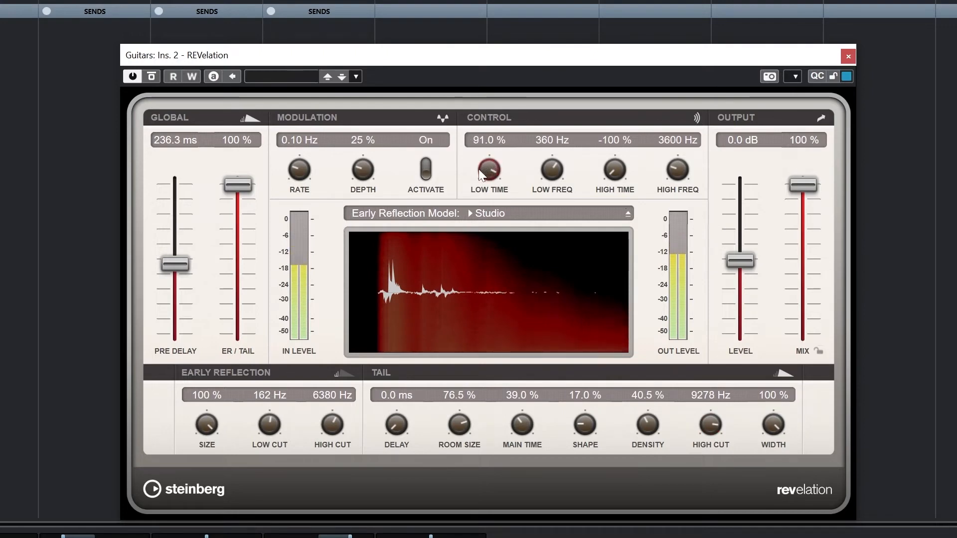
left_click_drag(551, 170, 557, 142)
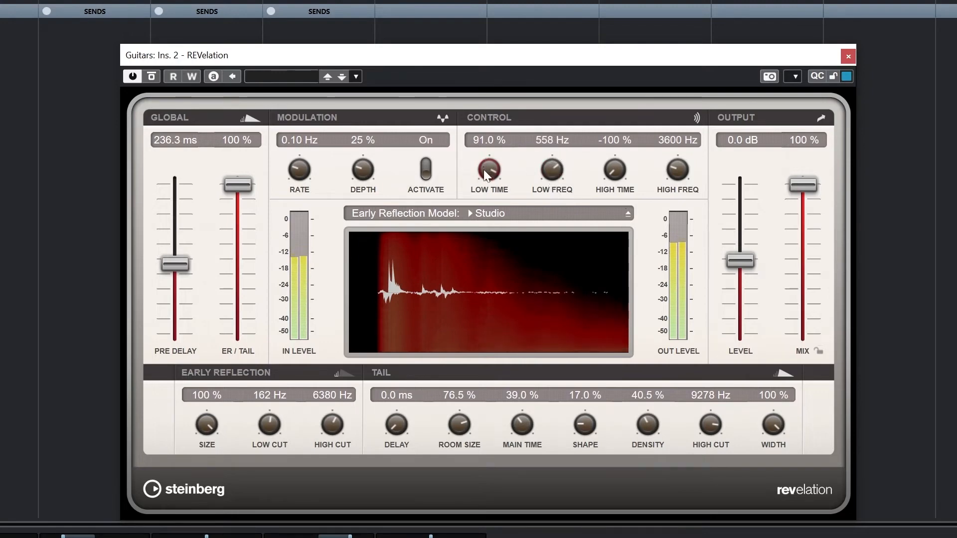
left_click_drag(489, 171, 495, 228)
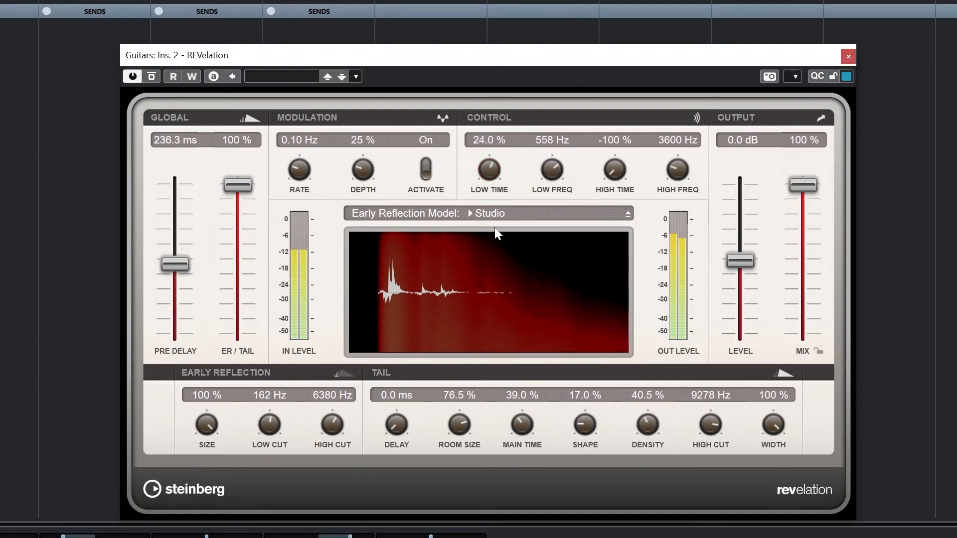
Try the high time at 32 %, raise it to 68 %, and set the high frequency to 5449 Hz
left_click_drag(614, 169, 621, 76)
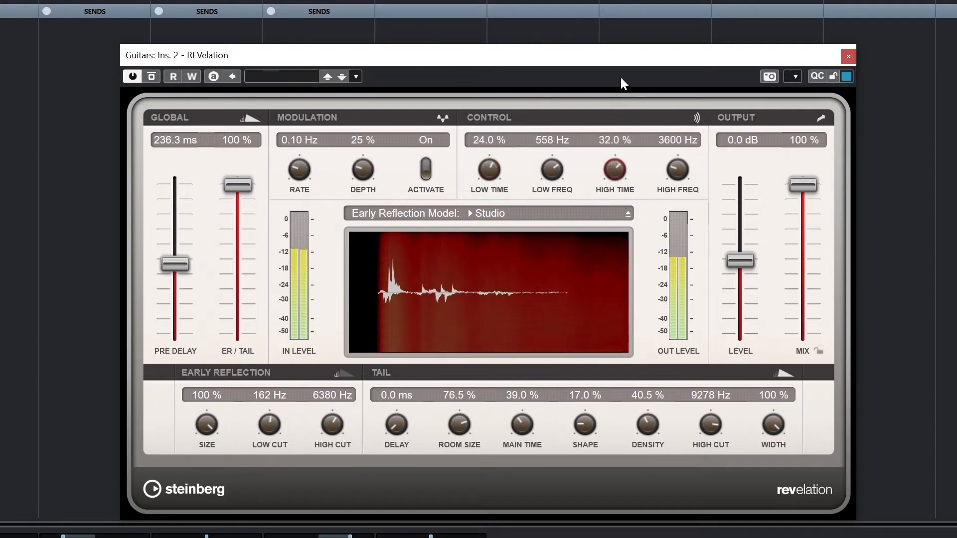
left_click_drag(683, 183, 611, 151)
left_click_drag(677, 169, 677, 162)
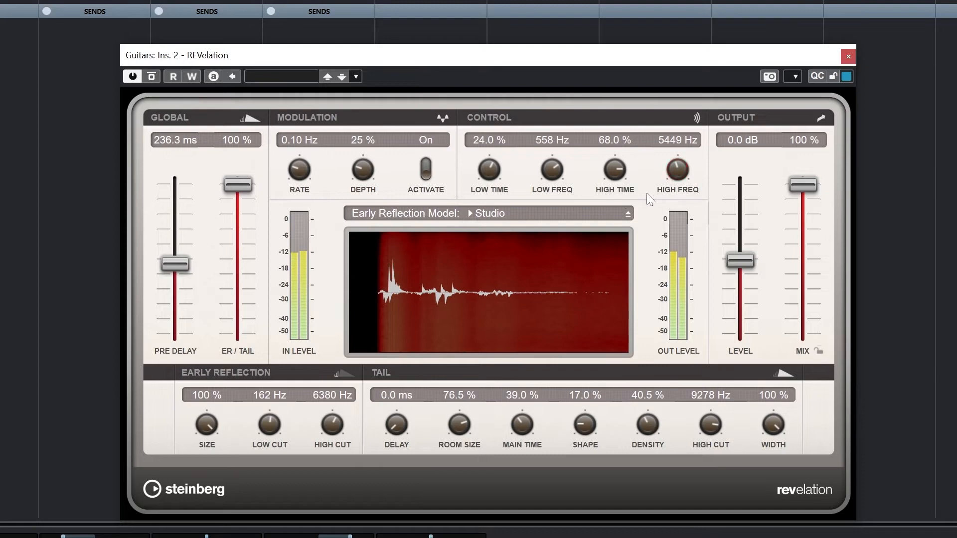
Lower the output mix well below 91 %, reduce the pre-delay, and shorten the high time
left_click_drag(808, 186, 809, 204)
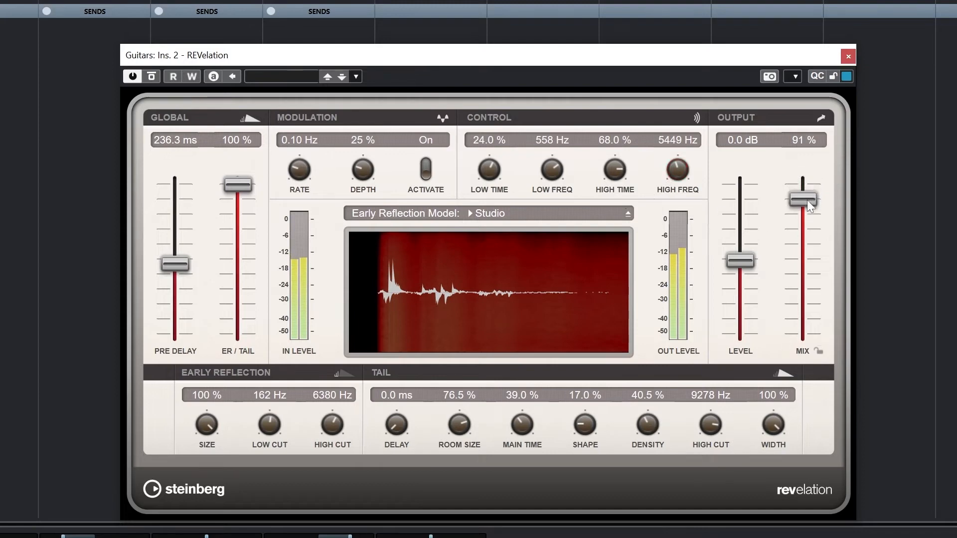
left_click_drag(809, 244, 805, 288)
left_click_drag(186, 265, 188, 326)
left_click_drag(807, 286, 796, 309)
left_click_drag(617, 165, 615, 204)
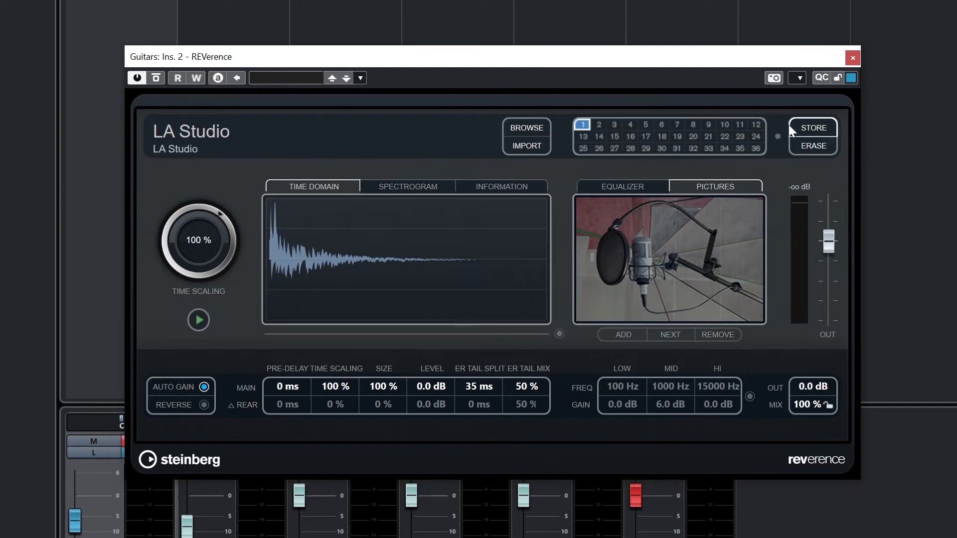
Load the Old French Theatre impulse response into REVerence program slot 2
left_click(599, 125)
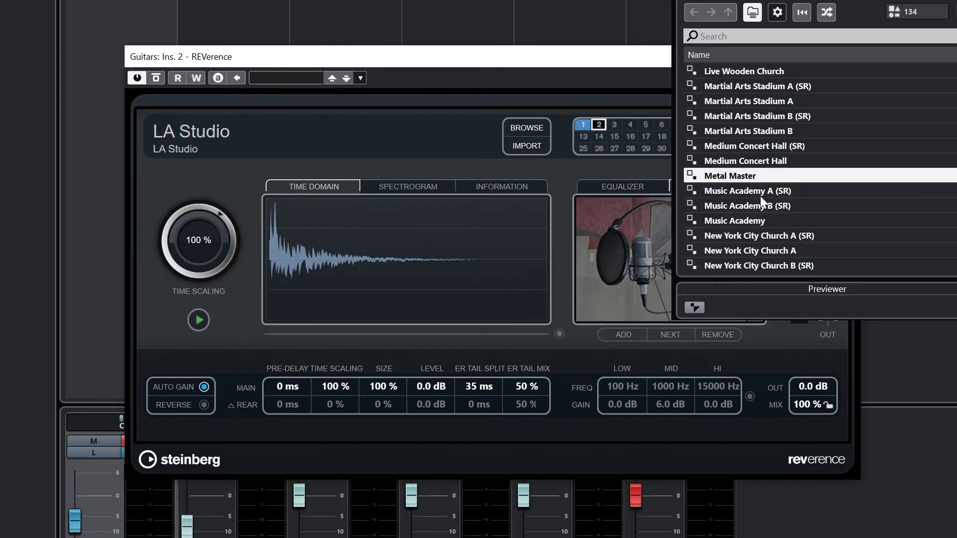
scroll(754, 181, "down", 5)
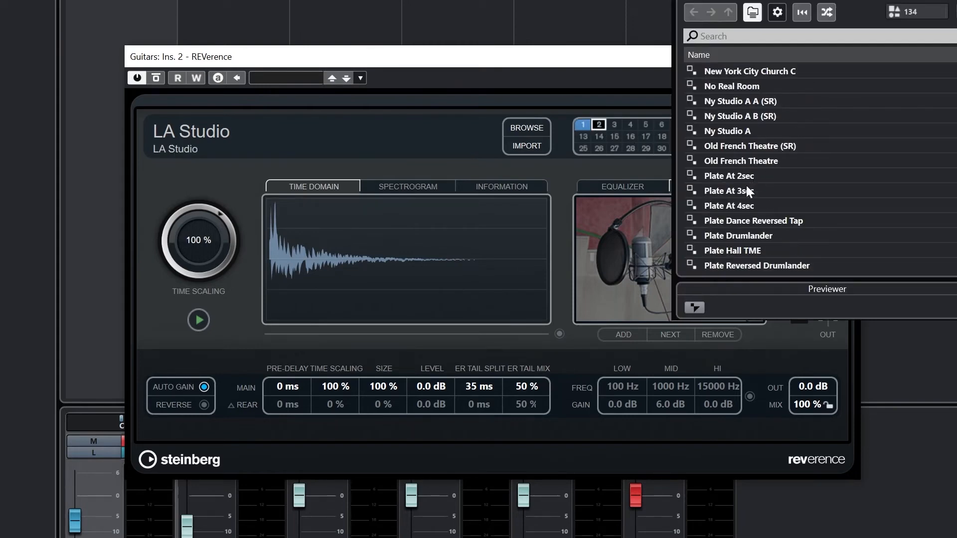
left_click(742, 165)
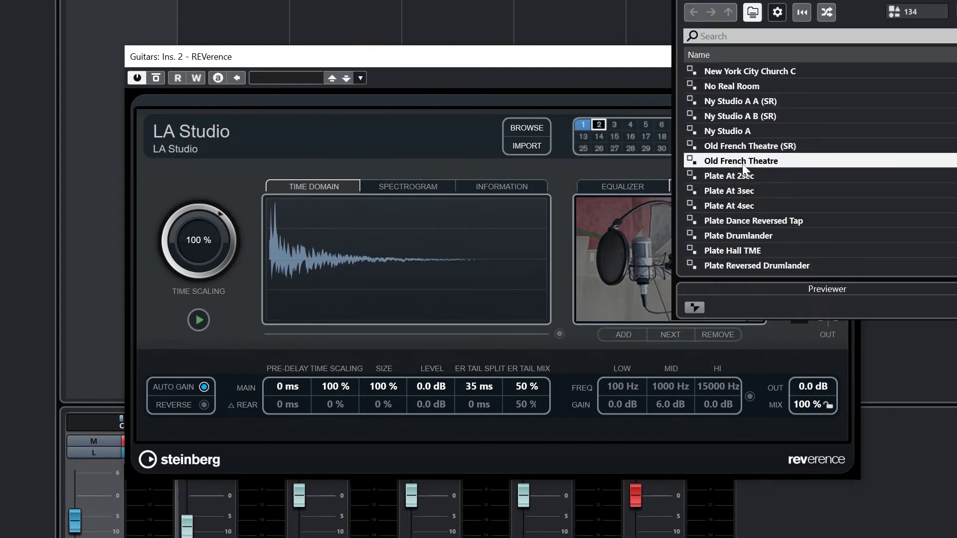
double_click(743, 164)
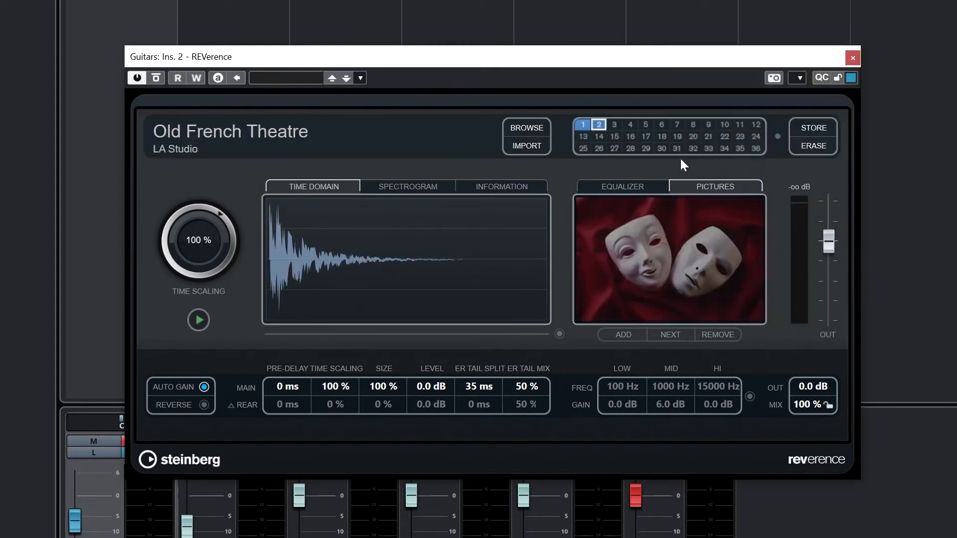
Load the Far Away impulse response into REVerence program slot 3
left_click(615, 125)
scroll(868, 131, "up", 15)
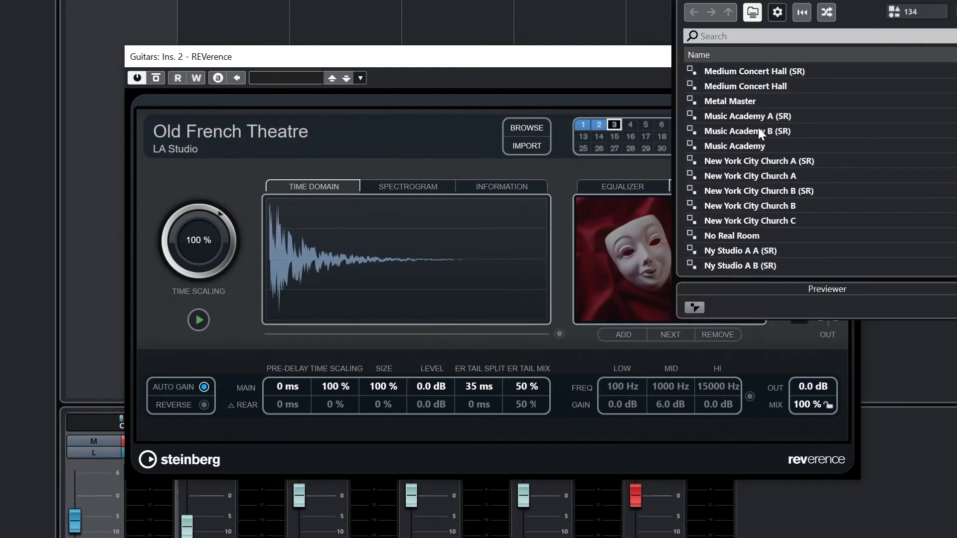
scroll(740, 150, "up", 1)
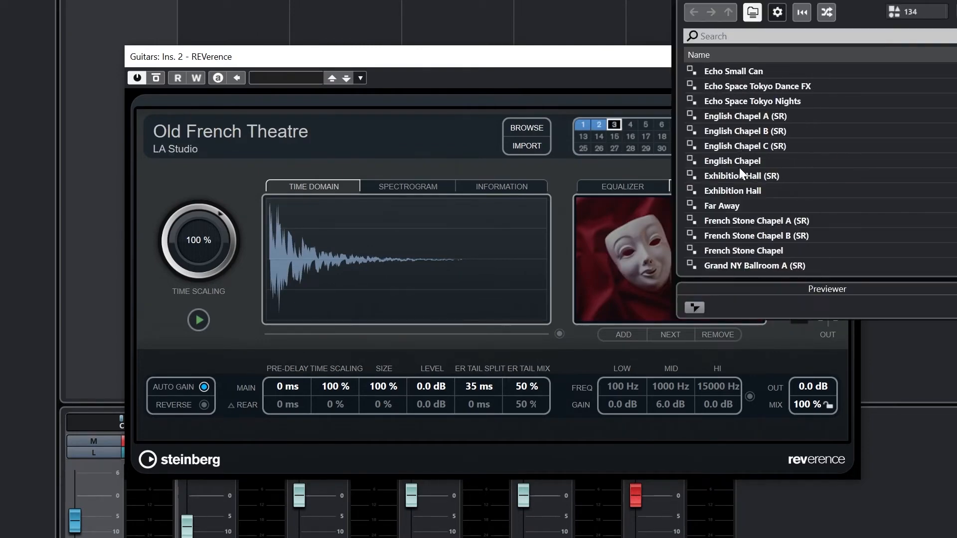
double_click(720, 208)
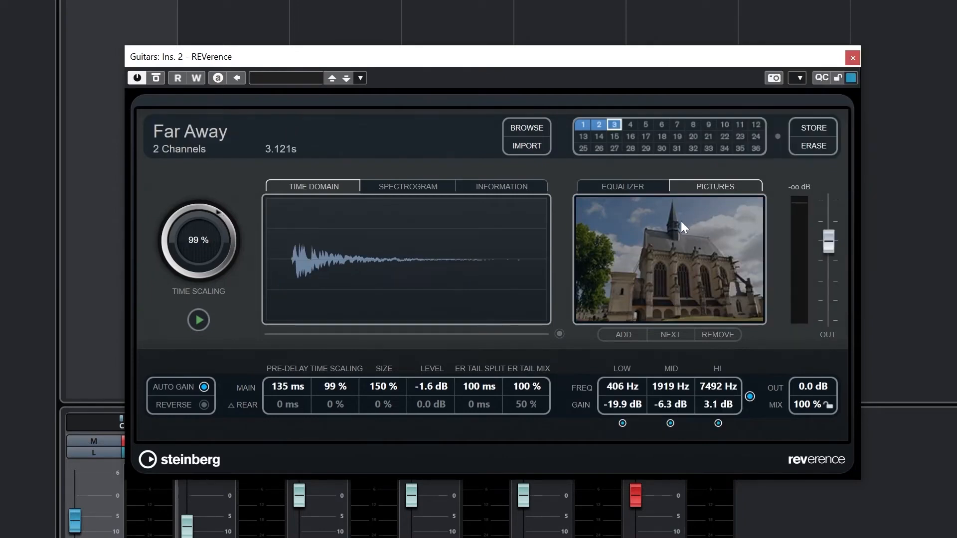
Set the output mix to 38 % and try a 20 ms pre-delay before lowering it to 0 ms
left_click_drag(286, 384, 281, 429)
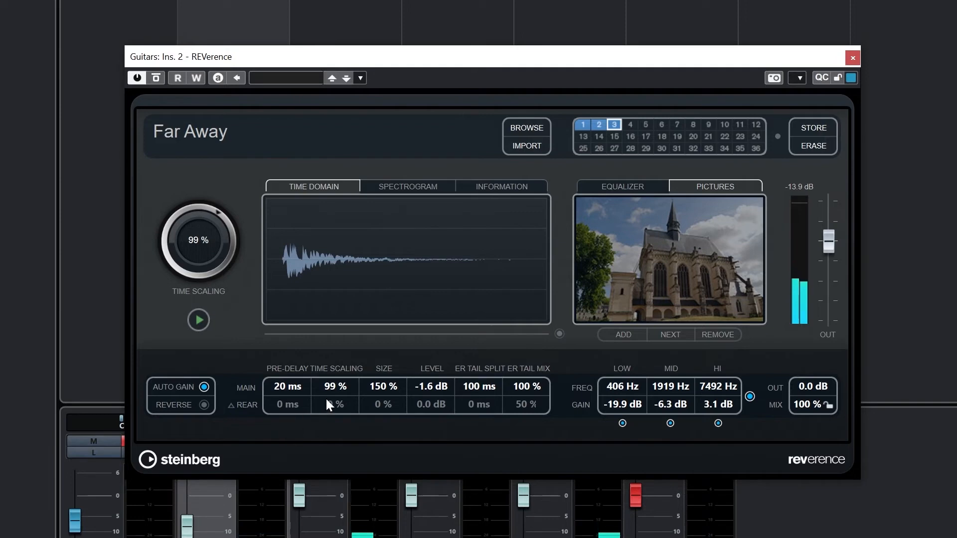
left_click_drag(819, 405, 766, 513)
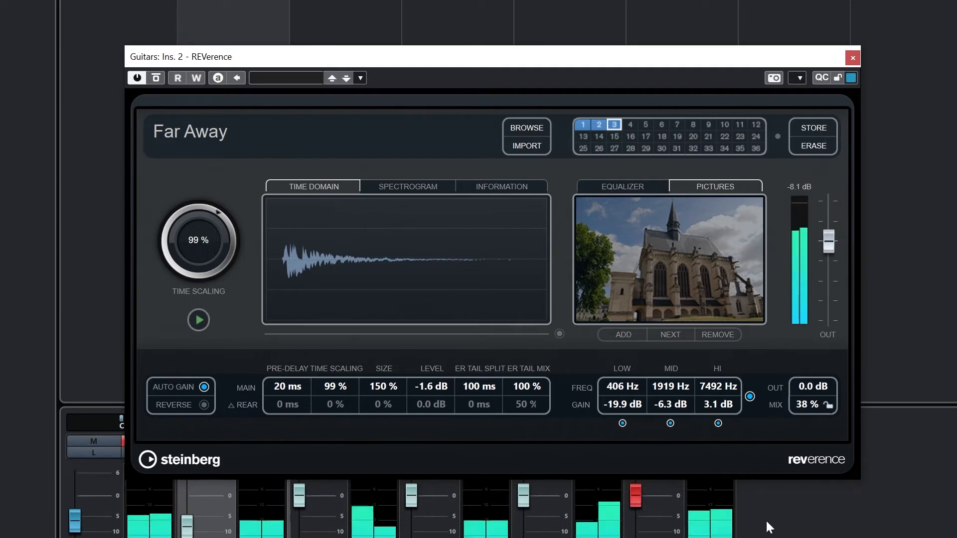
left_click_drag(289, 389, 151, 433)
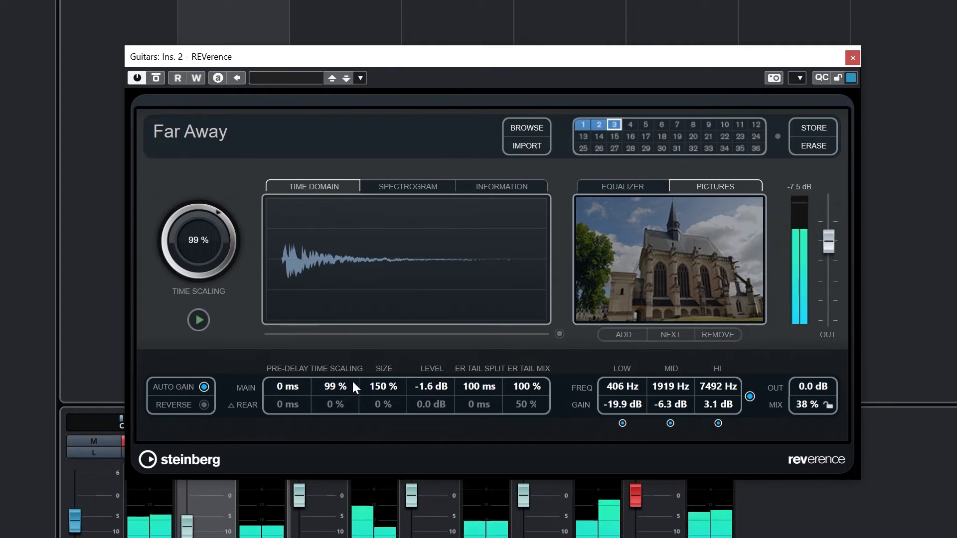
Try time scaling at 150 % and 56 %, reduce the size to 103 %, and set time scaling to 100 %
left_click_drag(353, 384, 355, 265)
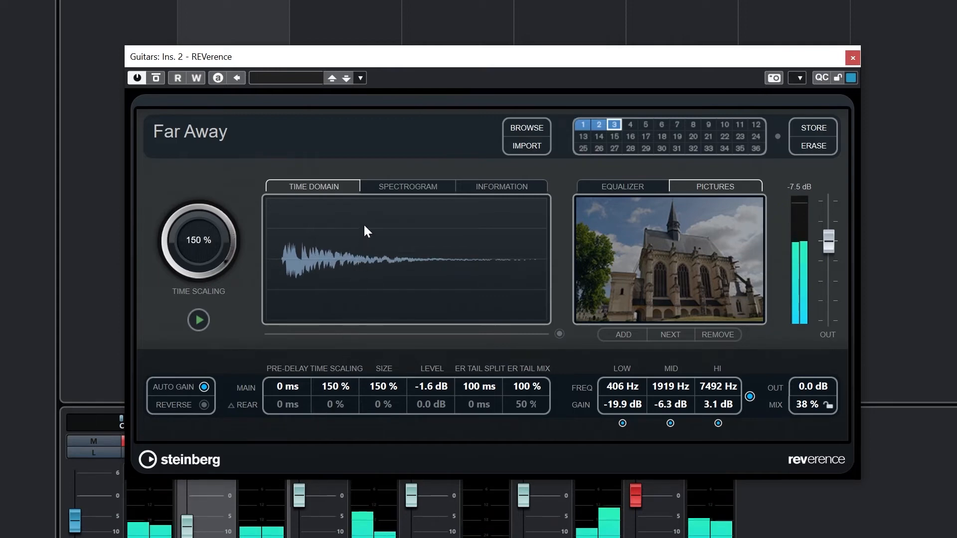
left_click_drag(364, 223, 337, 438)
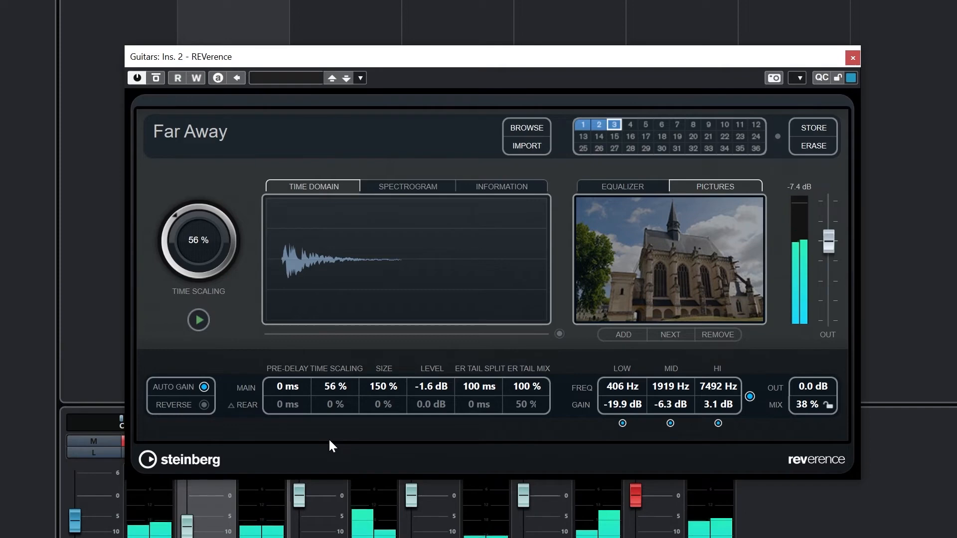
left_click_drag(387, 385, 386, 440)
left_click_drag(350, 393, 348, 292)
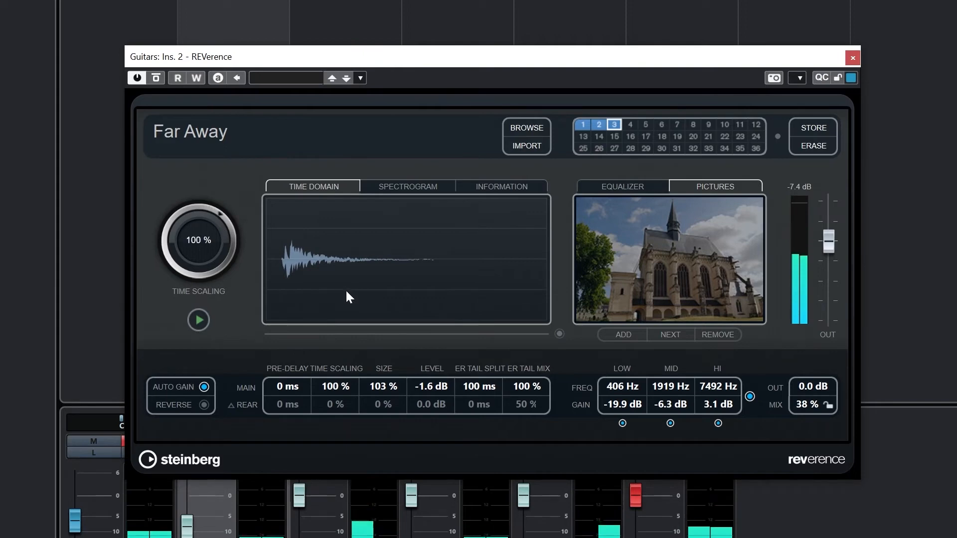
Set REVerence's main pre-delay to 75 ms, ER tail split to 77 ms and ER tail mix to 74 %
left_click_drag(392, 390, 393, 357)
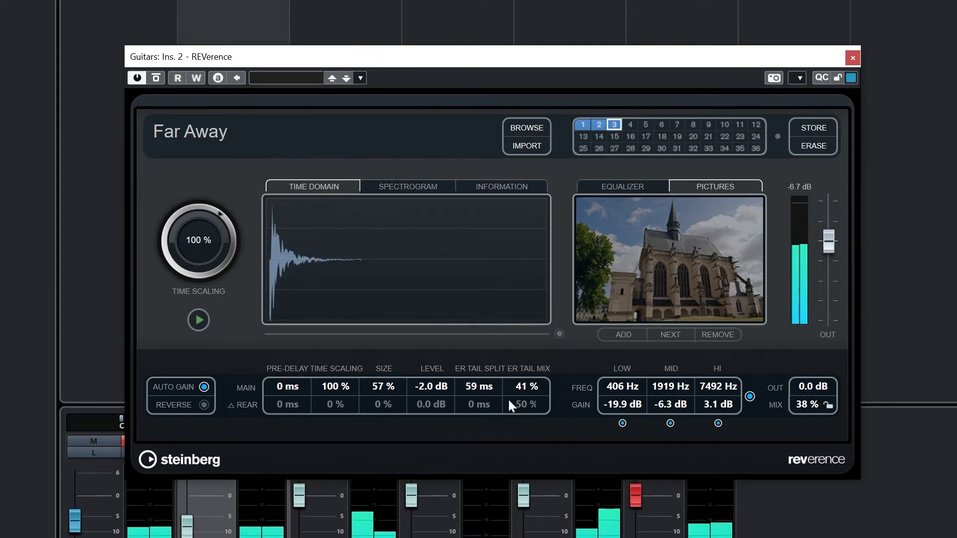
left_click_drag(287, 388, 292, 356)
left_click_drag(472, 387, 536, 305)
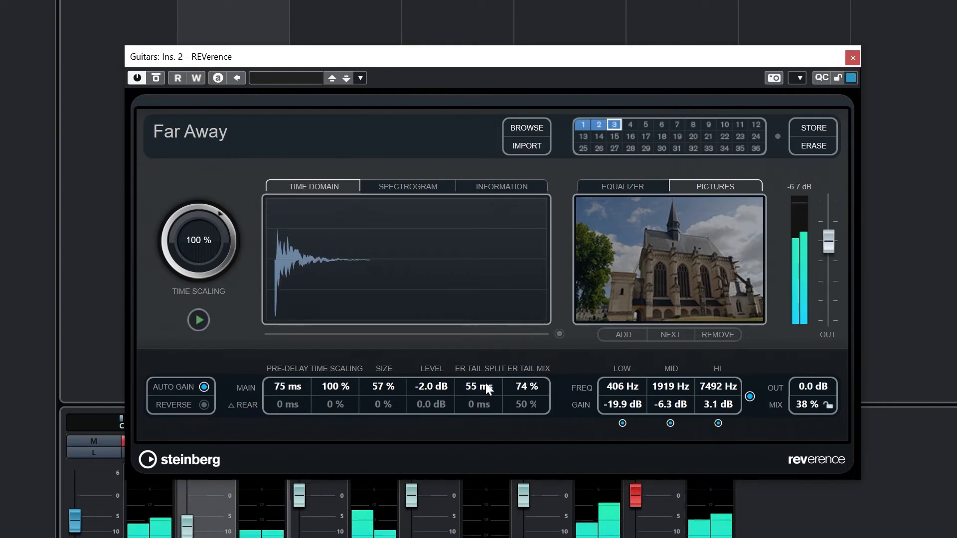
left_click_drag(479, 387, 503, 339)
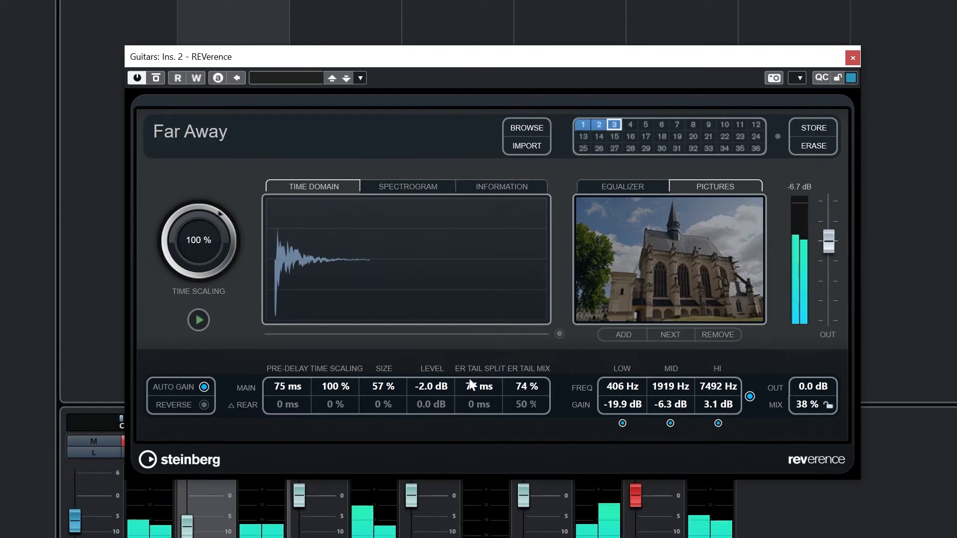
Set the main reverb size to 98 % and the time scaling to 117 %
left_click_drag(403, 393, 421, 306)
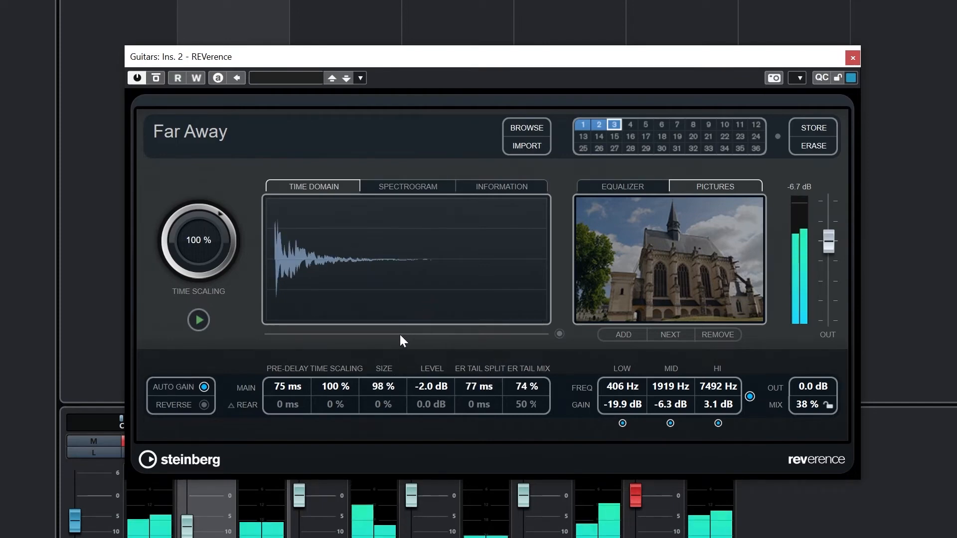
scroll(345, 385, "up", 1)
left_click_drag(345, 385, 357, 349)
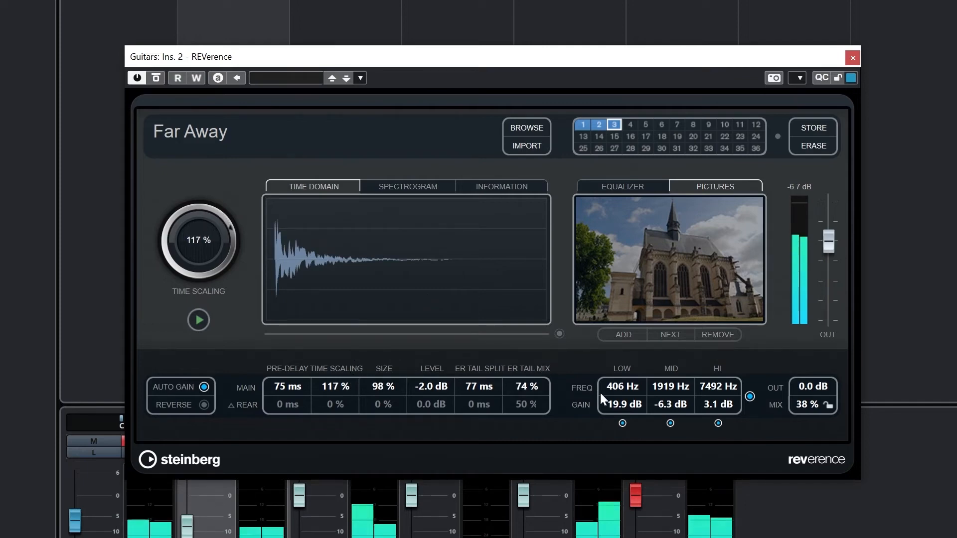
Raise the low EQ band's gain to -1.6 dB and switch the low band off
left_click_drag(619, 405, 630, 327)
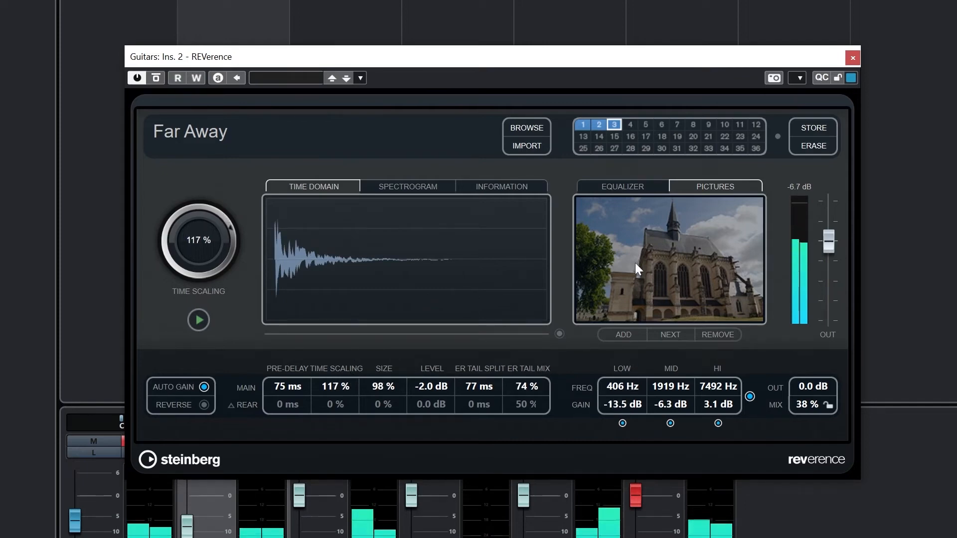
left_click_drag(636, 263, 646, 2)
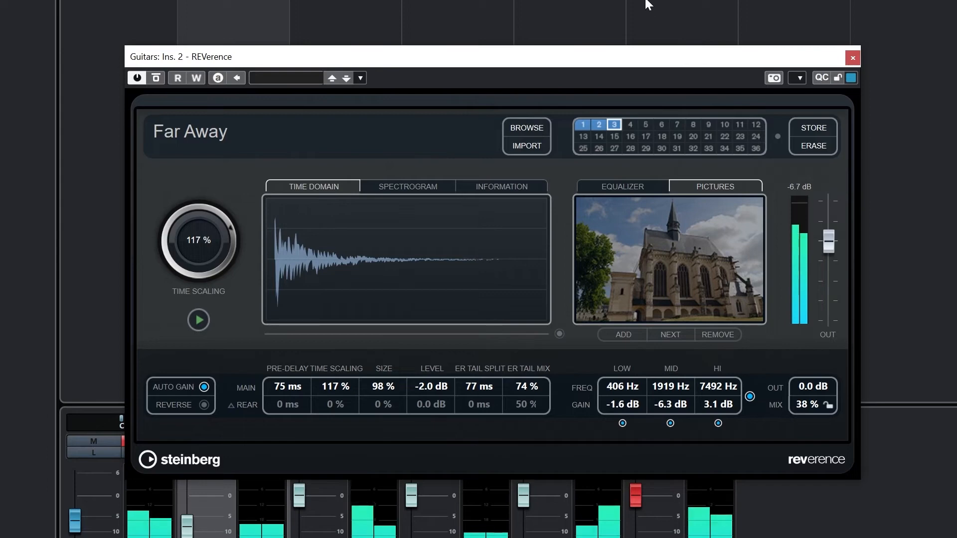
left_click(622, 423)
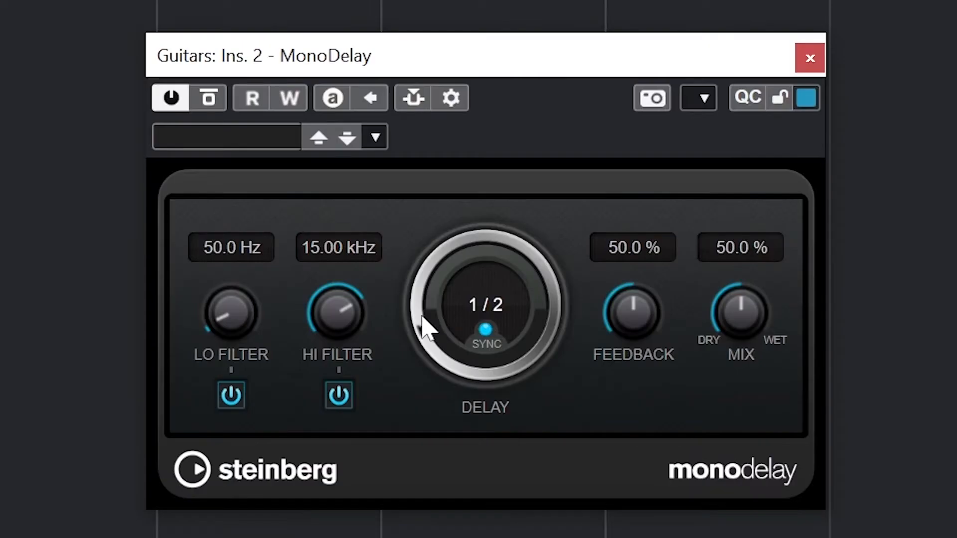
Set MonoDelay's tempo-synced delay time to 1/4 and lower its feedback to 17.5 %
left_click_drag(421, 325, 422, 281)
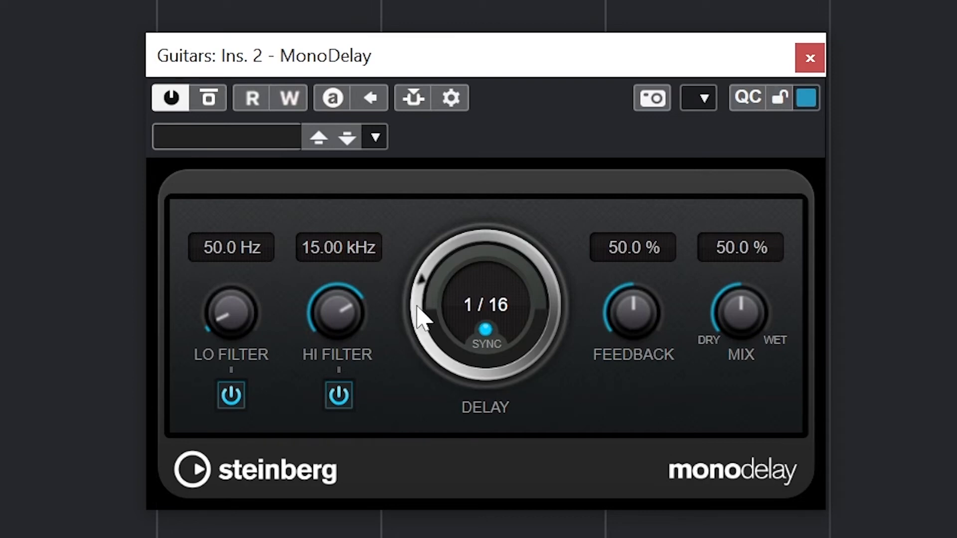
left_click_drag(418, 300, 415, 342)
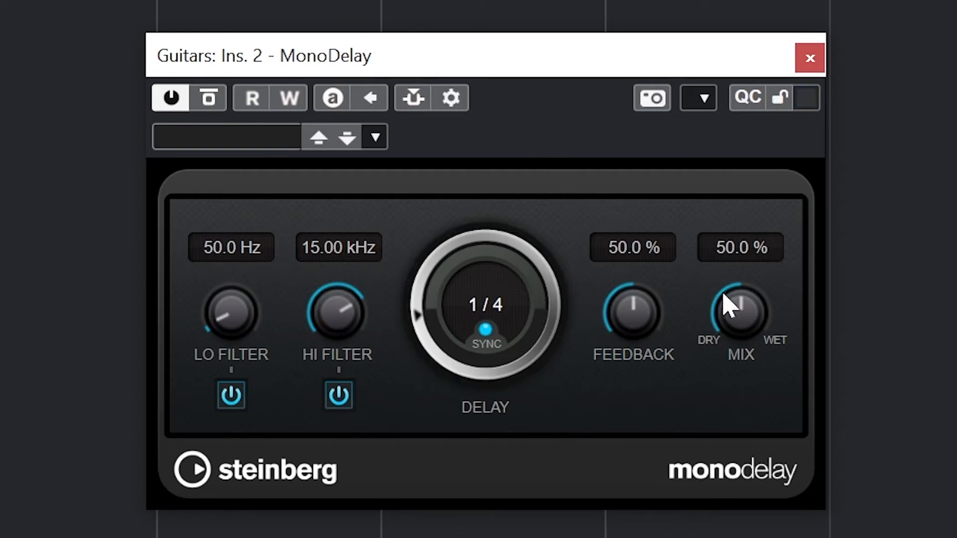
left_click_drag(617, 325, 623, 379)
left_click_drag(623, 320, 617, 364)
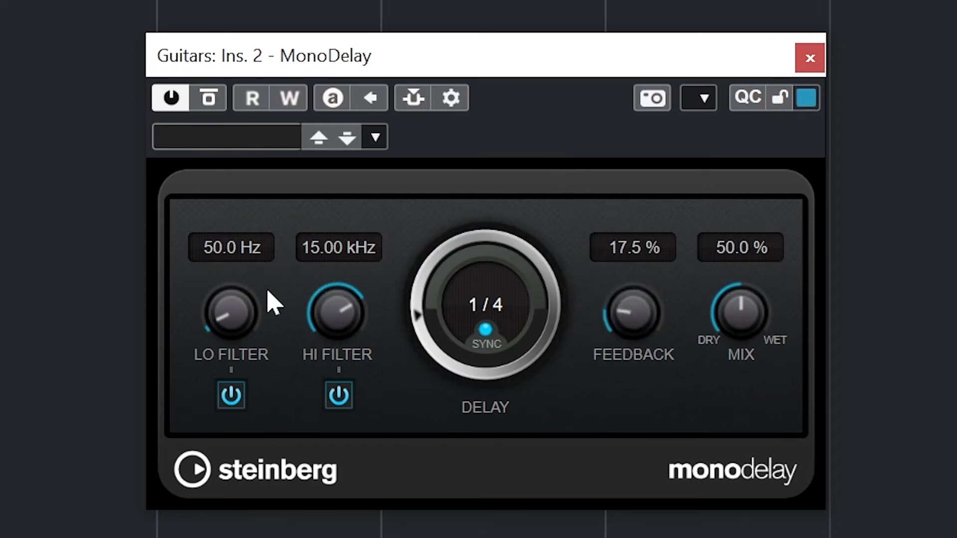
Switch off MonoDelay's lo and hi filters, and reduce the mix to 17.5 % and the feedback to 0 %
left_click(232, 395)
left_click(339, 395)
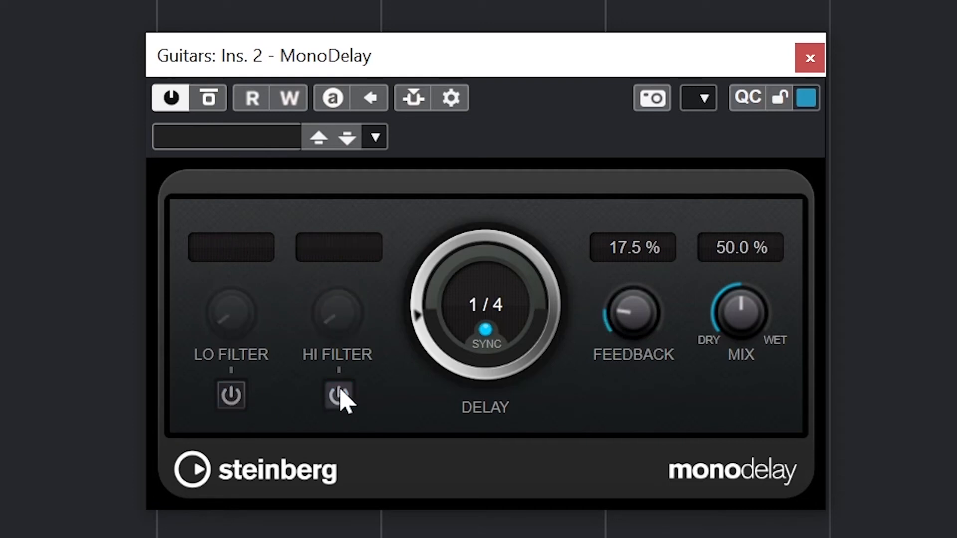
left_click_drag(730, 316, 719, 351)
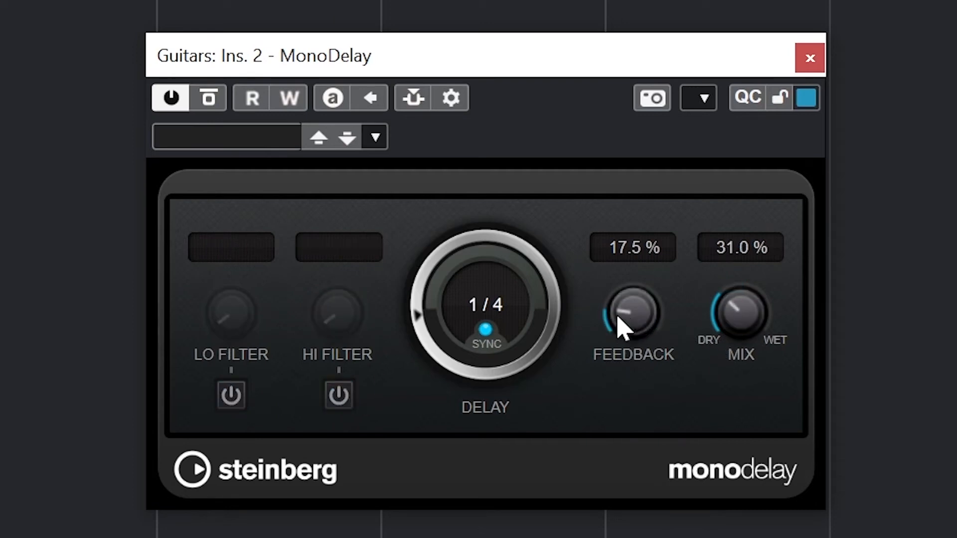
mouse_move(728, 324)
left_mouse_down()
mouse_move(720, 340)
mouse_move(725, 324)
left_mouse_up()
left_click_drag(607, 319, 639, 363)
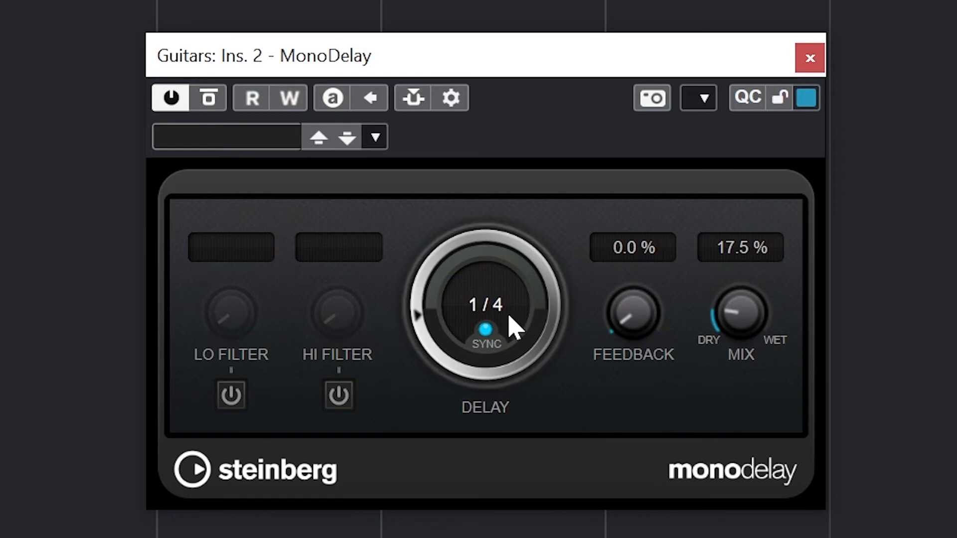
Try an unsynced MonoDelay time in milliseconds and return to tempo sync
left_click(485, 330)
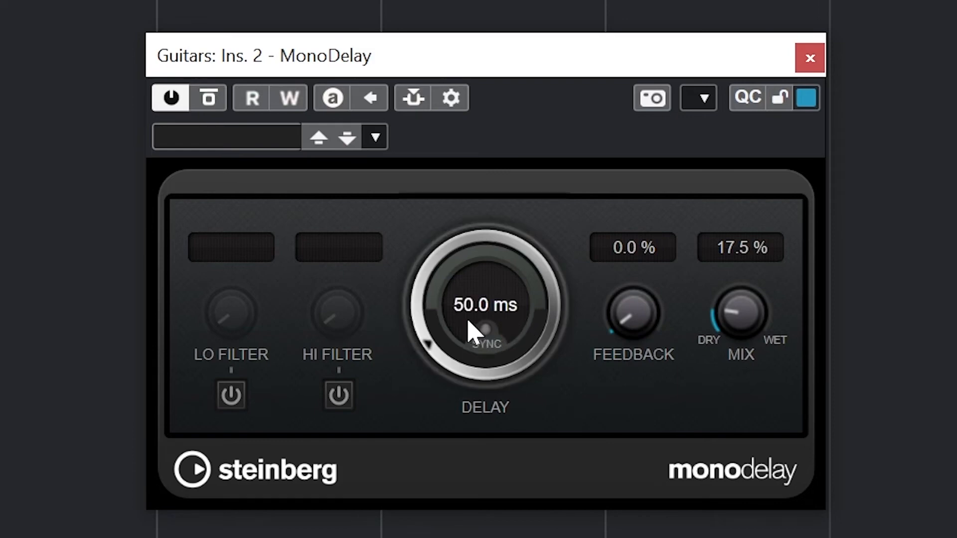
left_click_drag(464, 321, 463, 293)
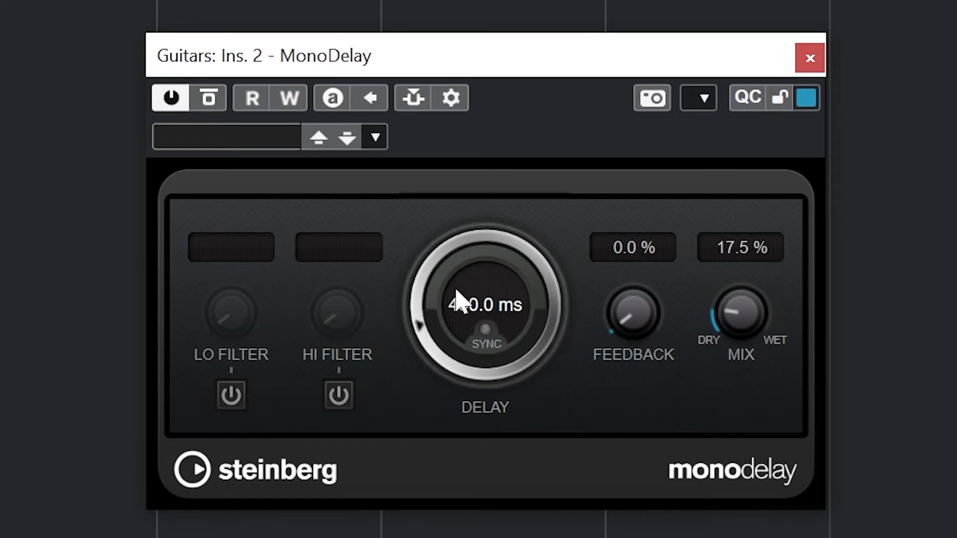
mouse_move(417, 319)
left_mouse_down()
mouse_move(429, 288)
mouse_move(421, 320)
left_mouse_up()
left_click(486, 331)
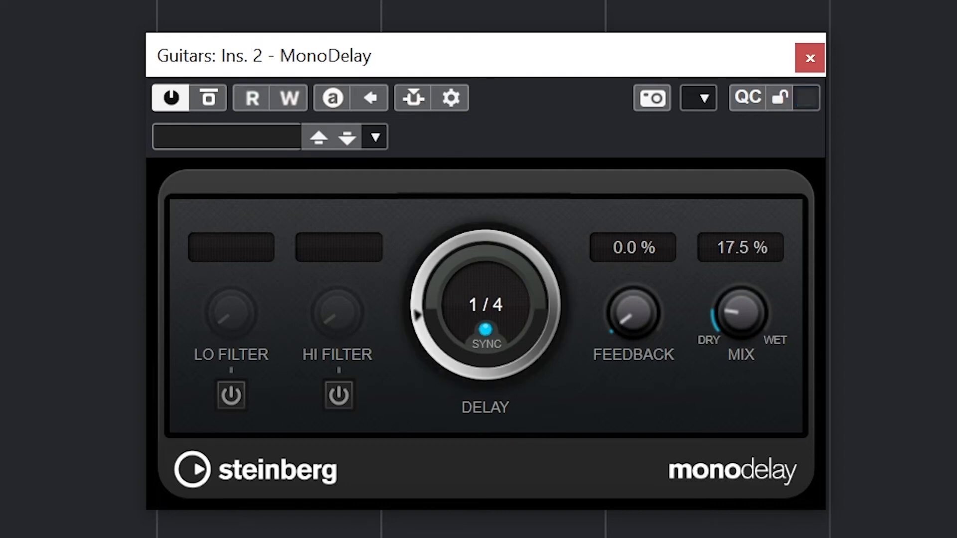
Switch MonoDelay's lo and hi filters back on, raise the lo filter past 400 Hz and set the mix to 100 %
left_click(232, 396)
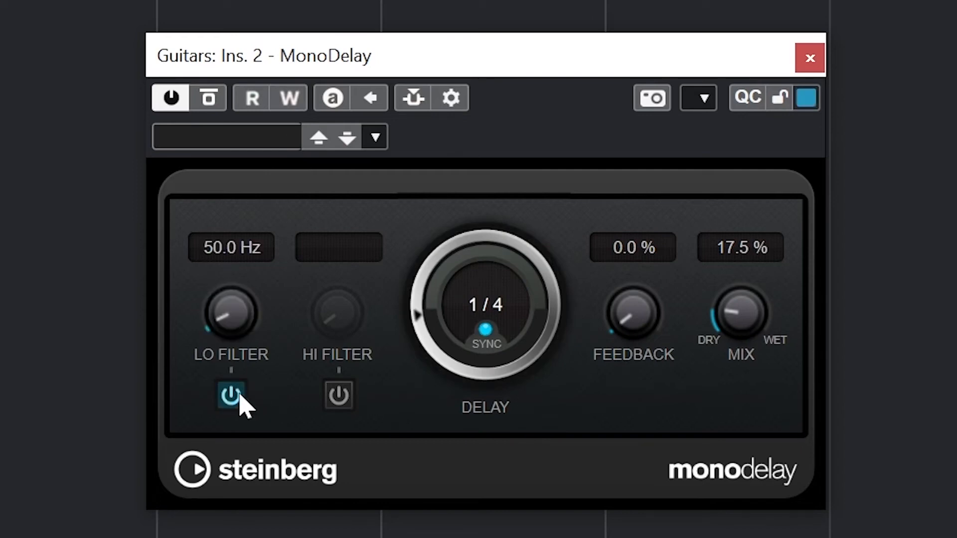
left_click(335, 398)
left_click_drag(241, 335, 233, 244)
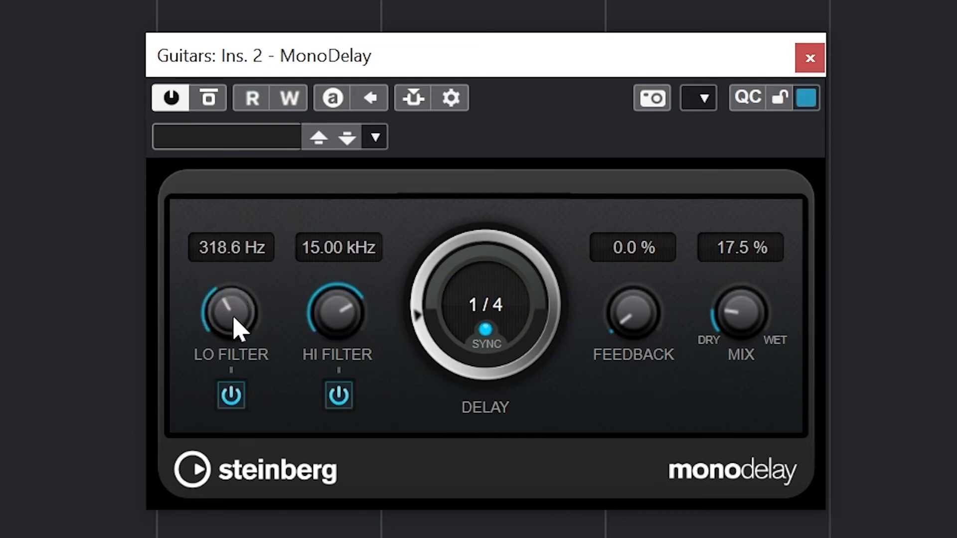
left_click_drag(231, 314, 235, 306)
left_click_drag(227, 326, 233, 307)
left_click_drag(701, 349, 423, 207)
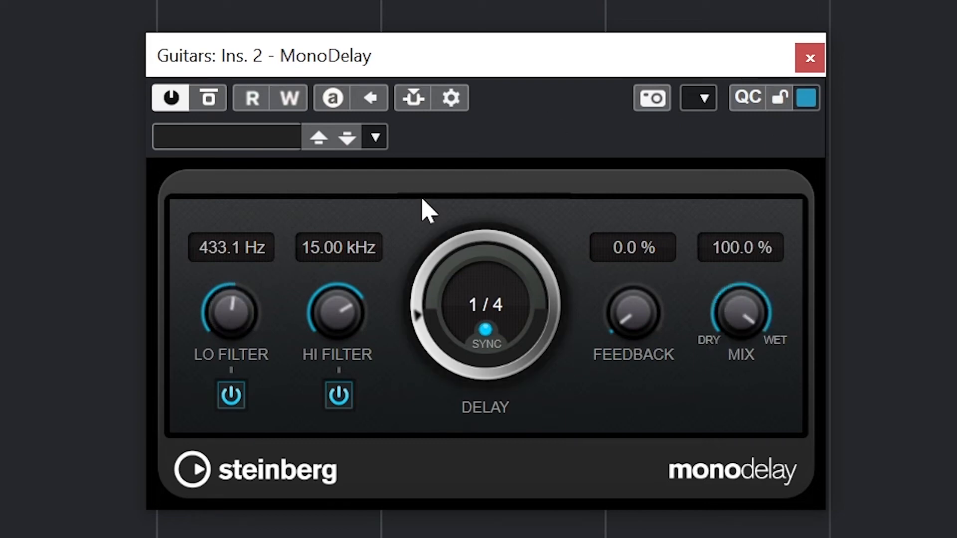
left_click_drag(229, 316, 244, 288)
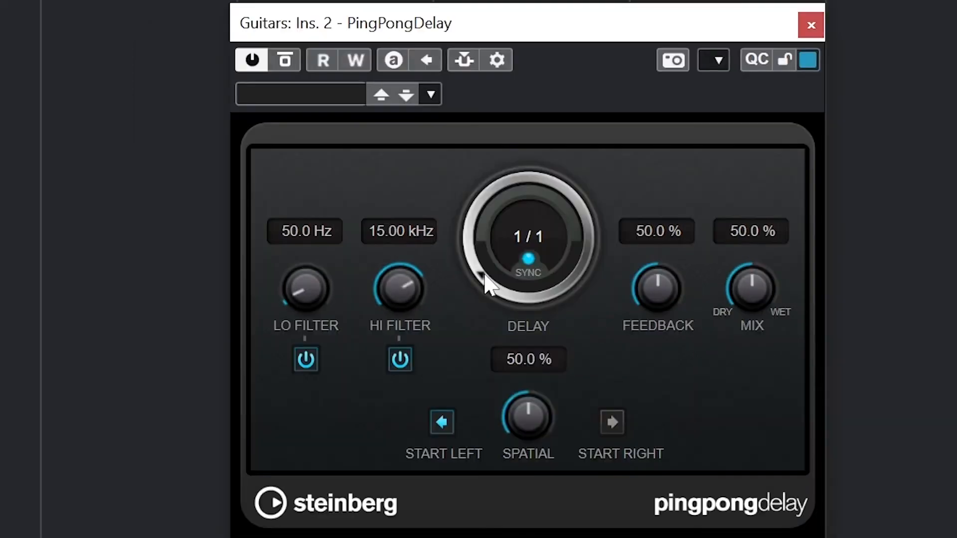
Set PingPongDelay to a 1/4 delay time with 13 % feedback and a 25.5 % mix
left_click_drag(484, 276, 481, 238)
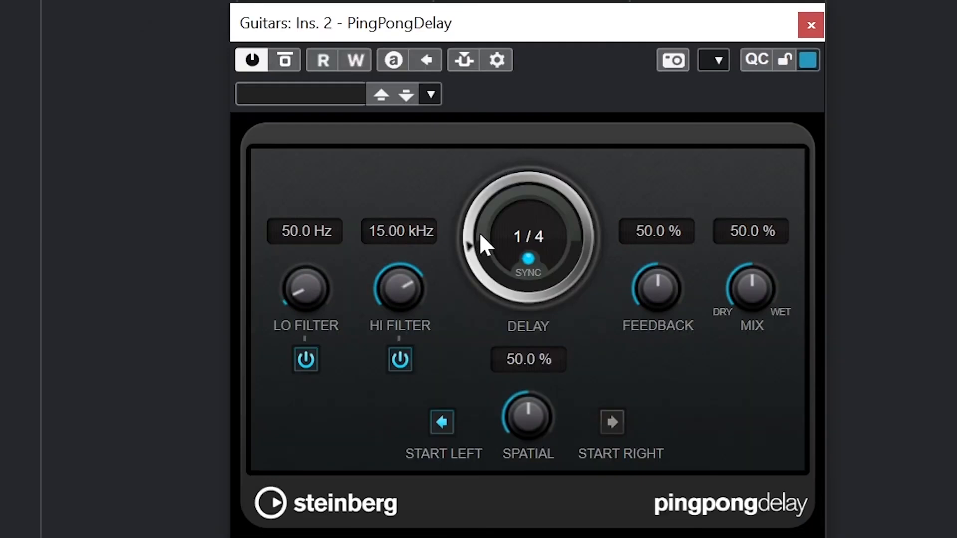
left_click_drag(656, 292, 654, 408)
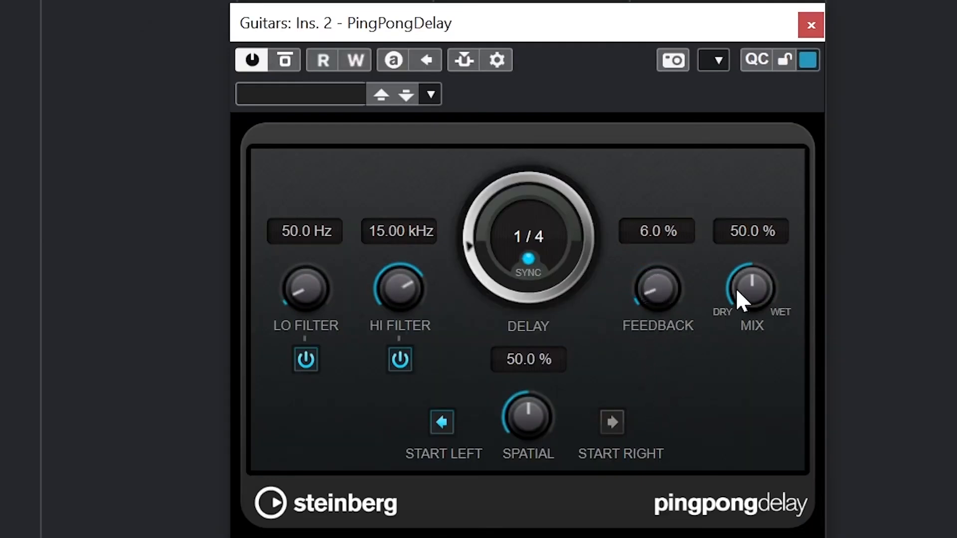
left_click_drag(737, 291, 709, 368)
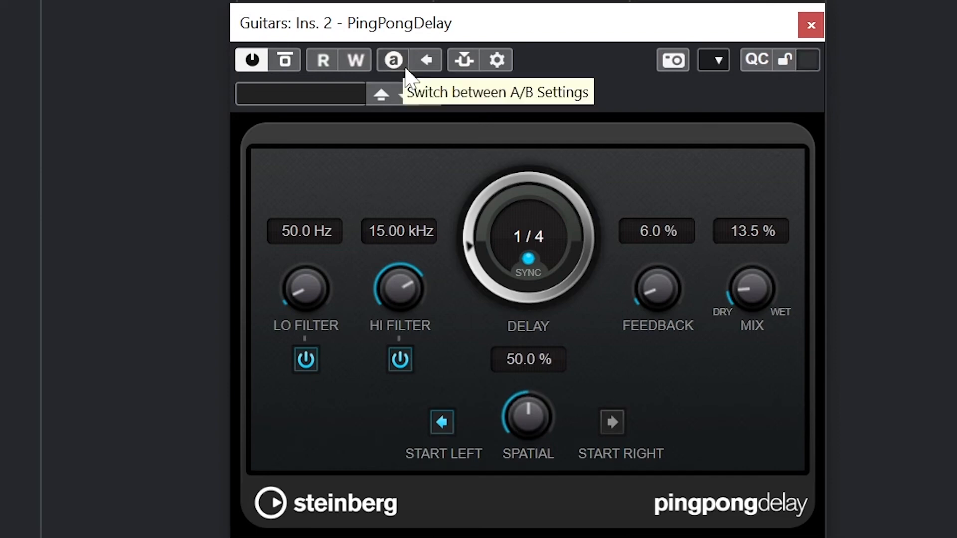
left_click_drag(733, 293, 752, 271)
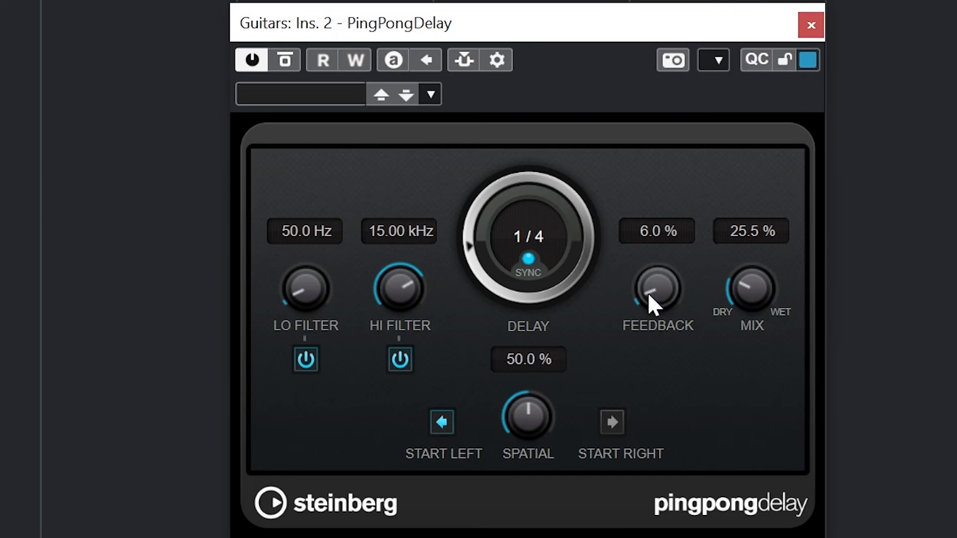
left_click_drag(649, 293, 655, 283)
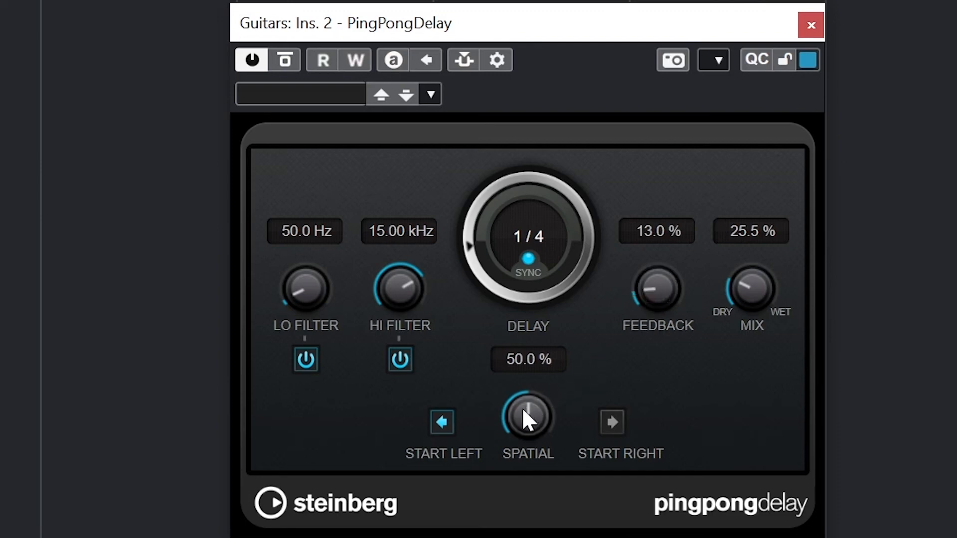
Widen PingPongDelay's spatial amount to 91 % and make the repeats start on the right side
left_click_drag(519, 411, 557, 349)
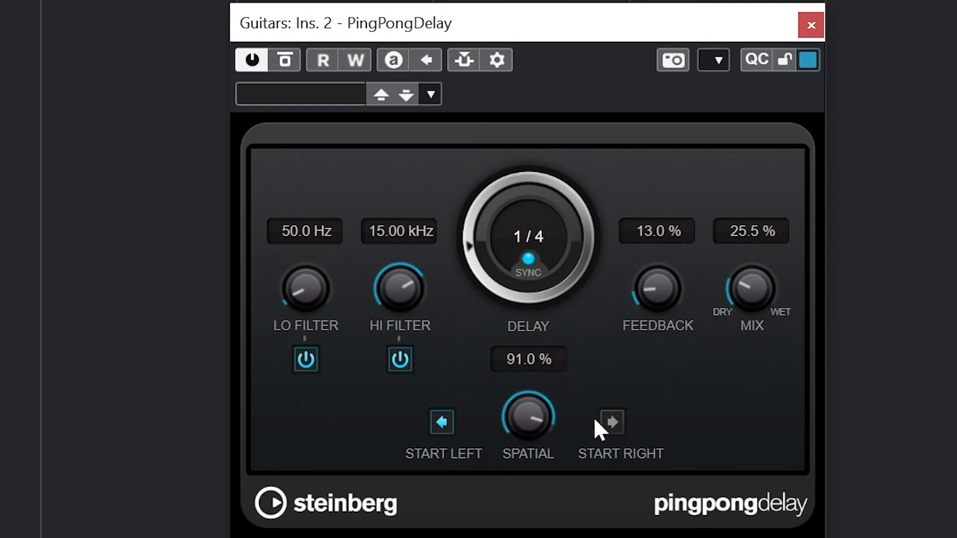
left_click(607, 421)
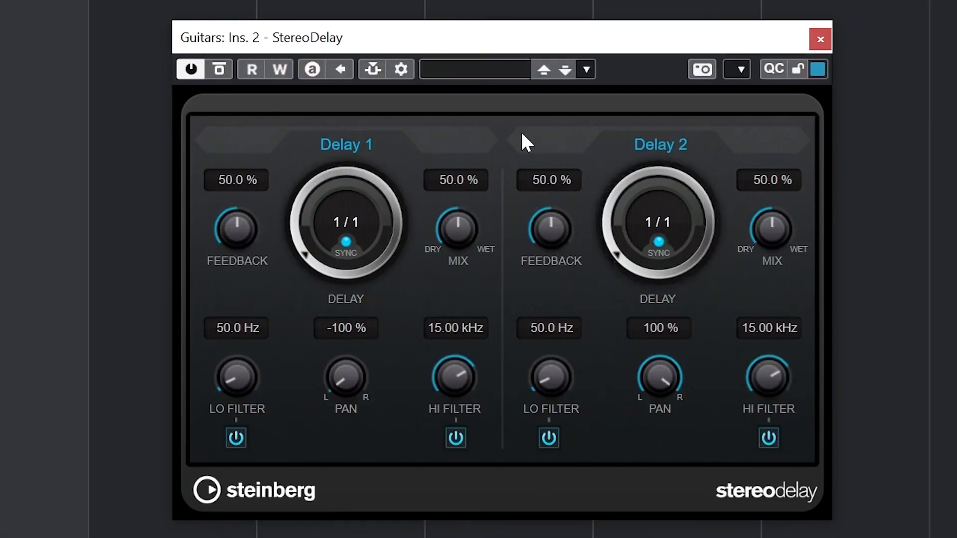
Set StereoDelay's Delay 1 time to 1/4 and Delay 2 time to 1/2, and lower Delay 2's feedback
left_click_drag(306, 251, 302, 226)
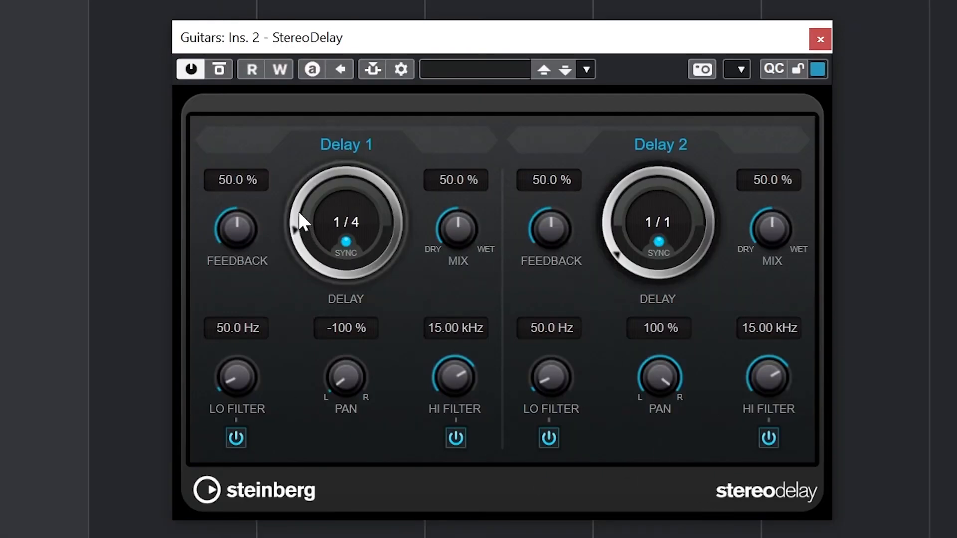
left_click_drag(630, 267, 619, 234)
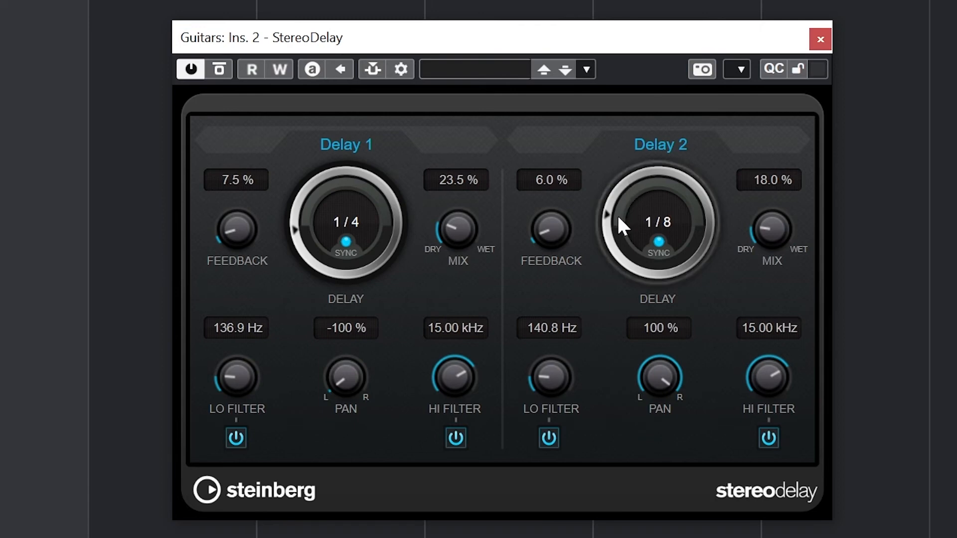
mouse_move(614, 238)
left_mouse_down()
mouse_move(616, 218)
mouse_move(600, 251)
left_mouse_up()
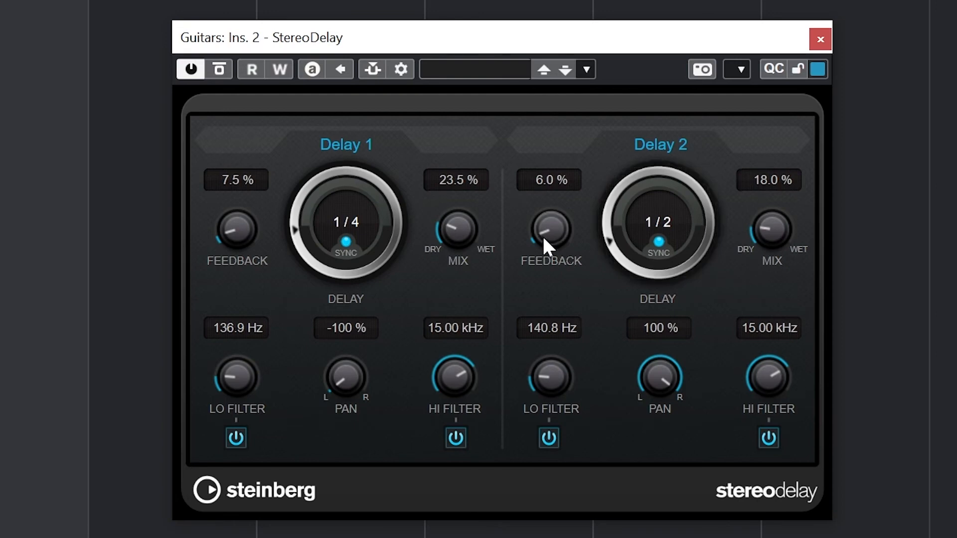
left_click_drag(543, 236, 537, 253)
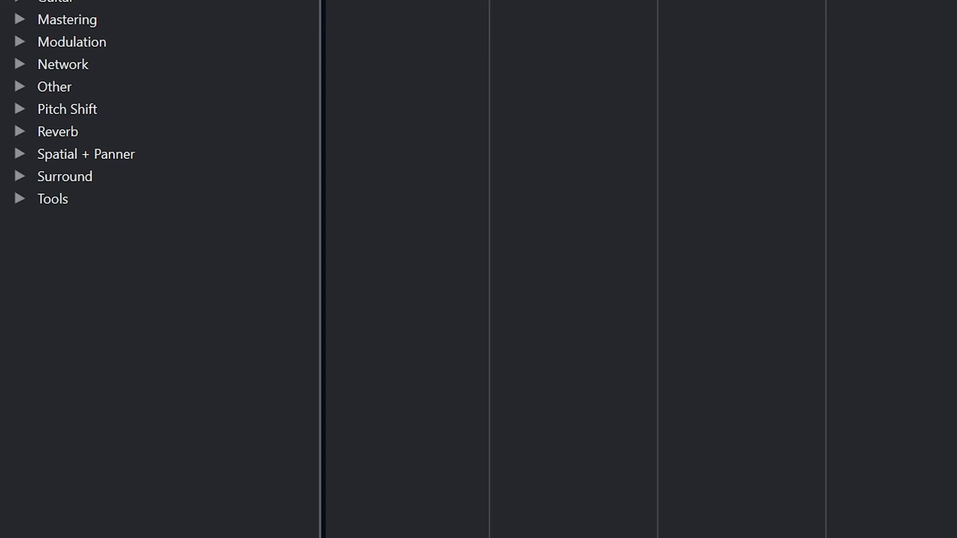
Expand the Modulation effects category, and set the Chorus insert's delay to 14.2 ms and width to 31 %
left_click(21, 39)
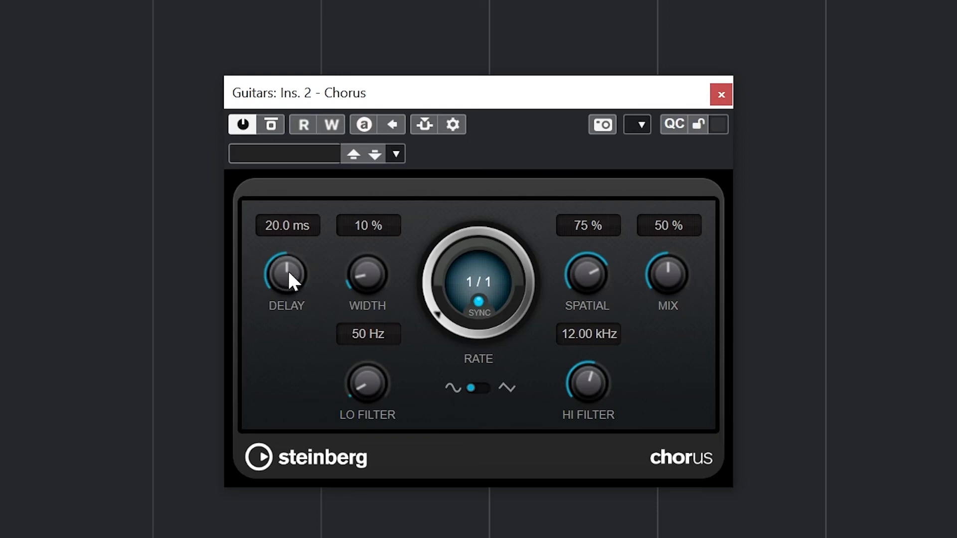
left_click_drag(289, 272, 330, 220)
left_click_drag(330, 222, 288, 345)
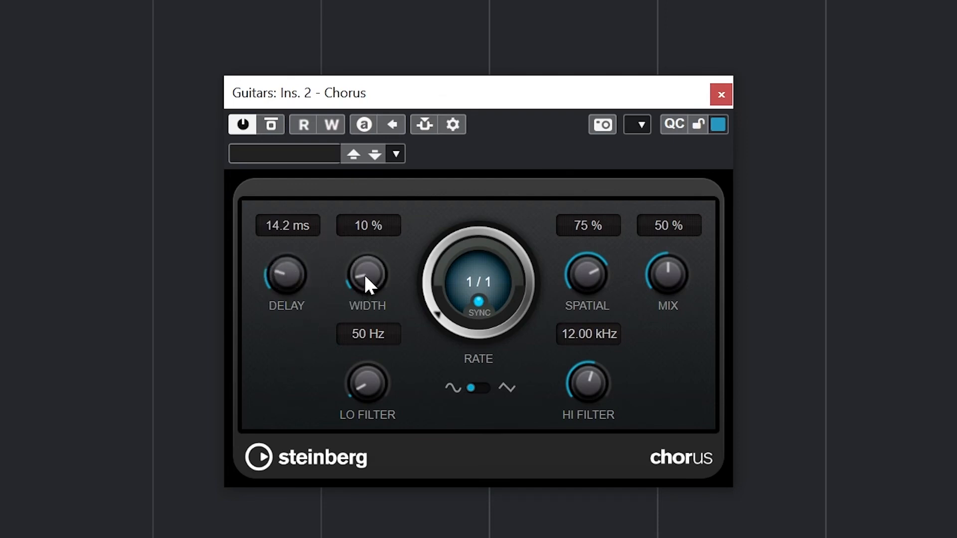
left_click_drag(366, 277, 369, 254)
left_click_drag(372, 240, 370, 232)
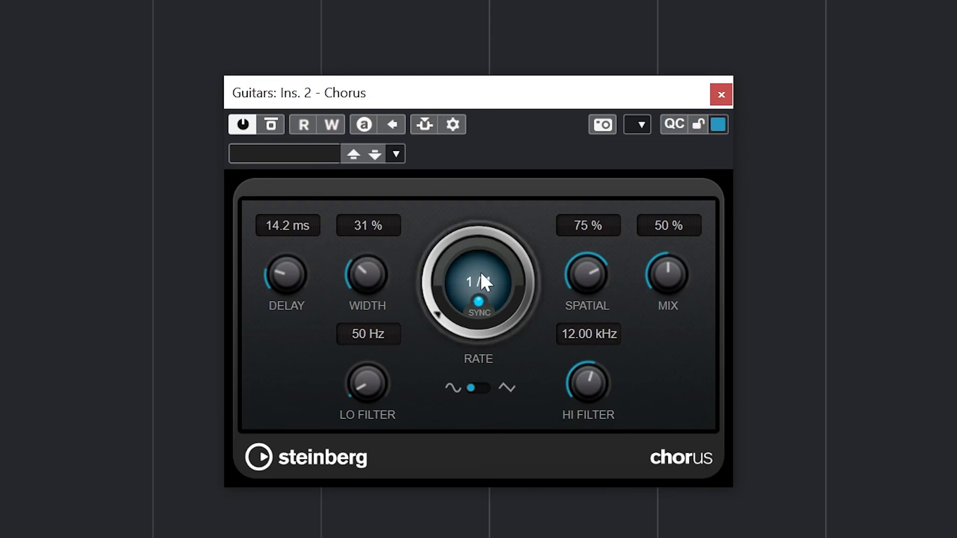
Set the Chorus spatial amount to 100 %, the mix to 49 % and the low filter to 154 Hz
left_click_drag(578, 288, 568, 421)
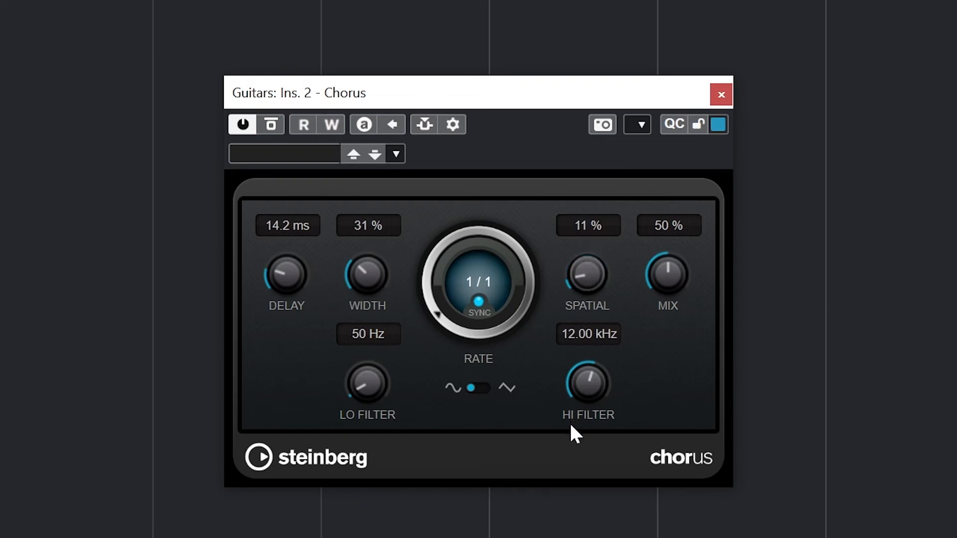
left_click_drag(571, 425, 584, 215)
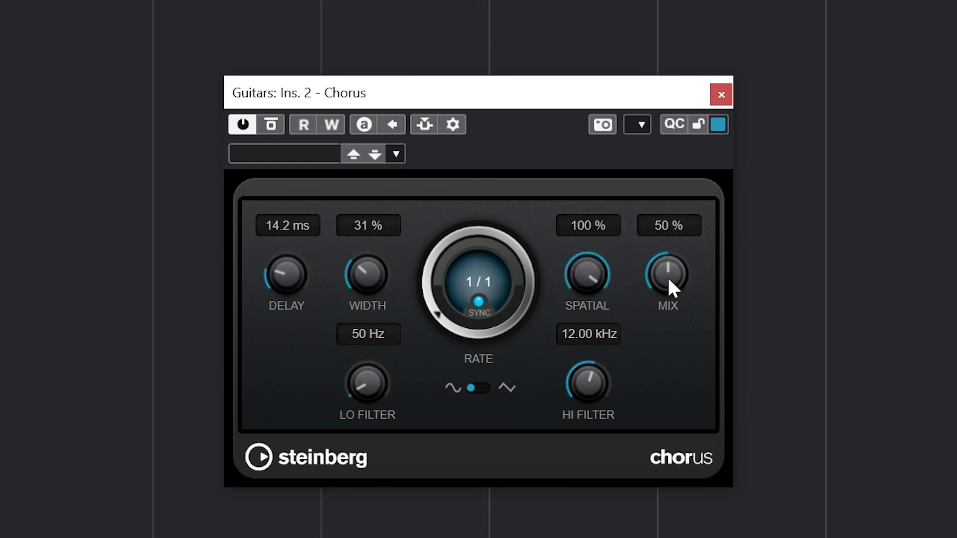
left_click_drag(666, 274, 679, 162)
left_click_drag(679, 150, 677, 291)
mouse_move(374, 393)
left_mouse_down()
mouse_move(386, 363)
mouse_move(380, 375)
left_mouse_up()
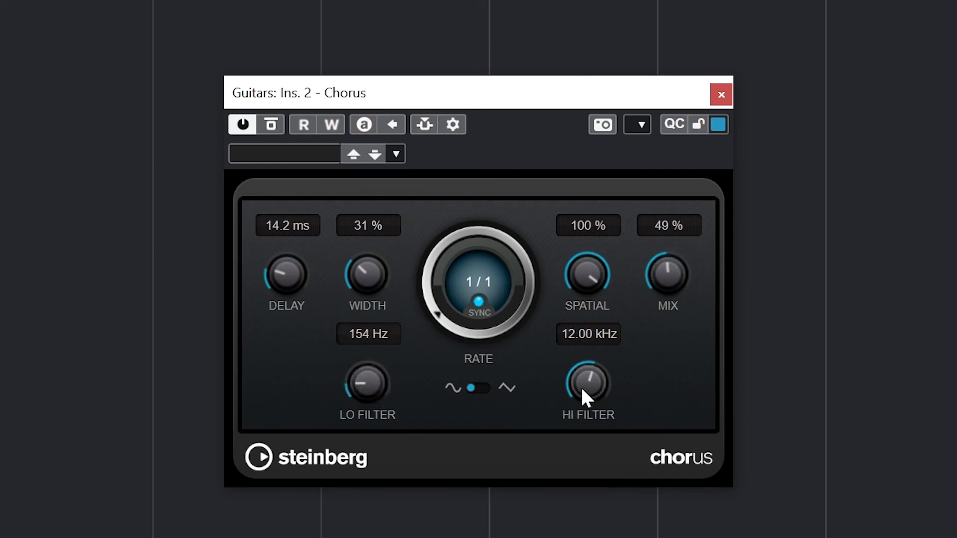
Set the Chorus rate to 1/4, reduce its width to 17 %, and shorten its delay
left_click_drag(447, 305, 456, 282)
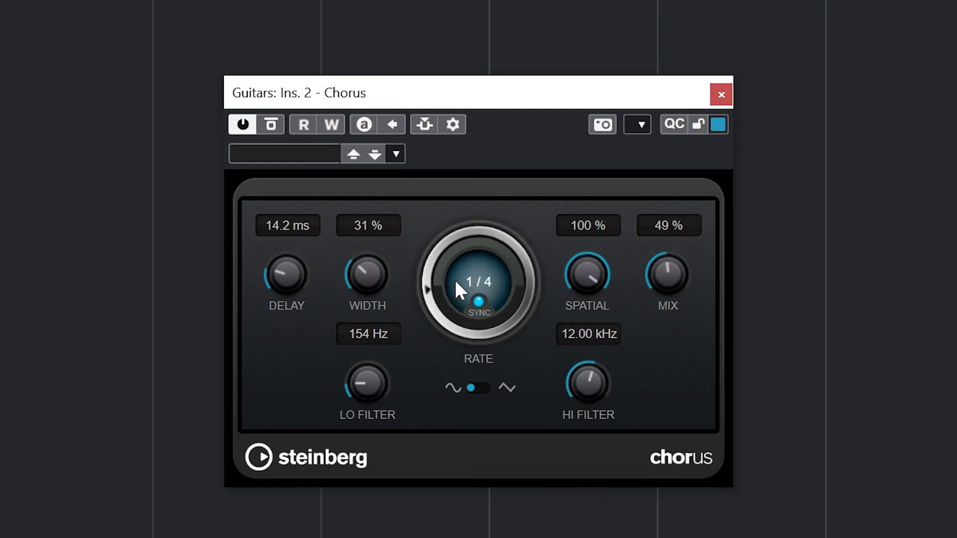
left_click_drag(348, 272, 355, 302)
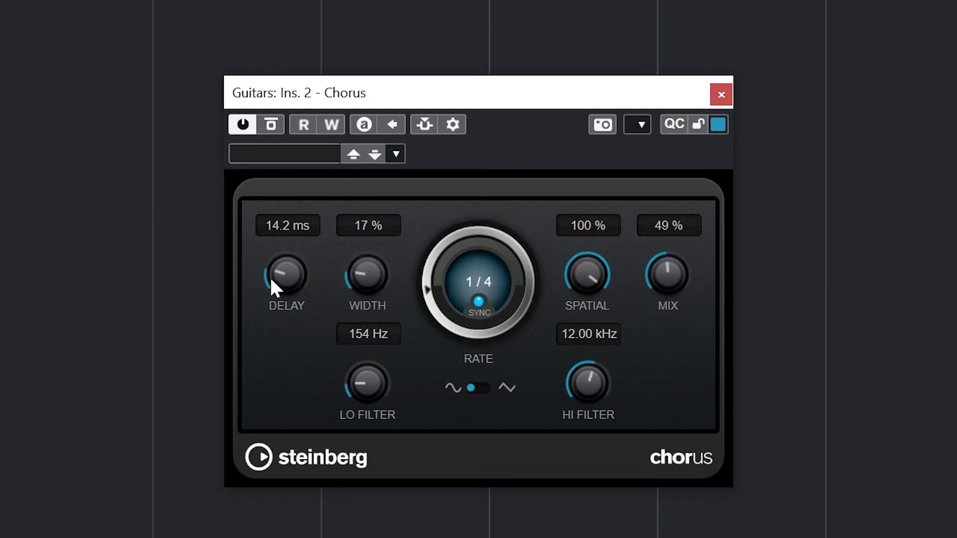
left_click_drag(271, 278, 282, 297)
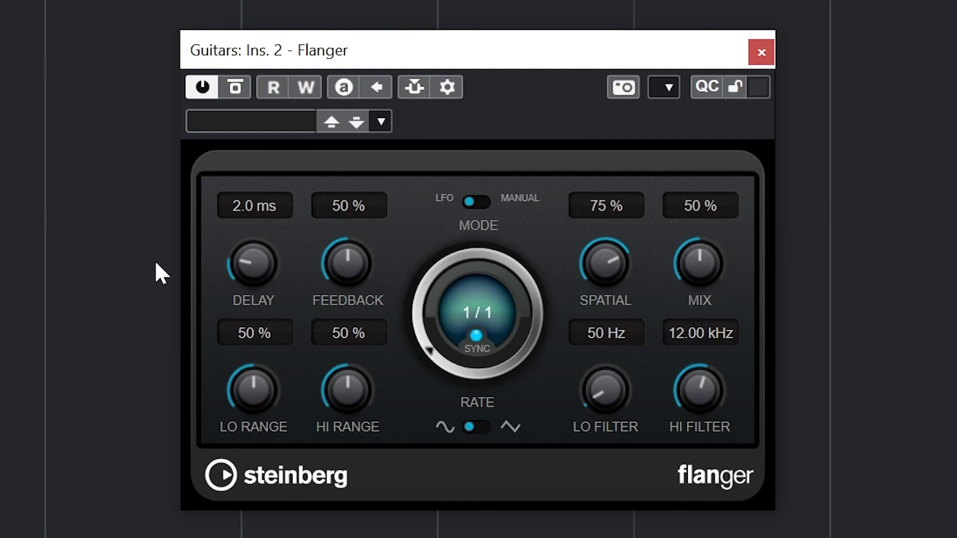
Set the Flanger's delay to 4.1 ms and its feedback to 61 %
left_click_drag(251, 277, 280, 316)
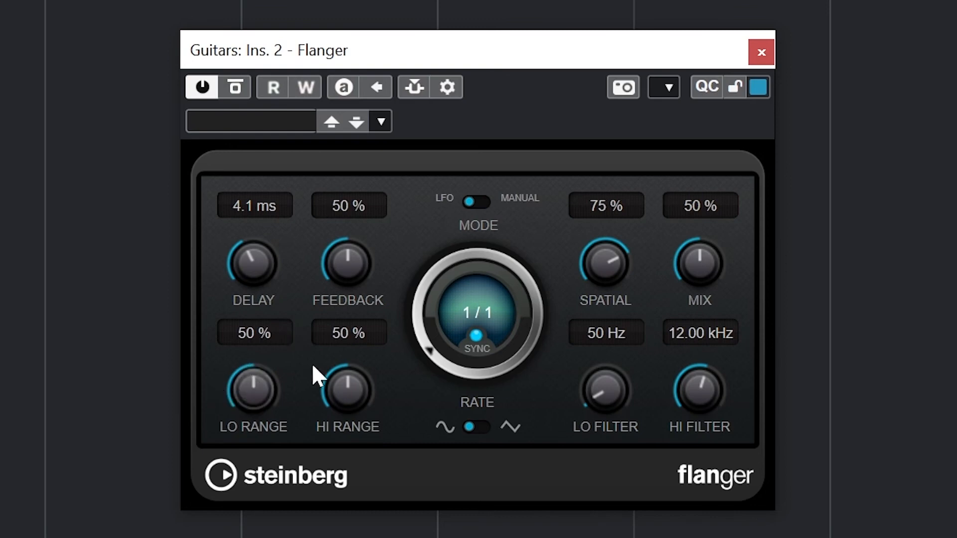
left_click_drag(331, 278, 356, 223)
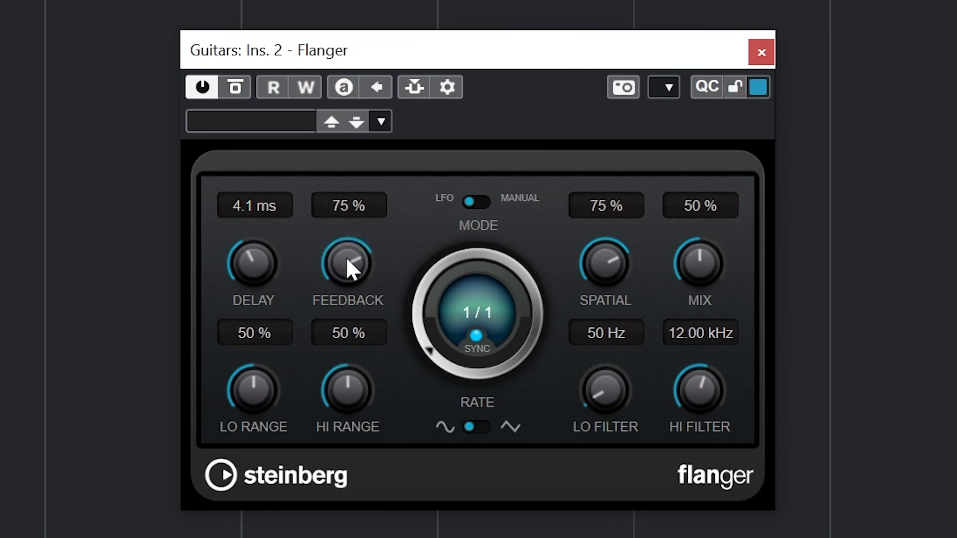
scroll(349, 267, "down", 3)
Sweep the Flanger's spatial and mix amounts, leaving spatial at 100 % and mix at 50 %
left_click_drag(597, 265, 586, 372)
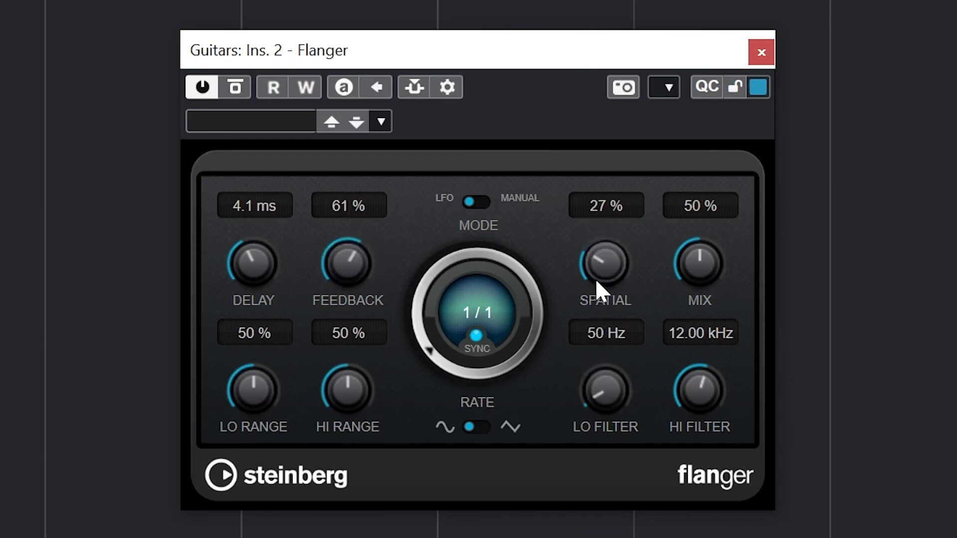
left_click_drag(595, 278, 599, 92)
left_click_drag(714, 265, 752, 41)
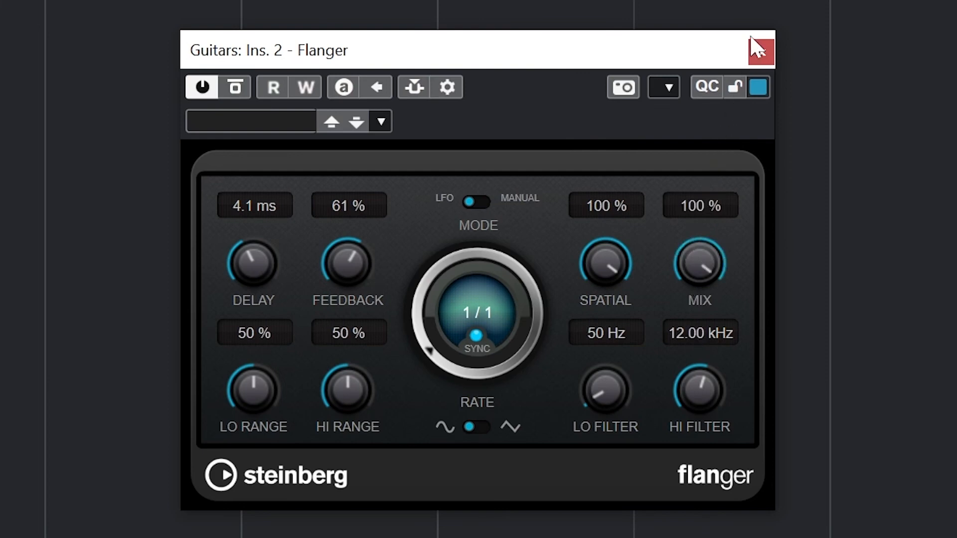
left_click_drag(698, 257, 672, 365)
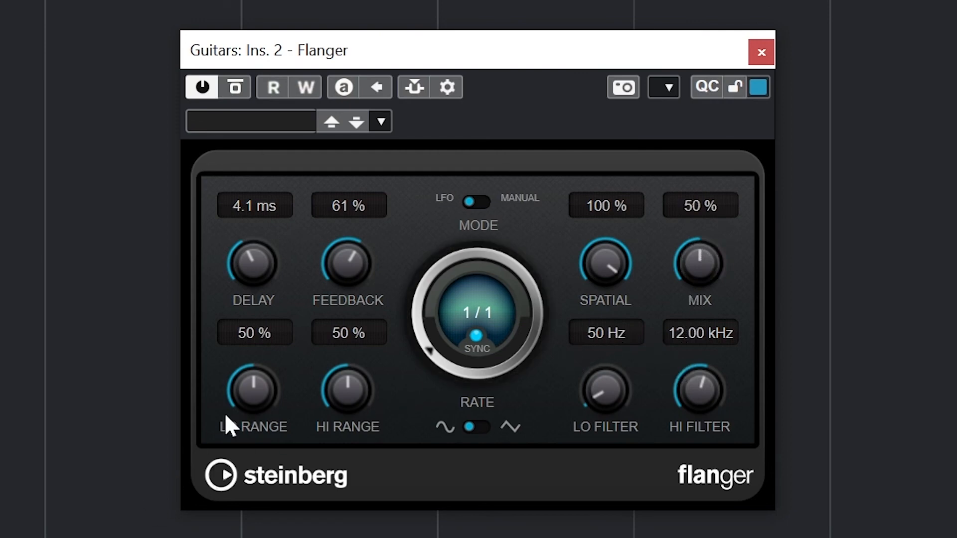
Set both the low range and the high range of the Flanger's sweep to 85 %
left_click_drag(252, 373, 245, 426)
left_click_drag(327, 394, 345, 337)
left_click_drag(265, 369, 290, 247)
left_click_drag(359, 391, 364, 381)
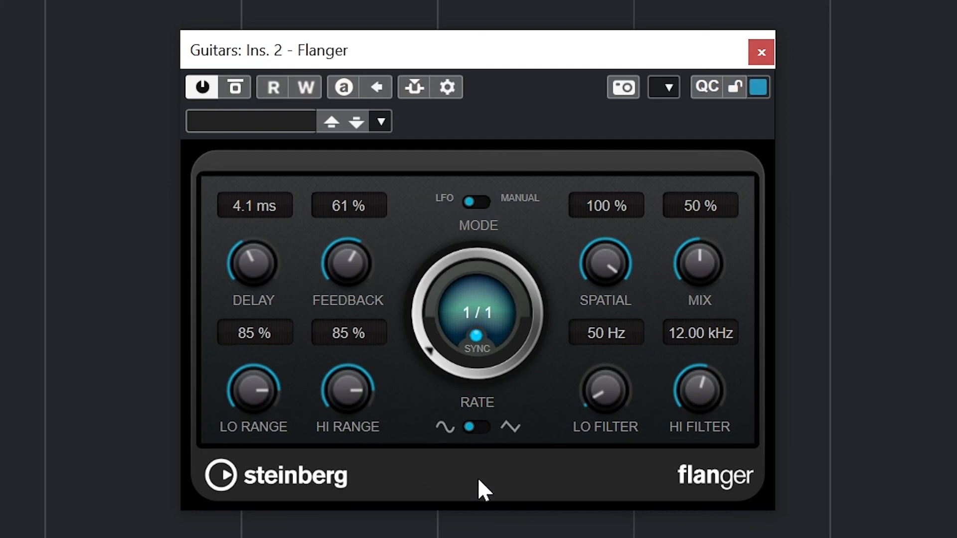
Switch the Flanger's modulation waveform to triangle, and raise its low and high filter frequencies
left_click(474, 425)
left_click_drag(601, 396, 603, 361)
left_click_drag(694, 384, 705, 358)
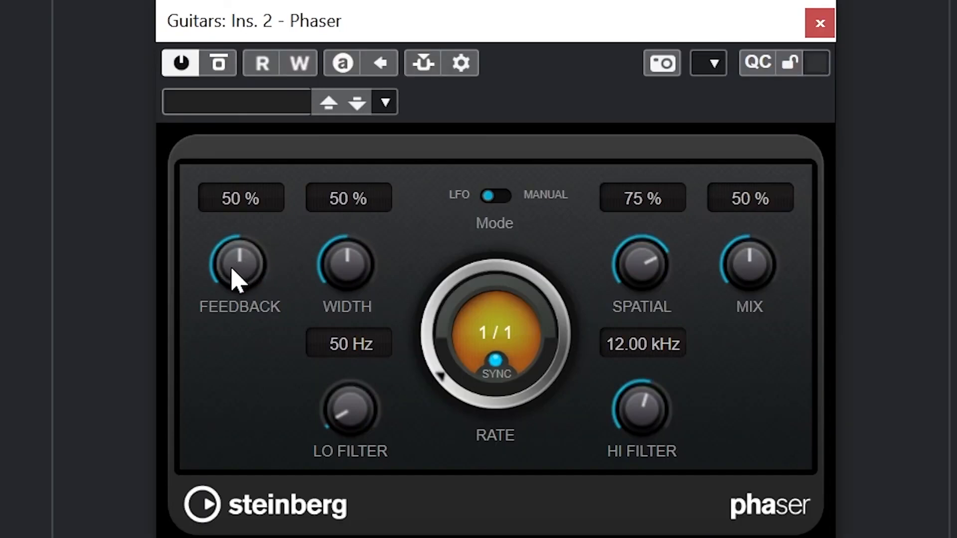
Set the Phaser's feedback to 76 %, its width to 81 % and its synced rate to 1/2
left_click_drag(239, 284, 235, 349)
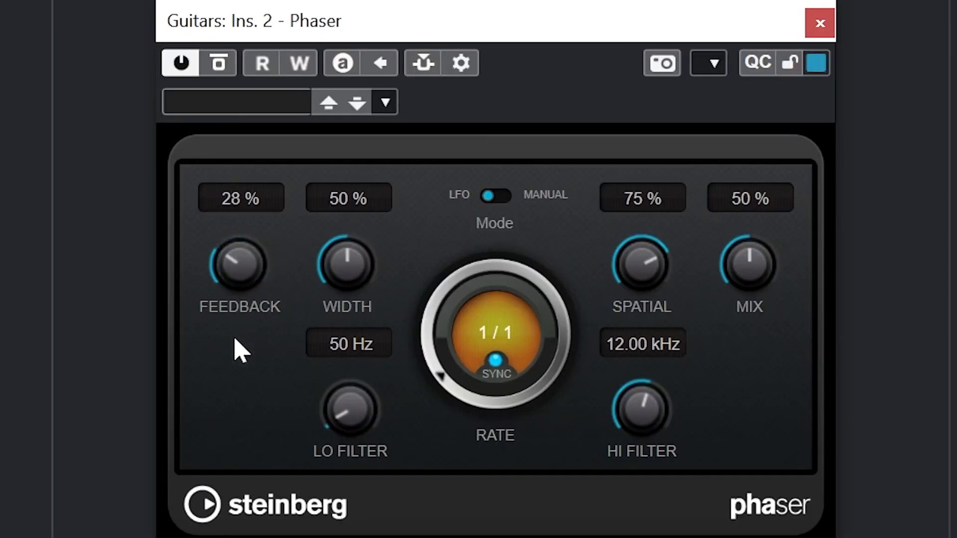
left_click_drag(244, 278, 246, 175)
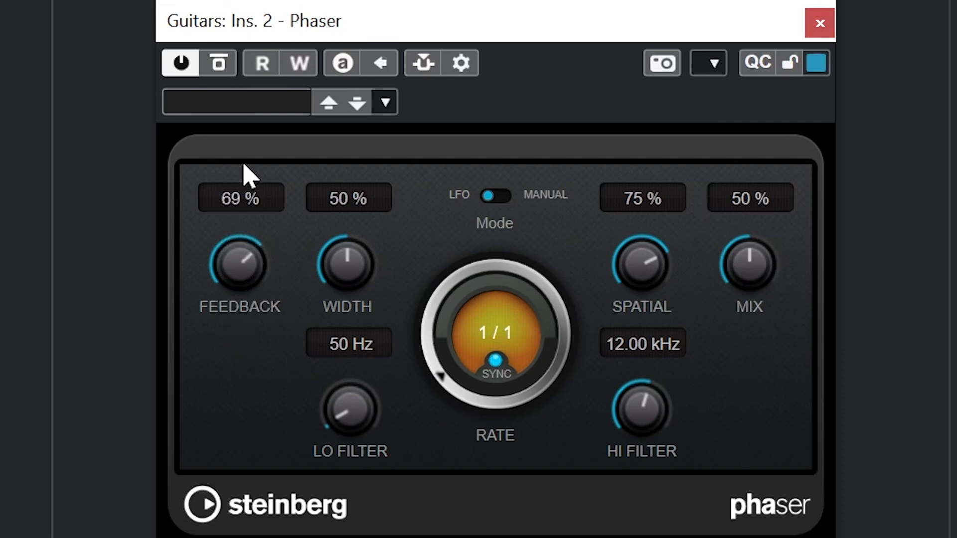
left_click_drag(250, 274, 255, 263)
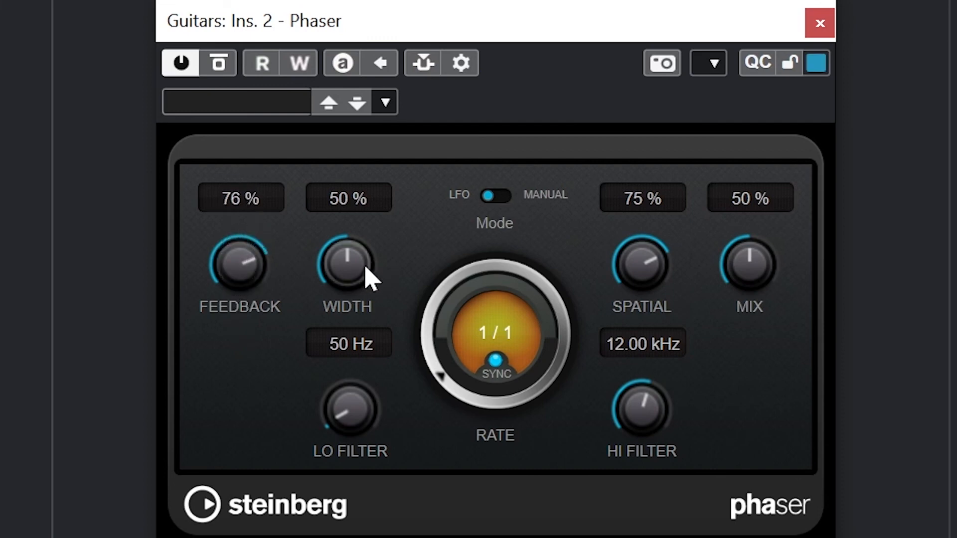
left_click_drag(368, 274, 359, 188)
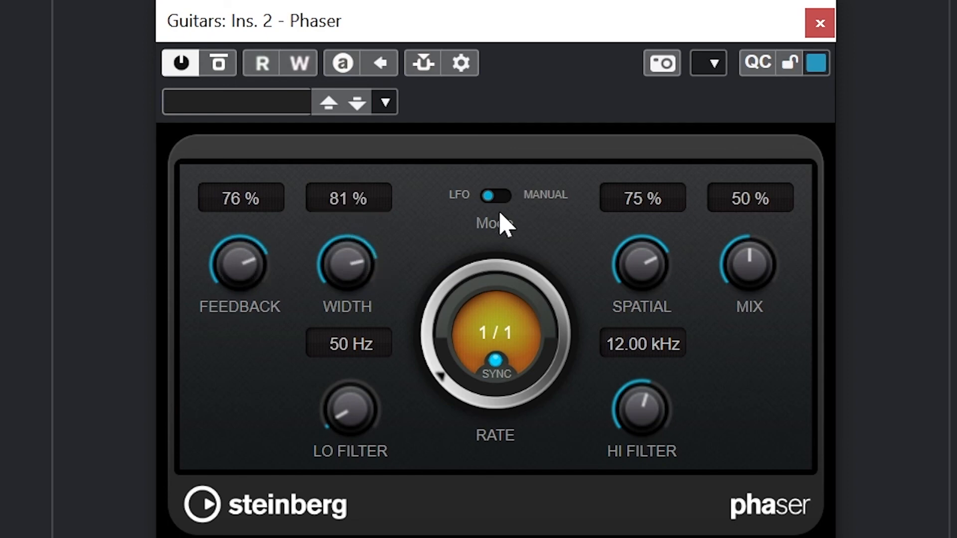
mouse_move(436, 353)
left_mouse_down()
mouse_move(441, 315)
mouse_move(428, 337)
left_mouse_up()
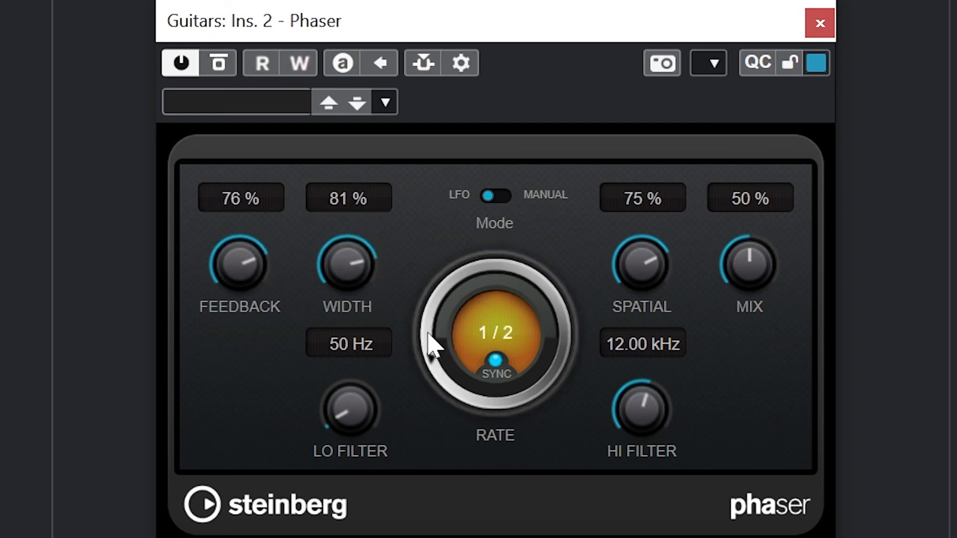
Sweep the Phaser's spatial and mix amounts, leaving spatial at 100 % and mix at 53 %
left_click_drag(630, 289, 631, 419)
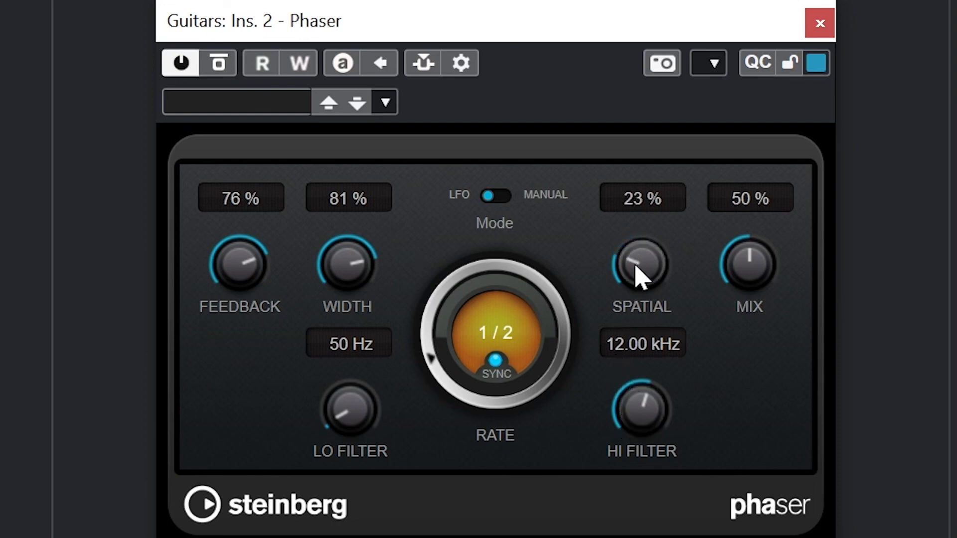
left_click_drag(639, 277, 711, 4)
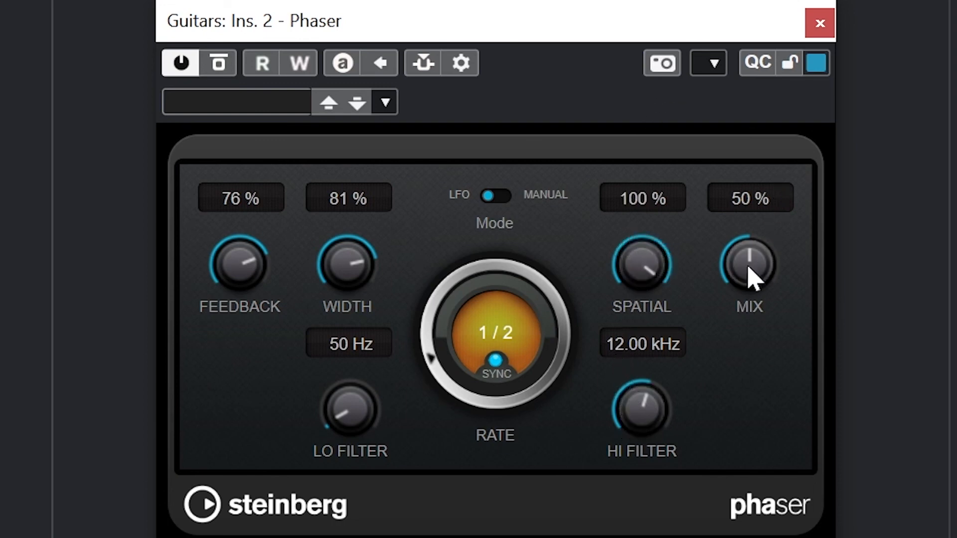
left_click_drag(752, 260, 738, 339)
left_click_drag(746, 273, 734, 321)
left_click_drag(748, 263, 760, 130)
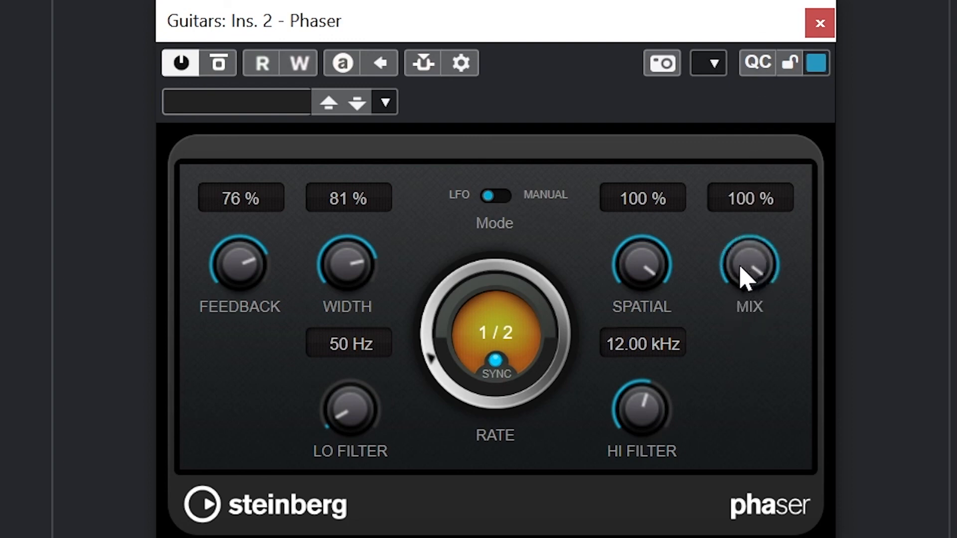
left_click_drag(742, 277, 720, 393)
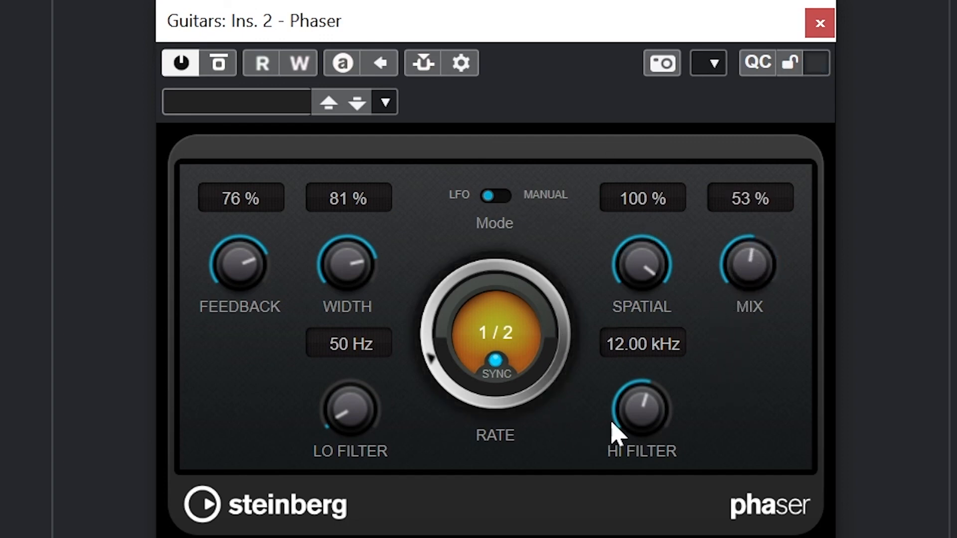
Set the Phaser's low filter to 312 Hz and its high filter to 14.91 kHz
left_click_drag(342, 428, 363, 348)
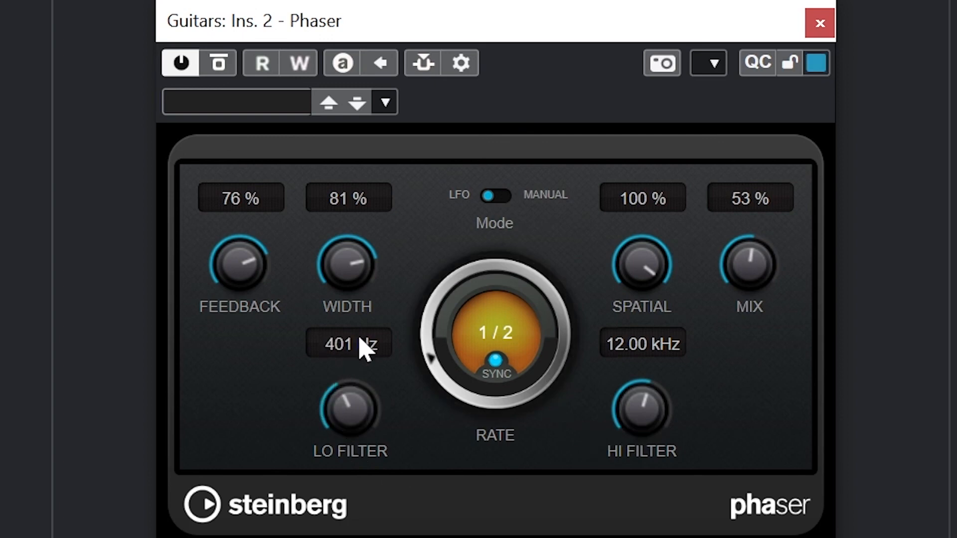
left_click_drag(360, 426, 360, 397)
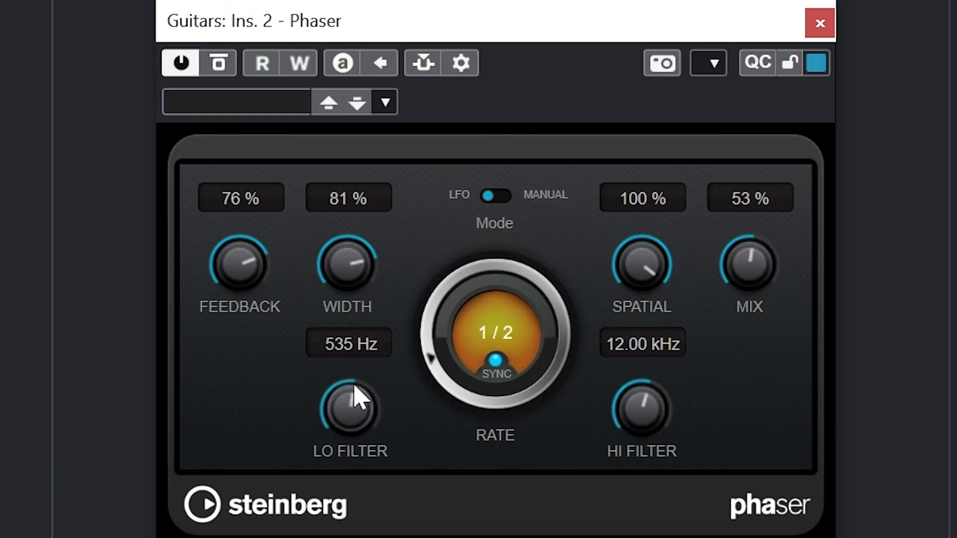
left_click_drag(623, 430, 621, 537)
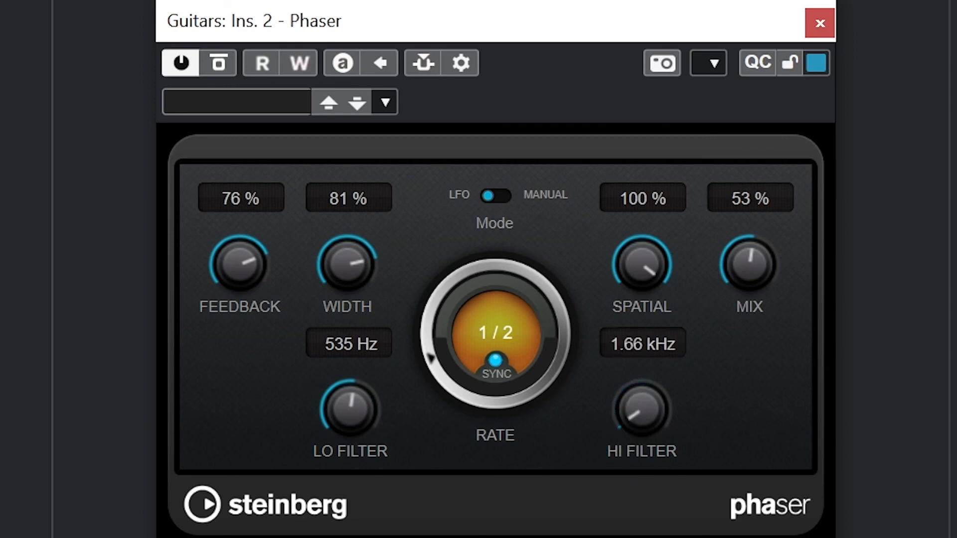
left_click_drag(633, 471, 653, 257)
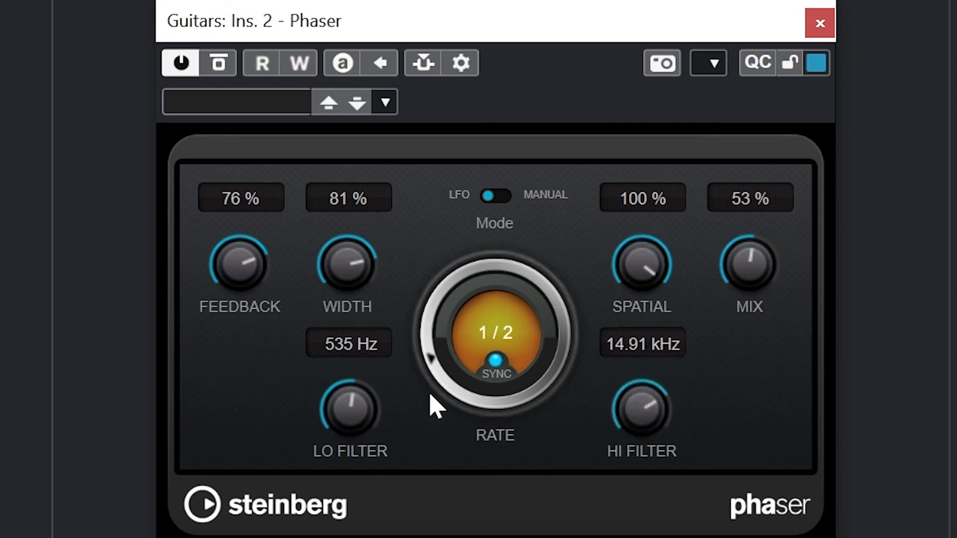
left_click_drag(366, 416, 345, 486)
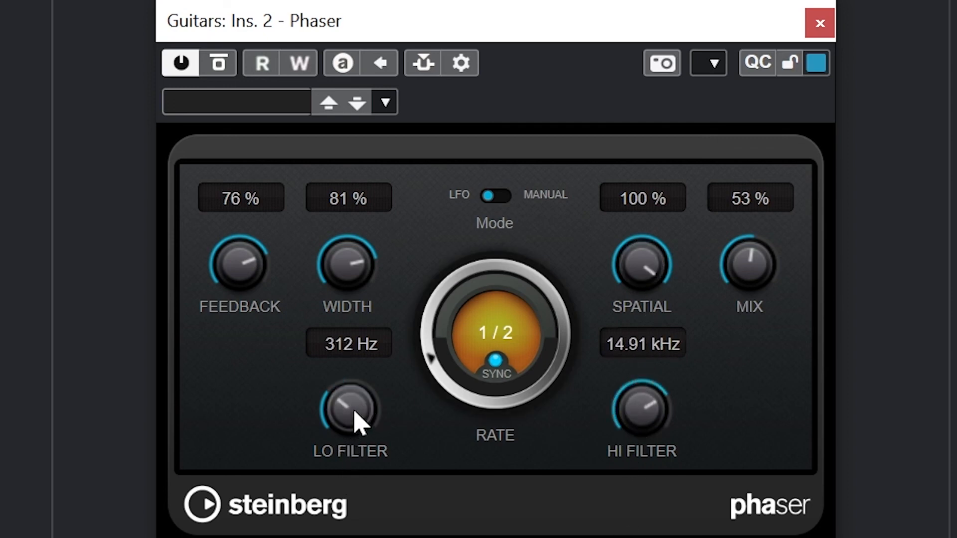
Set the Phaser's feedback to 53 % and width to 75 %, and turn off tempo sync to slow the free-running rate
left_click_drag(324, 271, 363, 167)
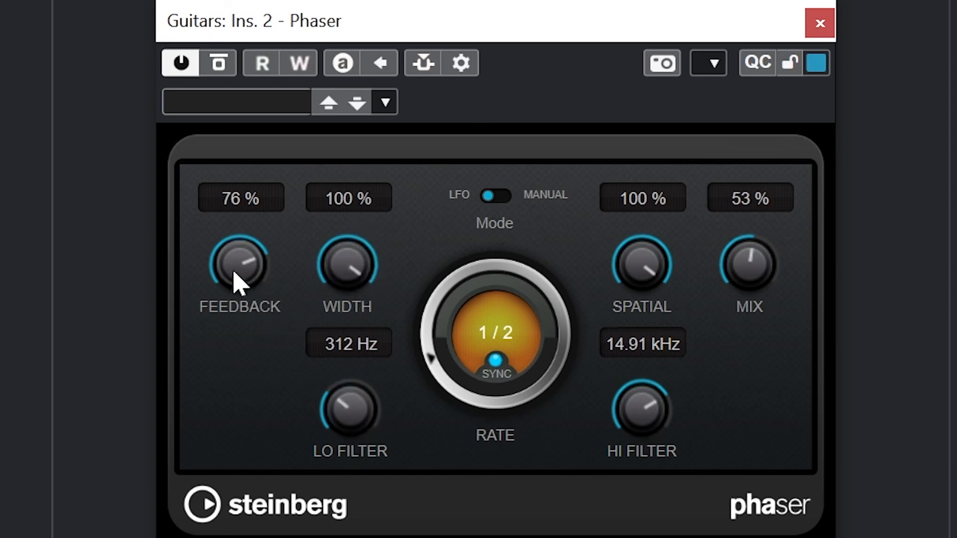
left_click_drag(238, 284, 265, 327)
left_click_drag(333, 283, 332, 337)
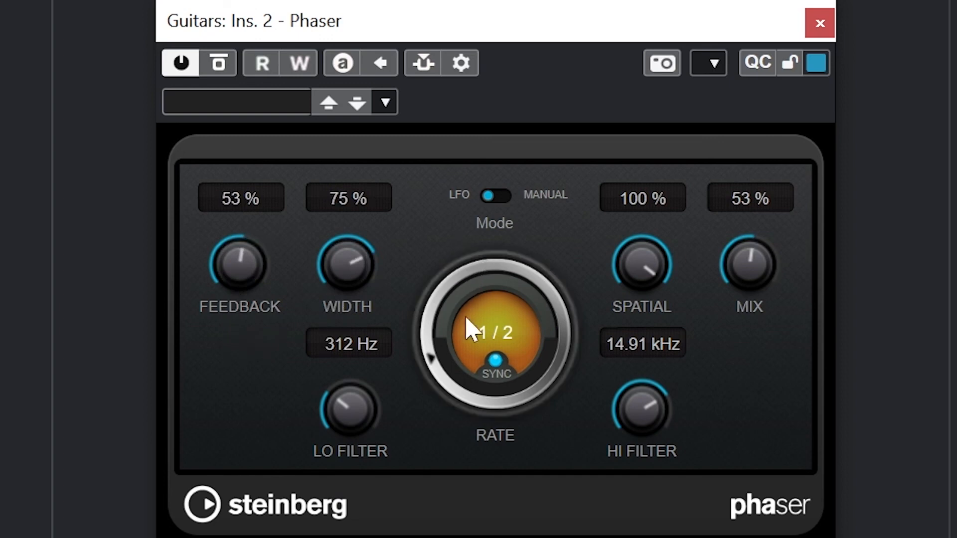
left_click(496, 361)
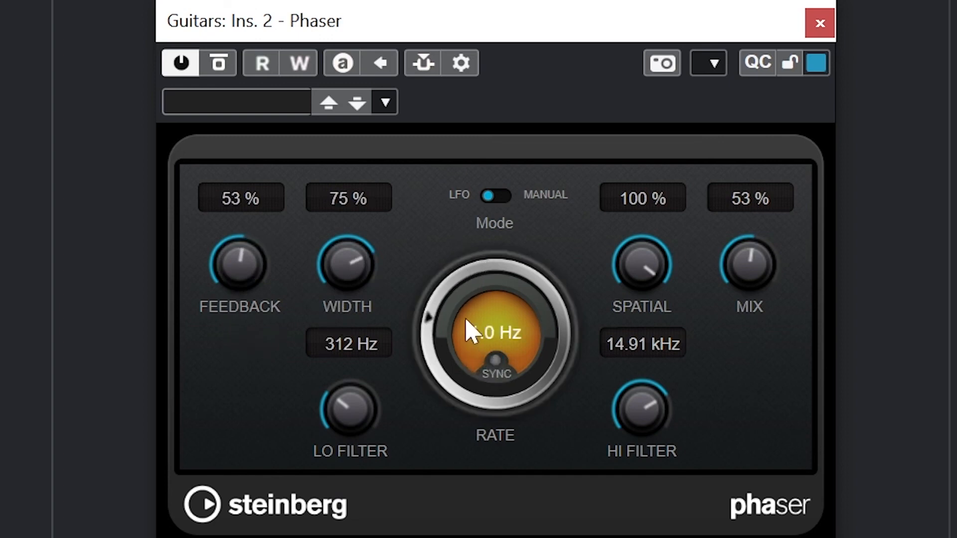
left_click_drag(456, 331, 454, 384)
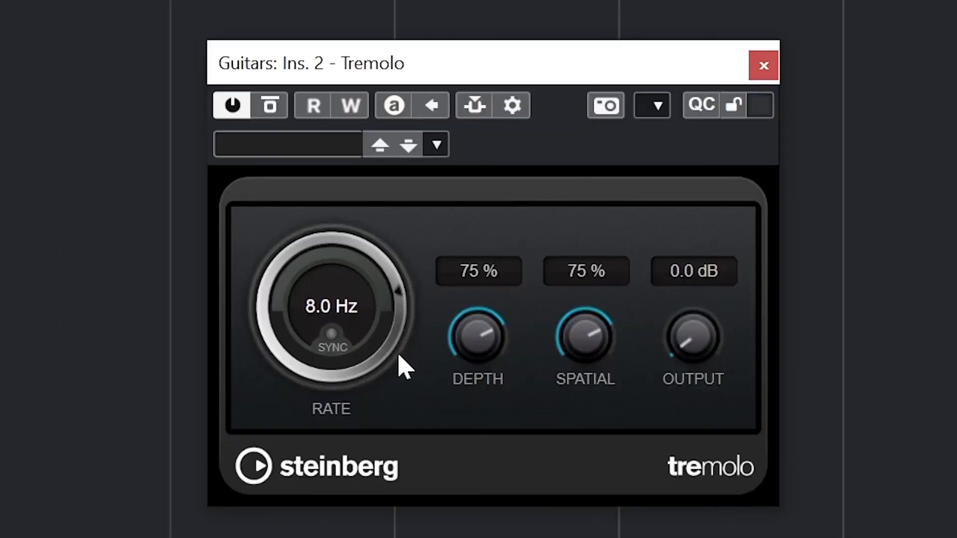
Set the Tremolo's rate to 5.1 Hz and its depth to 100 %
mouse_move(489, 363)
left_mouse_down()
mouse_move(498, 306)
mouse_move(482, 350)
left_mouse_up()
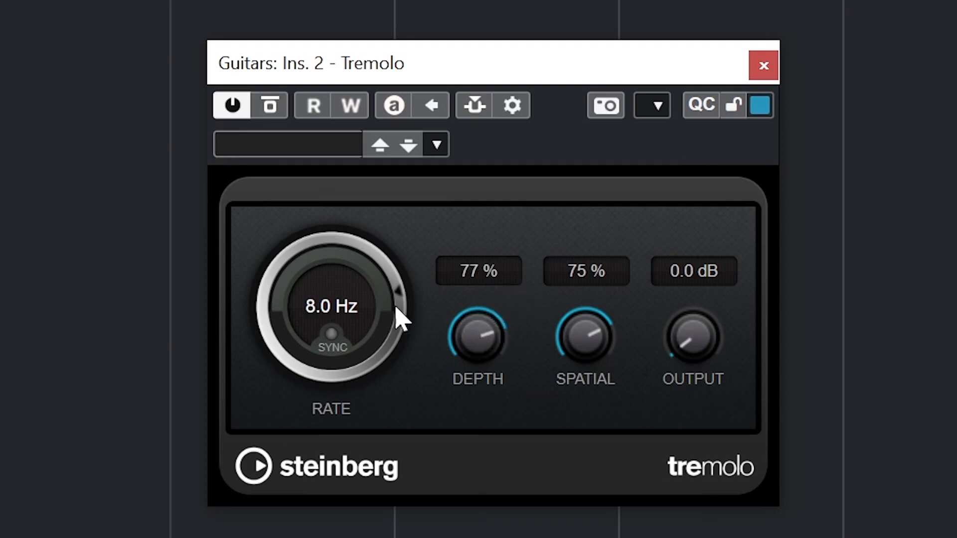
left_click_drag(399, 314, 363, 407)
left_click_drag(274, 342, 261, 355)
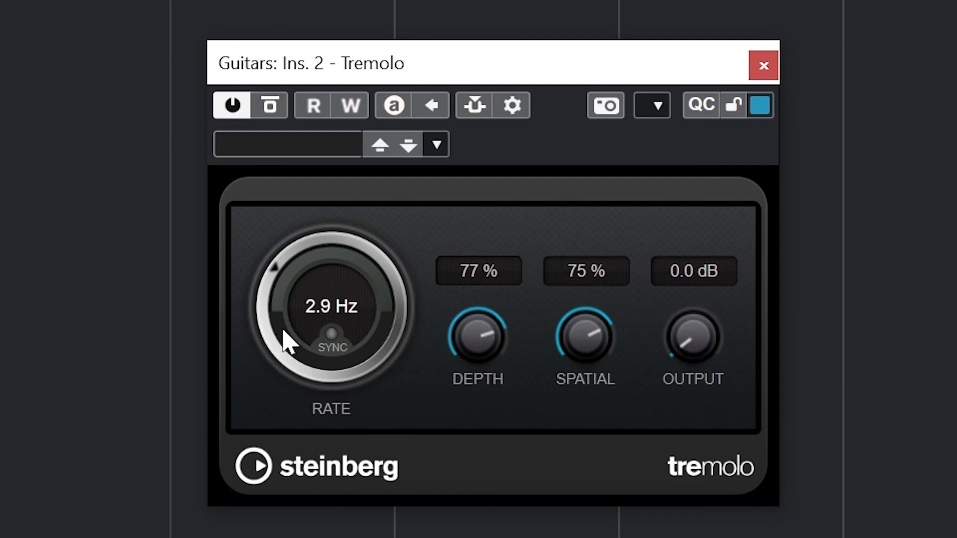
left_click_drag(282, 331, 279, 301)
left_click_drag(274, 278, 279, 272)
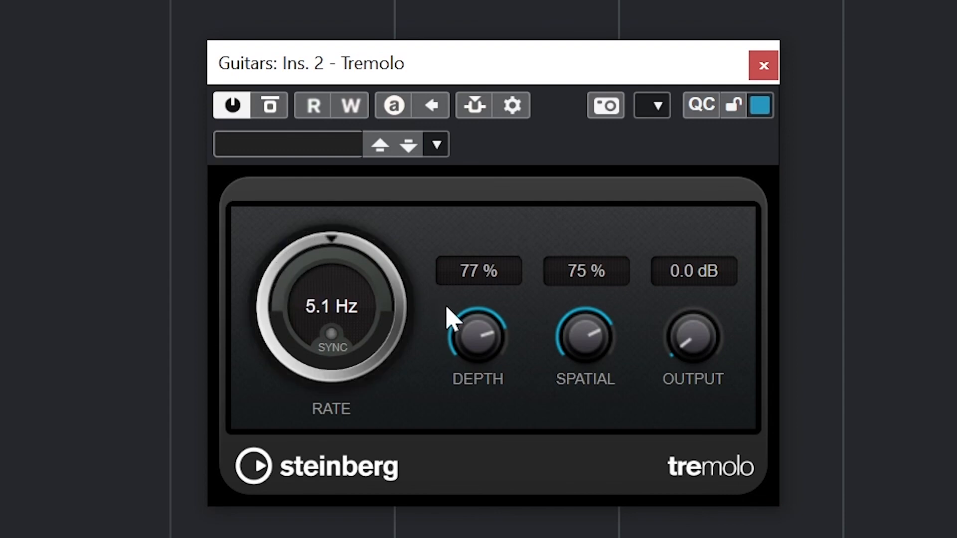
left_click_drag(447, 316, 487, 278)
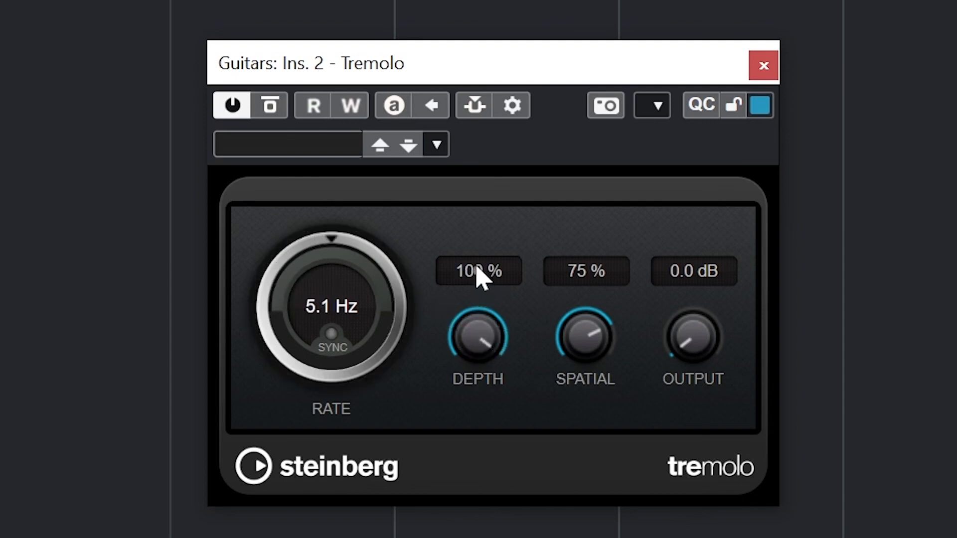
Set the Tremolo's spatial amount to 80 %, and try raising and lowering its output level
left_click_drag(578, 349, 577, 388)
left_click_drag(585, 355, 594, 504)
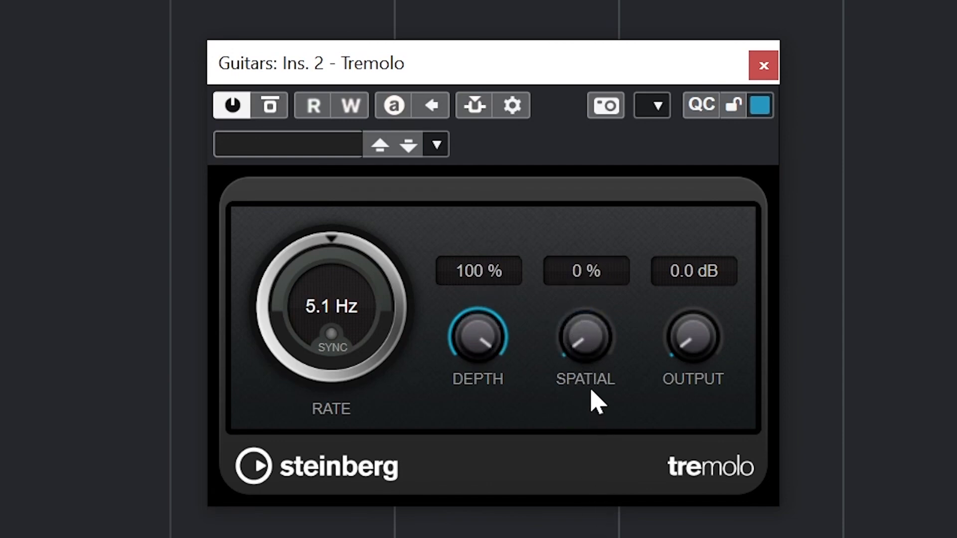
left_click_drag(583, 365, 609, 204)
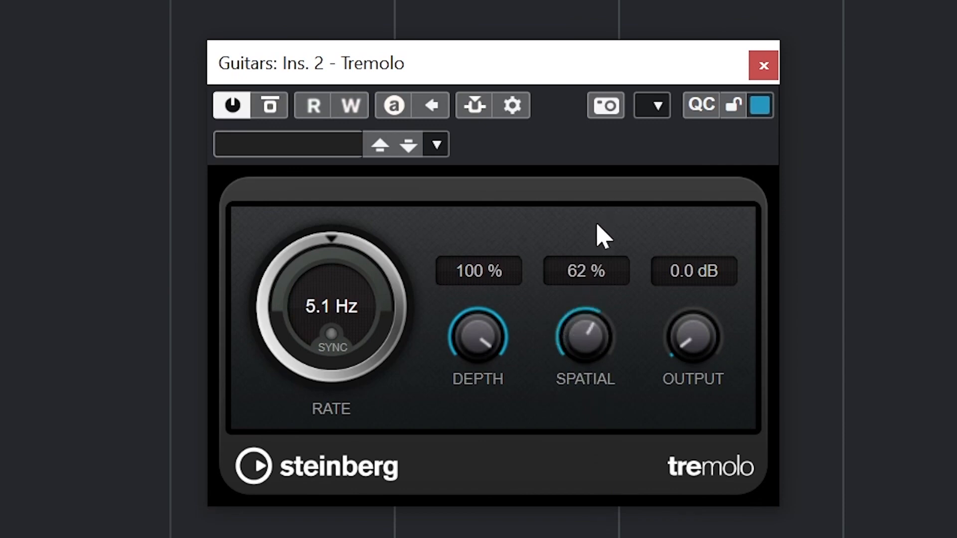
left_click_drag(586, 324, 597, 294)
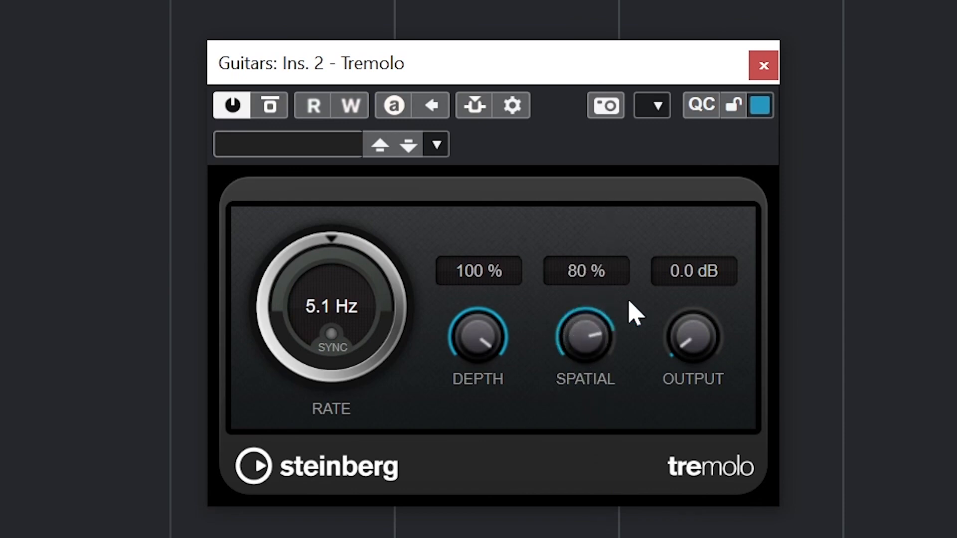
left_click_drag(688, 354, 752, 210)
left_click_drag(708, 344, 708, 489)
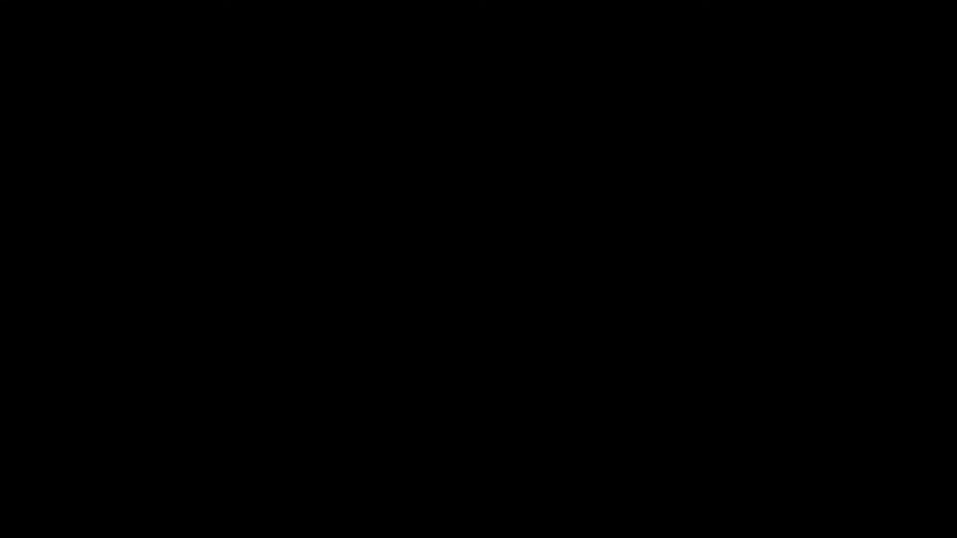